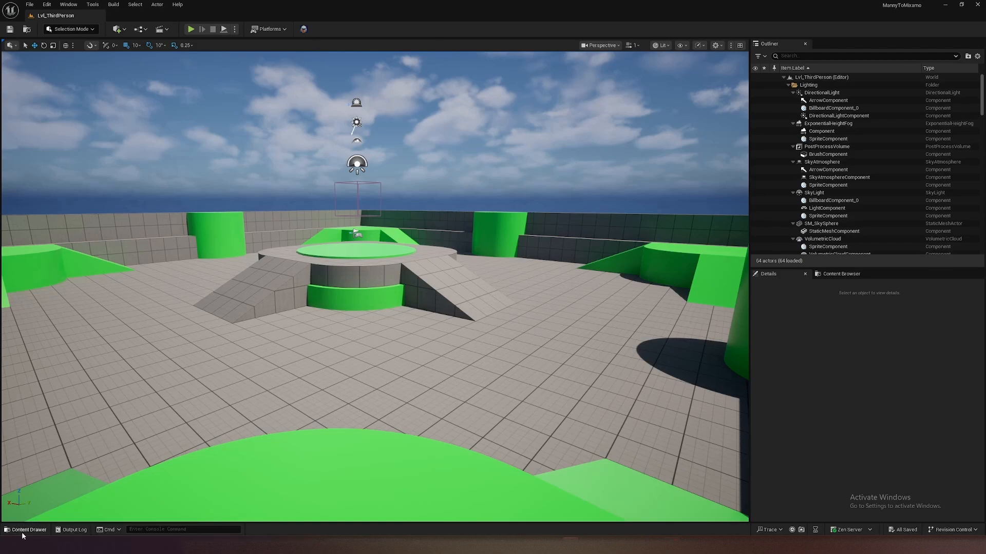
Browse the project content to the Mannequins folder inside Characters
left_click(23, 533)
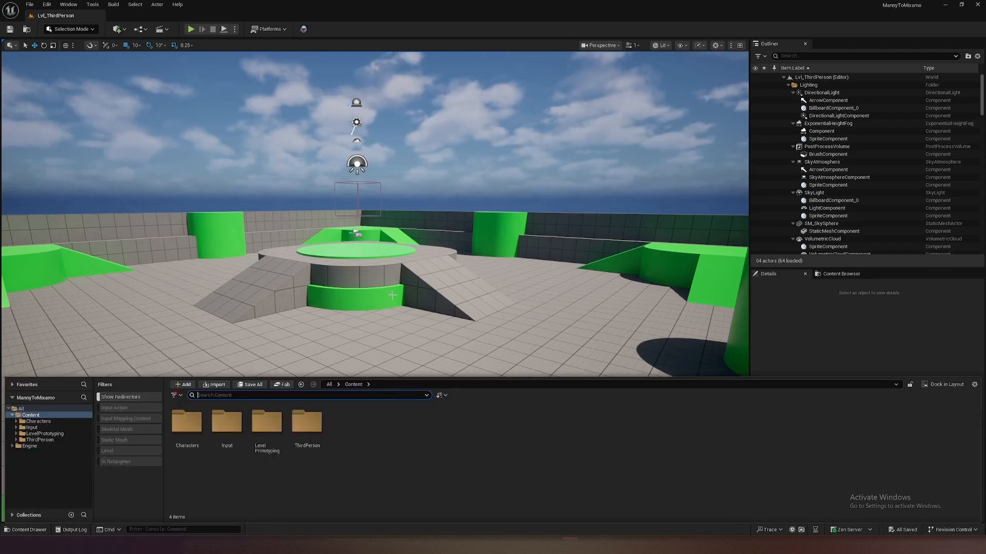
left_click(192, 434)
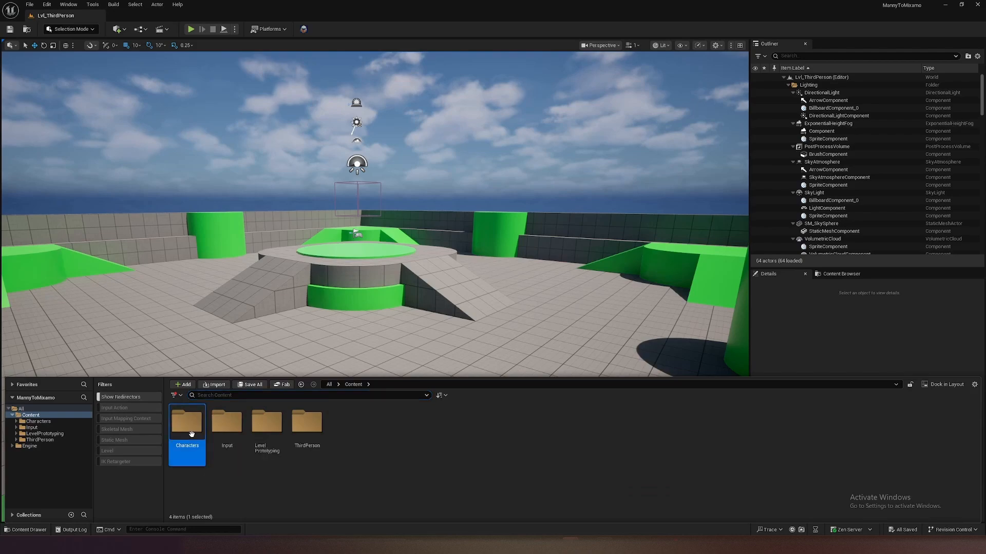
double_click(192, 434)
double_click(190, 428)
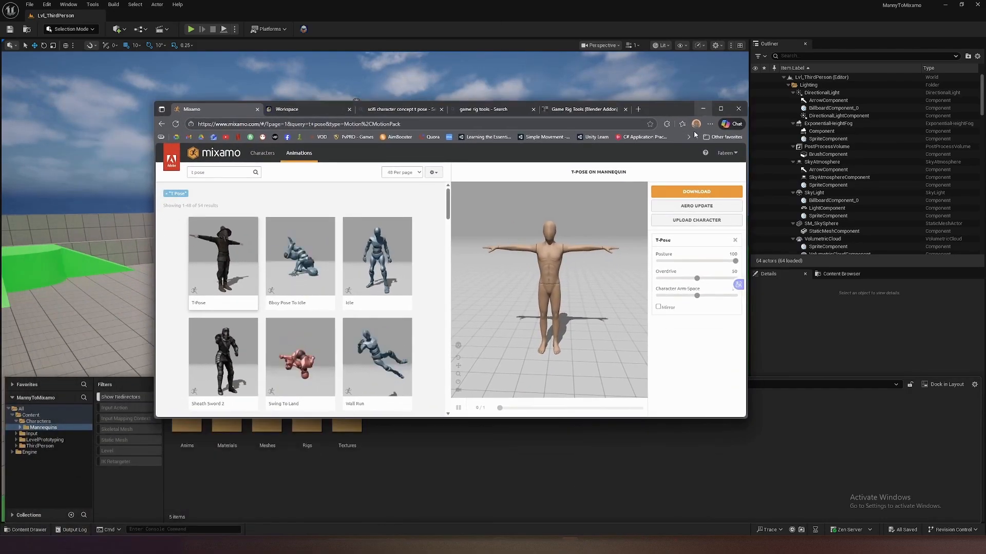
Switch to Mixamo and download the T-Pose animation as FBX Binary with skin at 30 frames per second without keyframe reduction
left_click(719, 108)
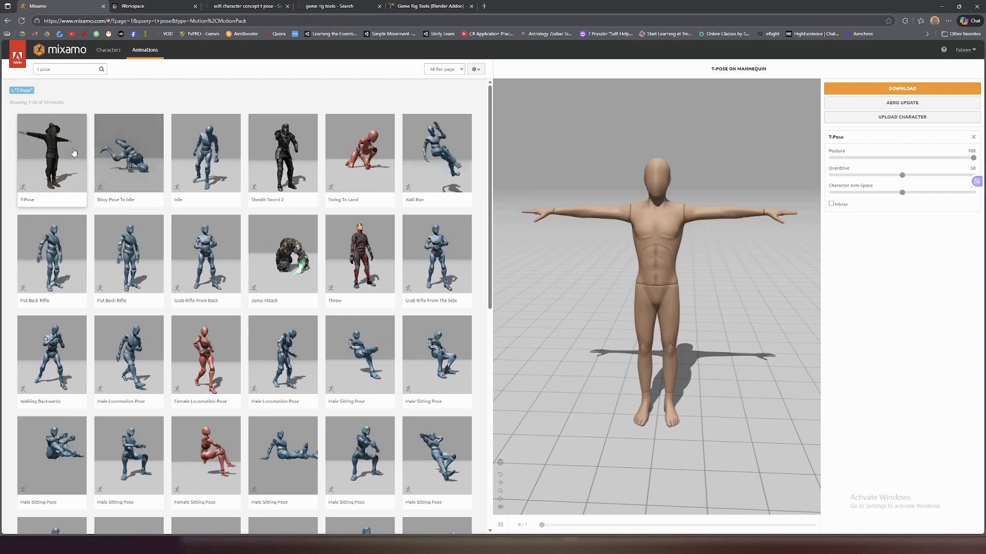
left_click(899, 94)
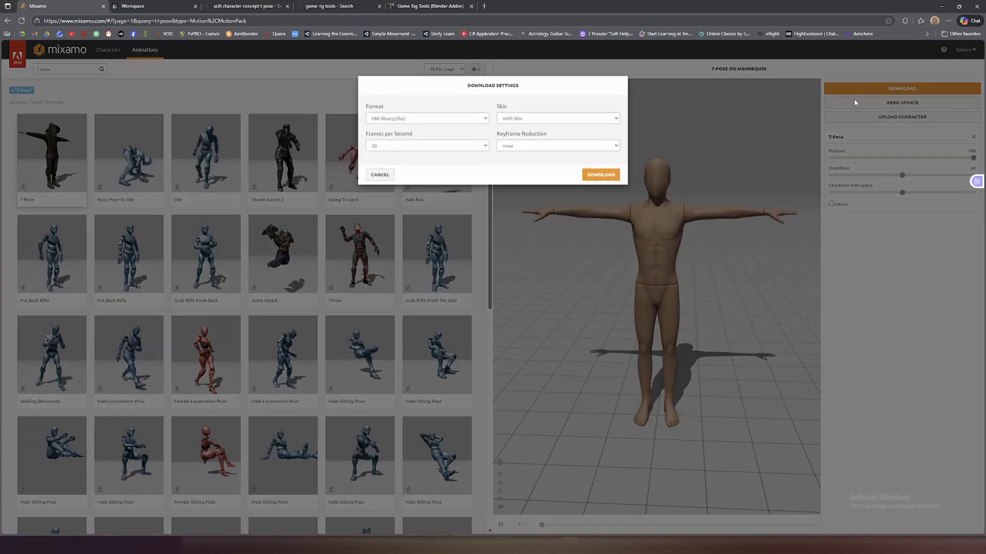
left_click(587, 178)
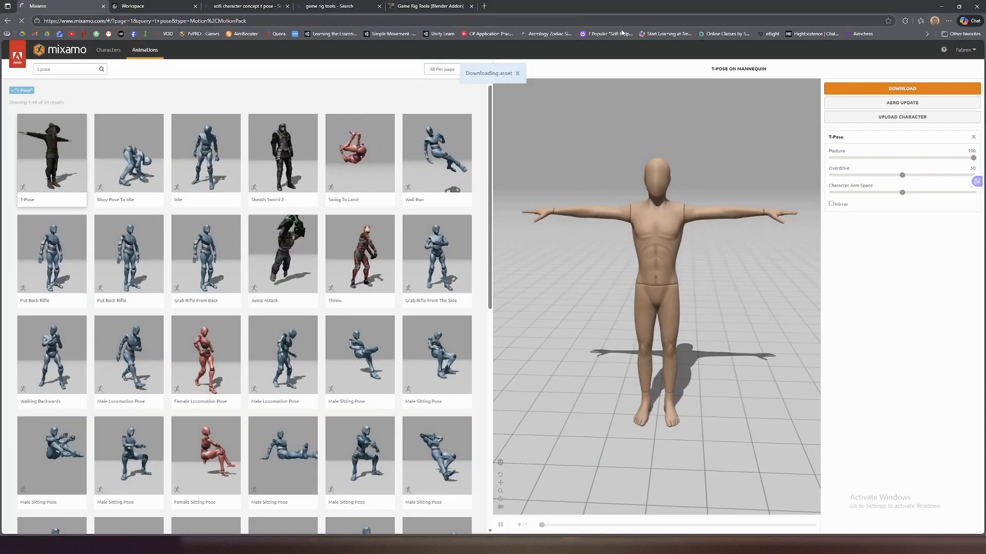
double_click(720, 5)
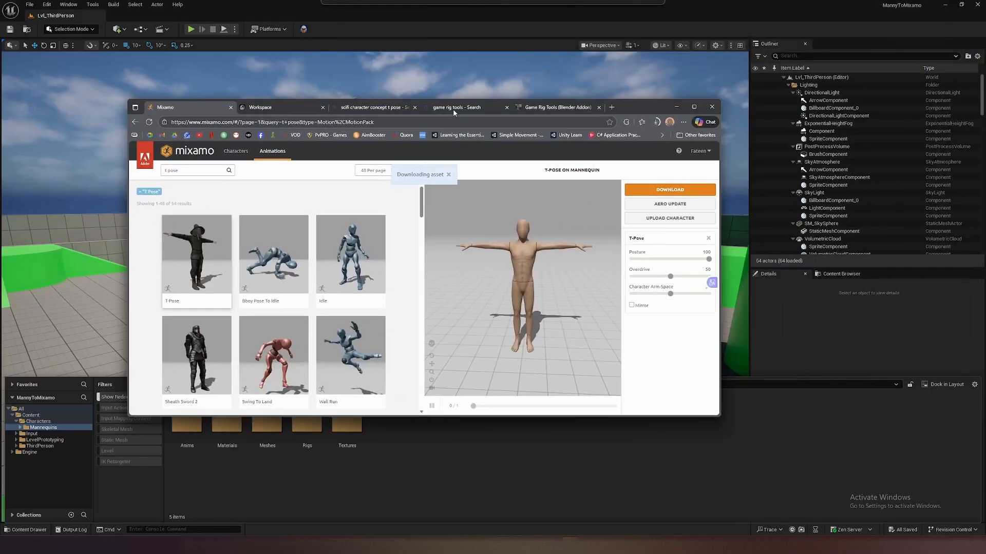
left_click_drag(453, 112, 0, 216)
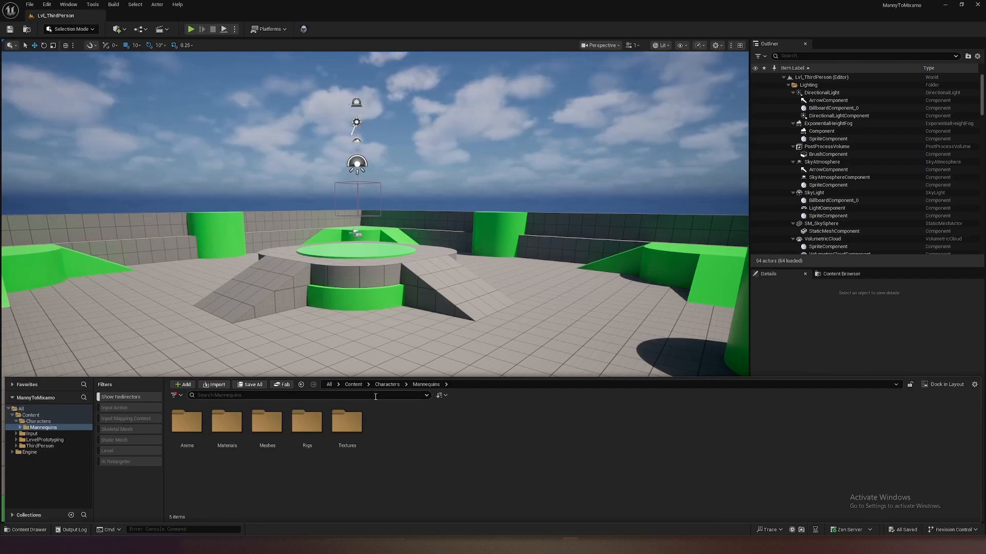
Create a folder named Mixamo_Imports directly under the project's Content folder
left_click(386, 384)
left_click(353, 385)
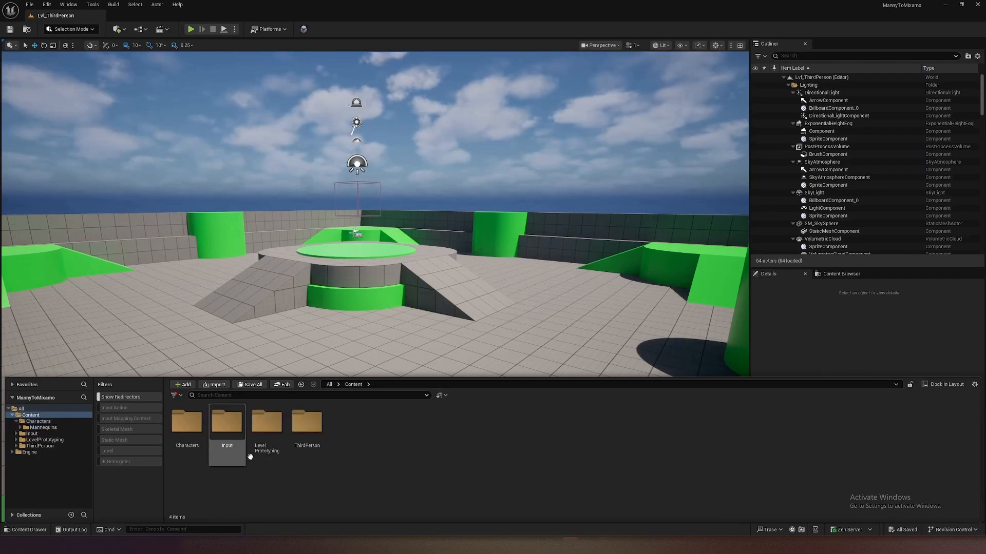
right_click(375, 436)
left_click(411, 180)
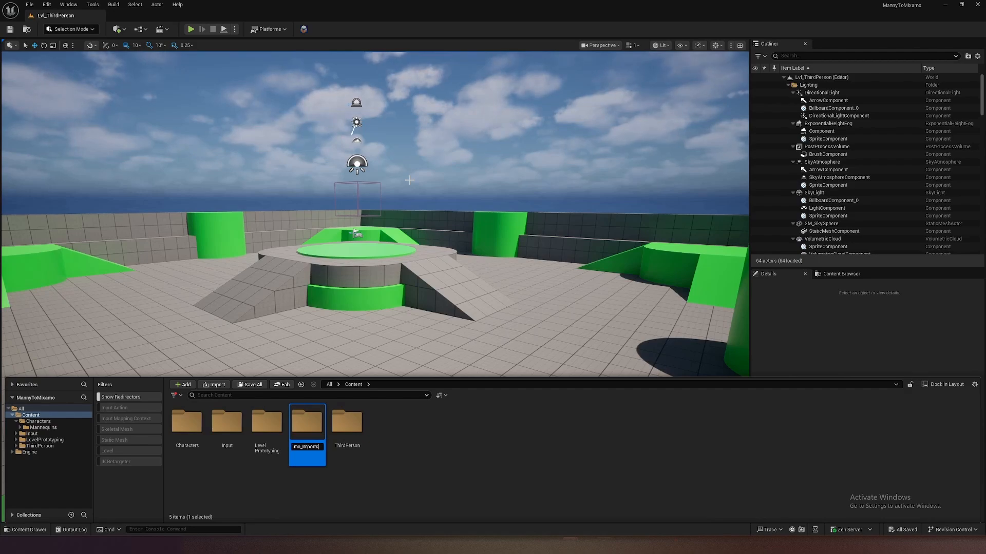
Create a Characters subfolder inside Mixamo_Imports and open it
double_click(307, 423)
right_click(231, 429)
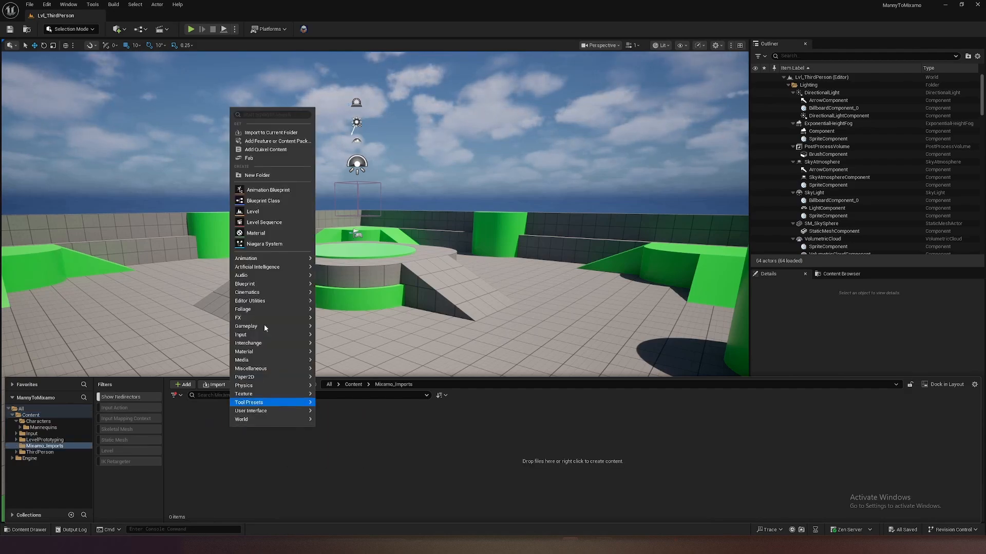
left_click(252, 176)
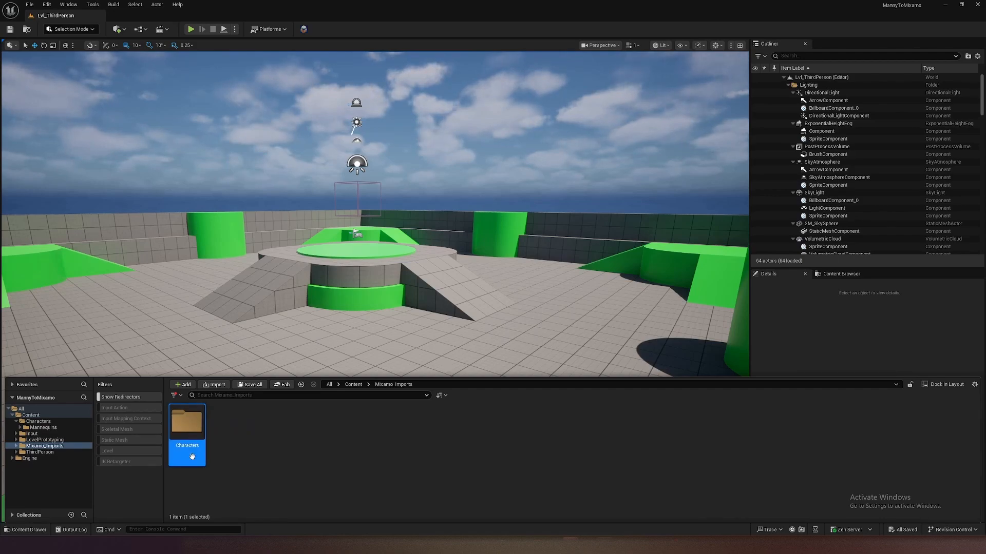
double_click(198, 428)
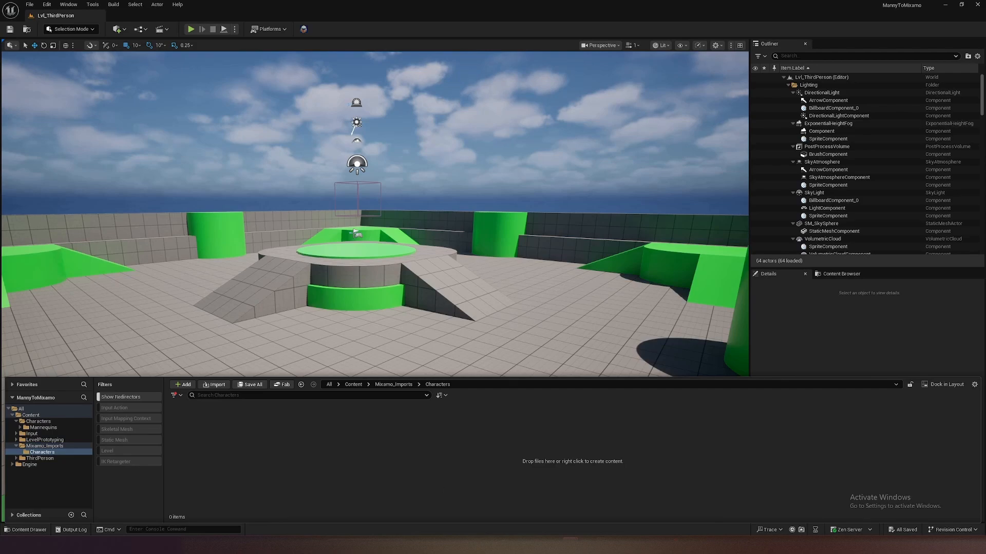
Import the downloaded T-Pose.fbx into Mixamo_Imports/Characters with the default pipeline settings and no existing skeleton assigned
left_click_drag(214, 455, 215, 456)
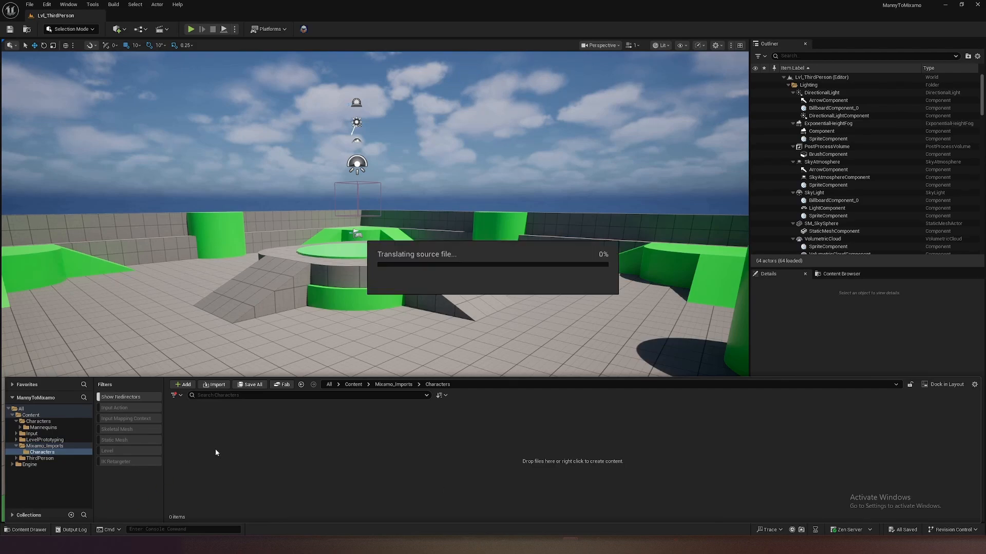
scroll(550, 309, "down", 10)
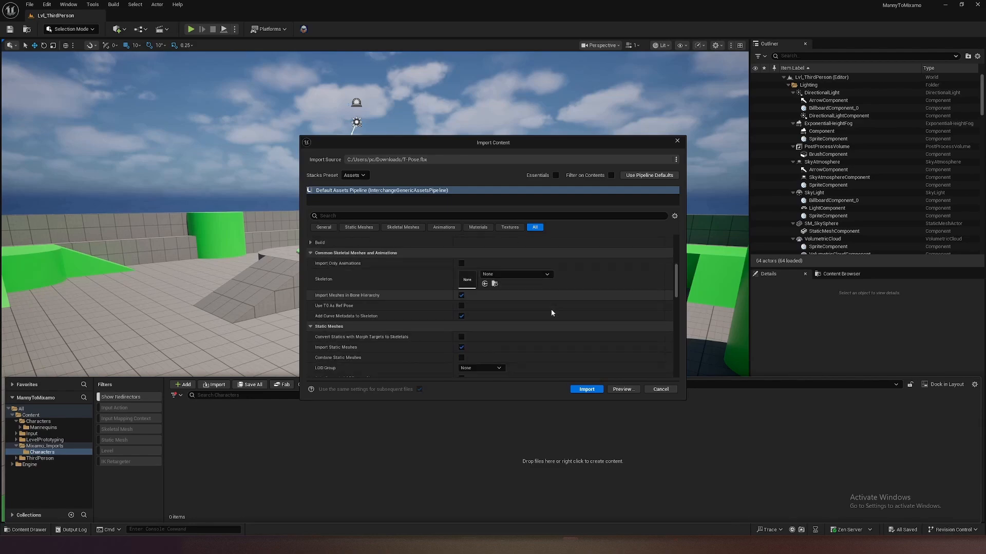
scroll(457, 288, "down", 8)
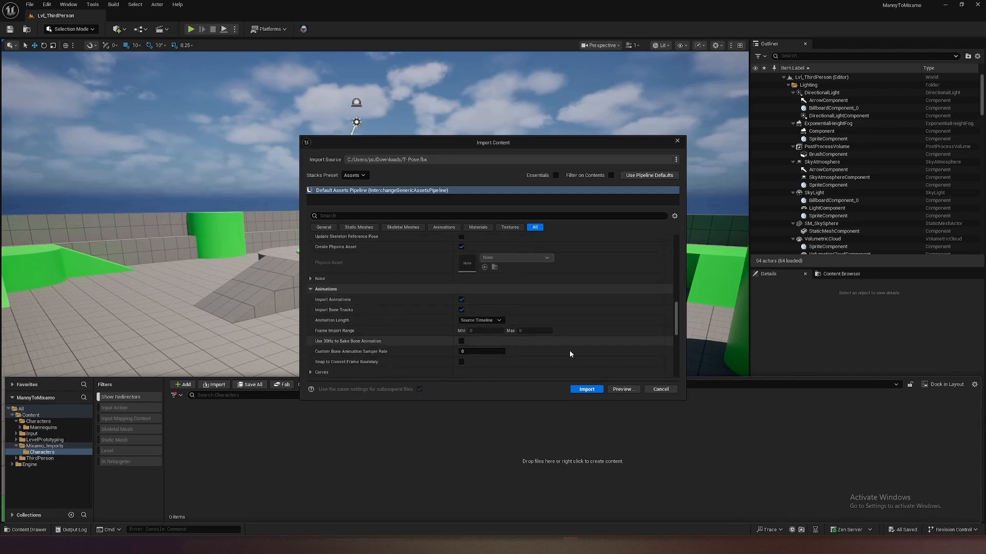
left_click(587, 389)
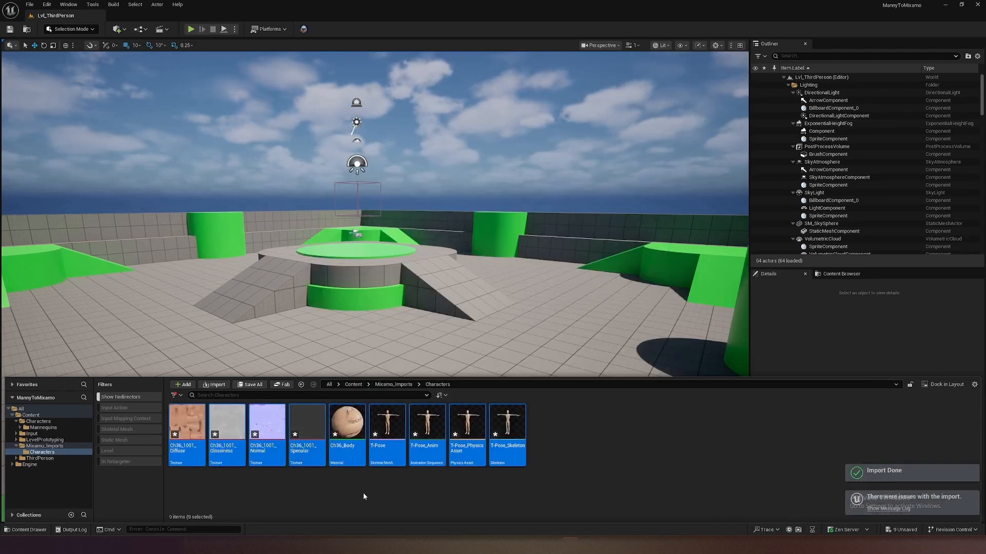
Save all the imported T-Pose textures, material, meshes, animation, physics asset and skeleton in the Characters folder
left_click(386, 493)
left_click(187, 422)
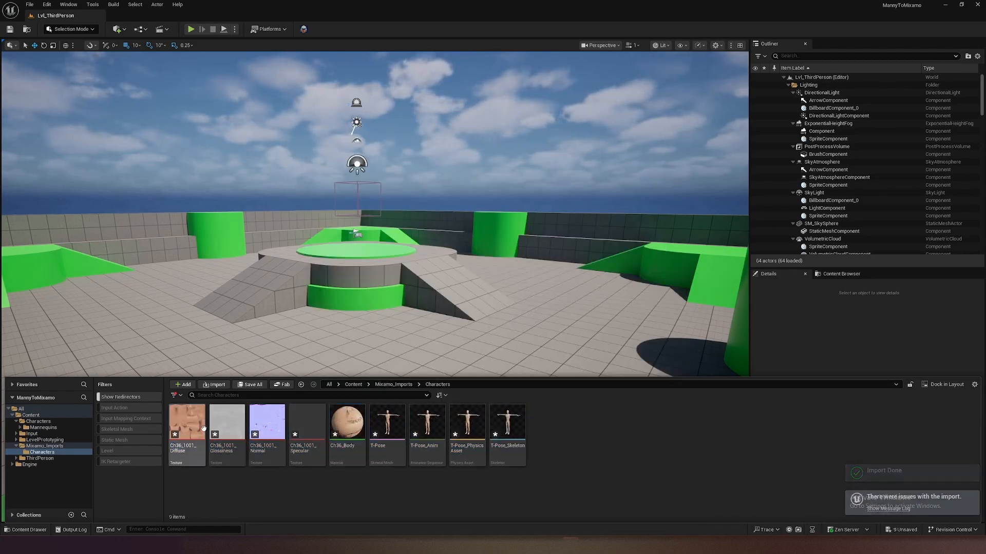
left_click(511, 425, "shift")
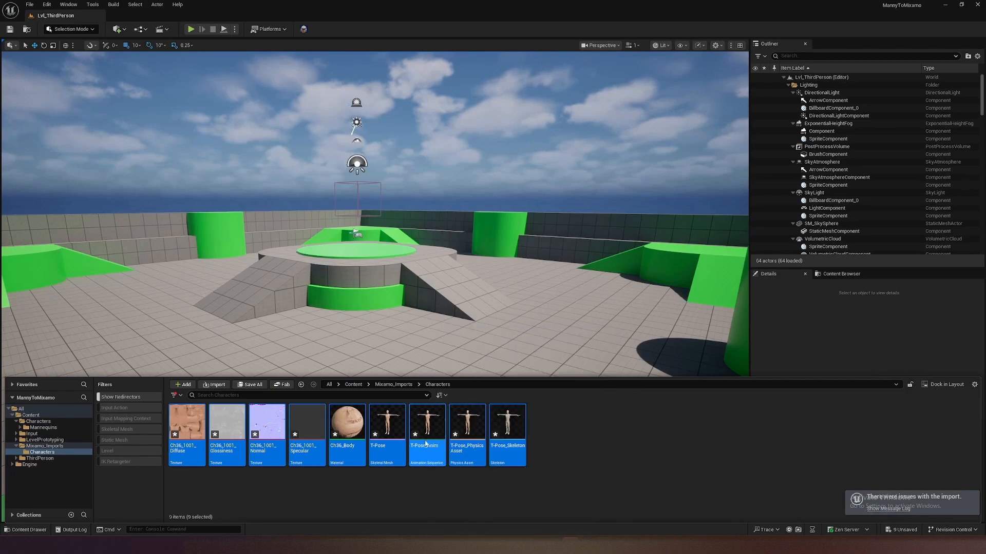
key("ctrl+s")
left_click(335, 487)
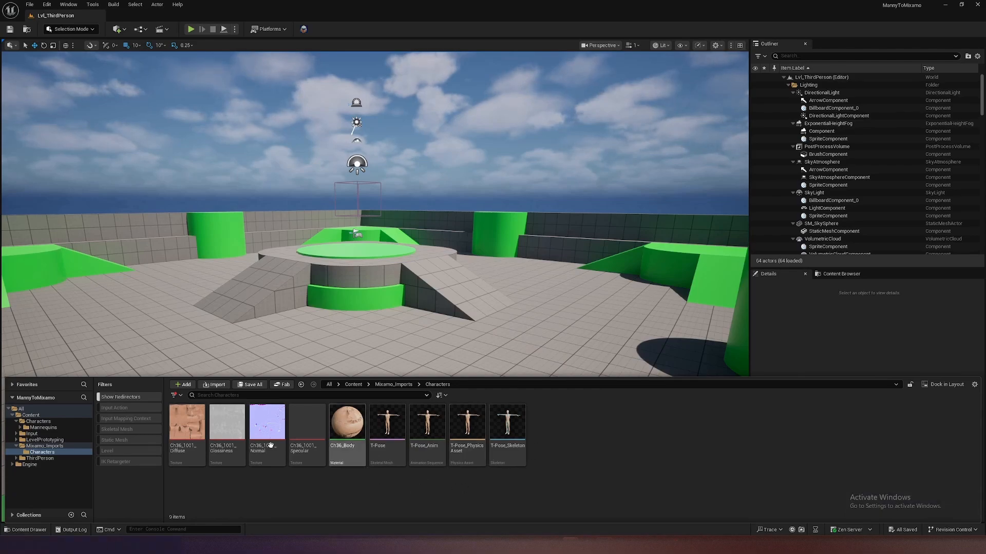
Open the Unarmed animations folder under Content/Characters/Mannequins/Anims
left_click(388, 385)
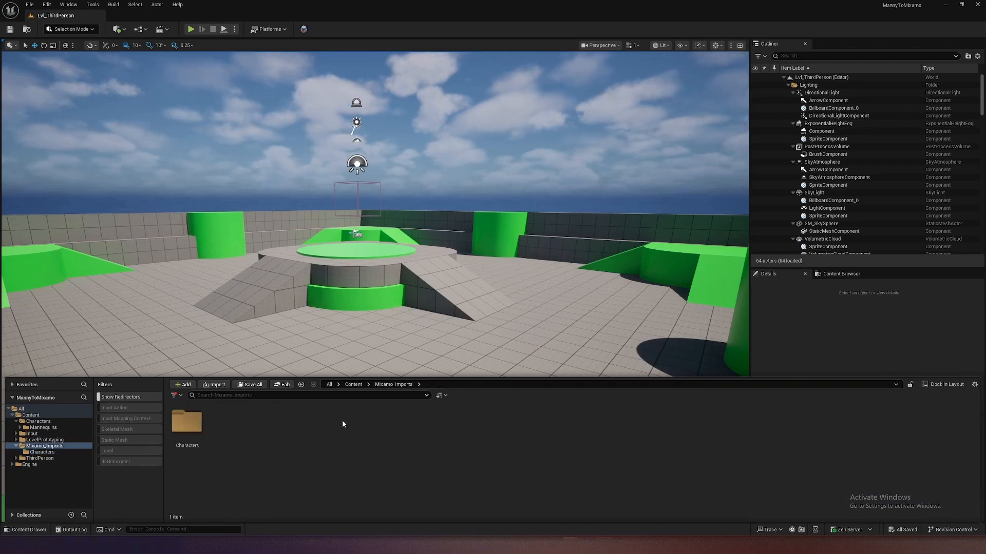
left_click(353, 385)
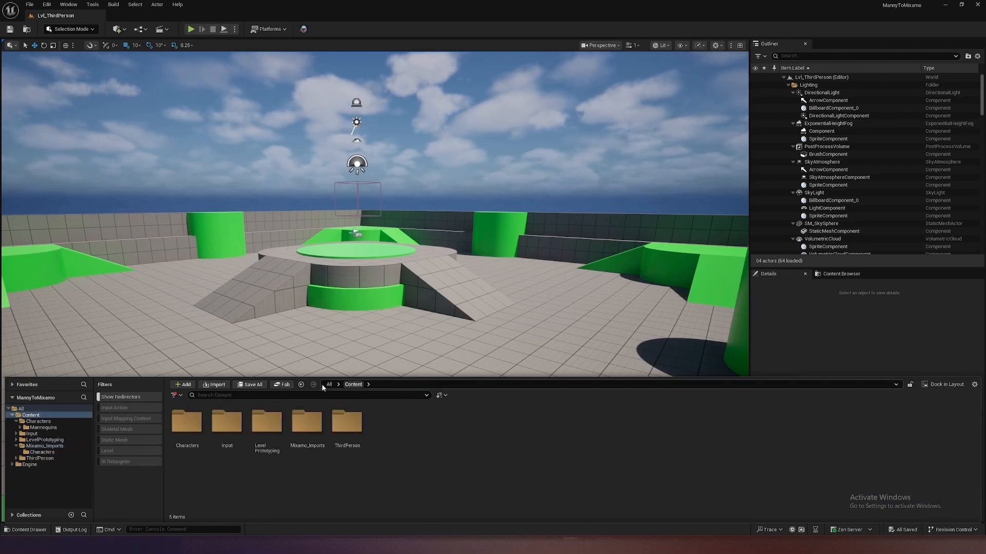
double_click(195, 421)
double_click(190, 426)
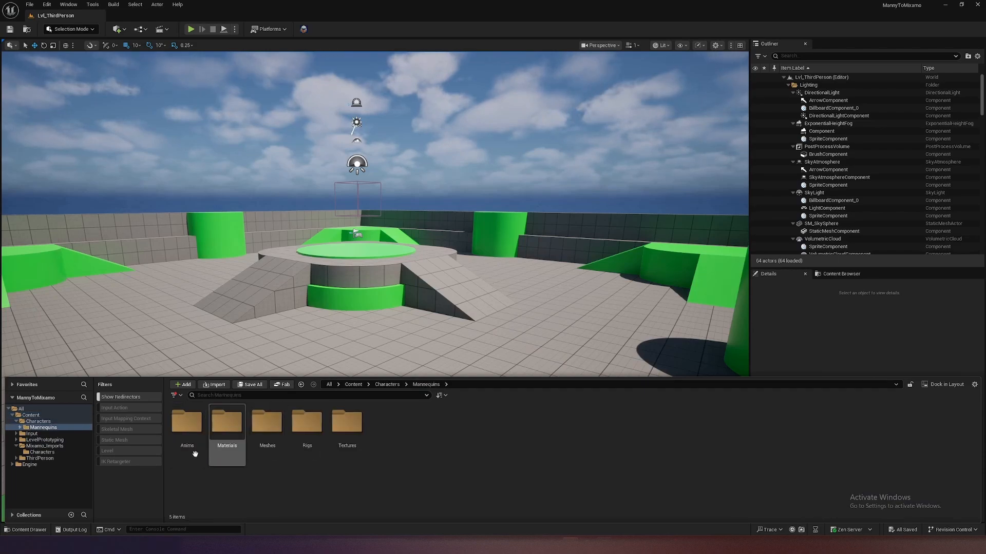
double_click(191, 427)
double_click(306, 427)
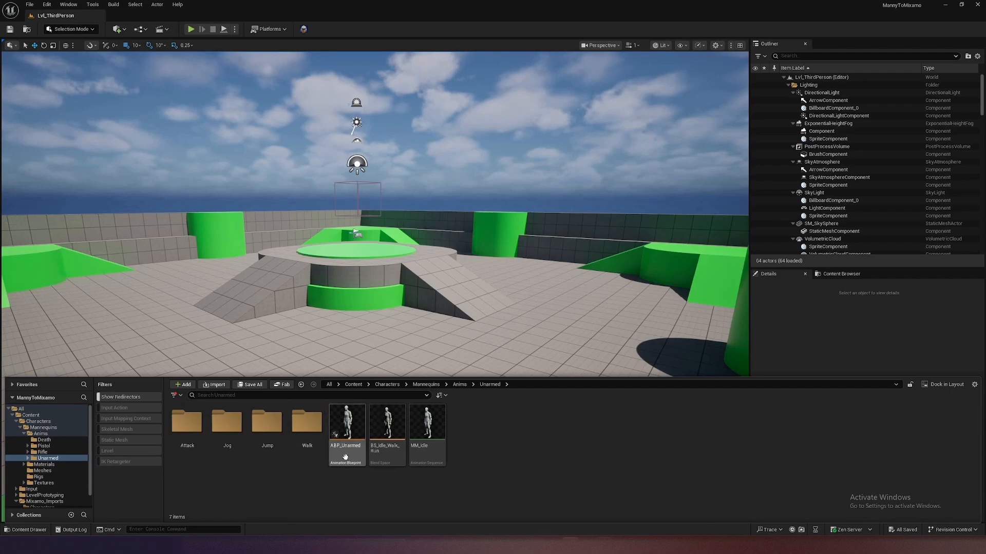
Start retargeting animations from the ABP_Unarmed blueprint and set T-Pose as the target skeletal mesh
right_click(348, 421)
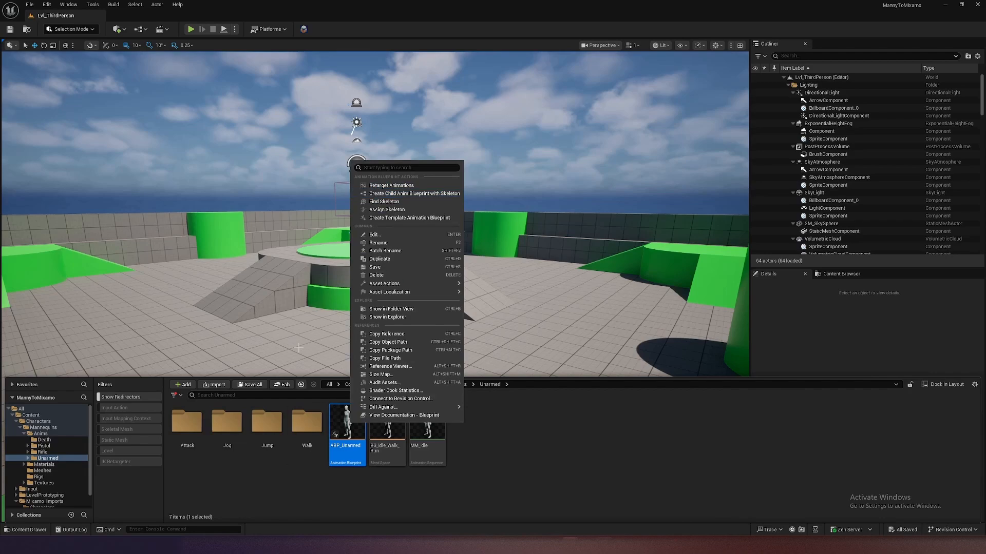
left_click(393, 185)
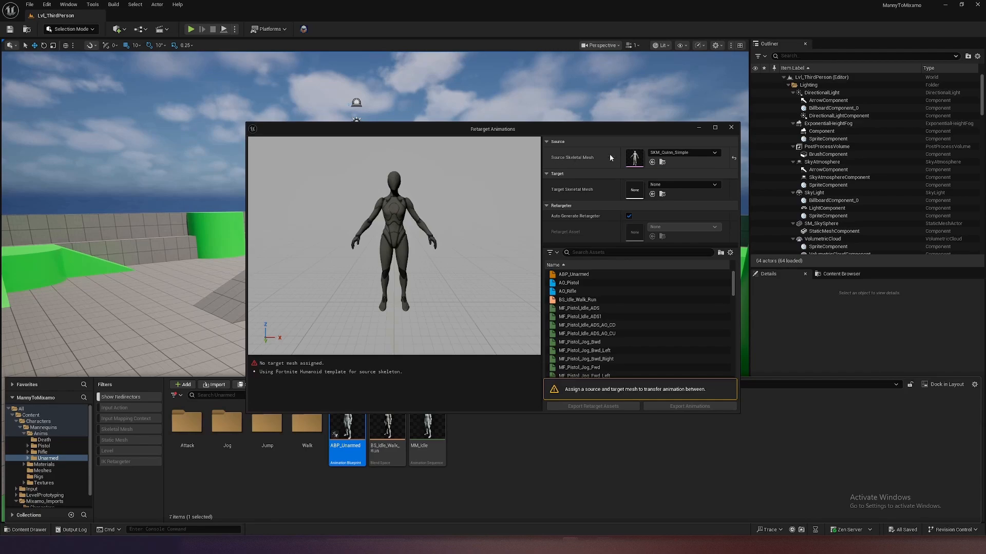
left_click(669, 184)
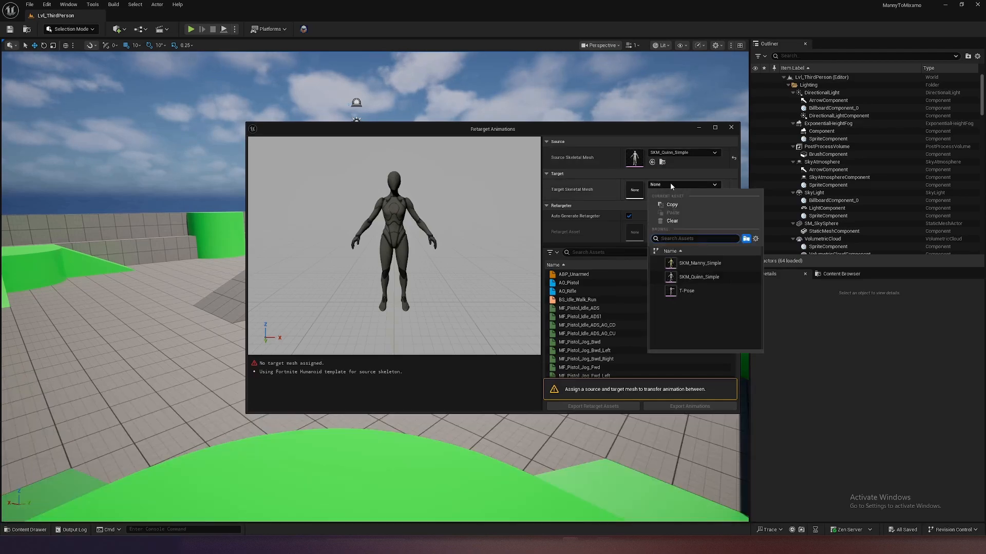
left_click(686, 291)
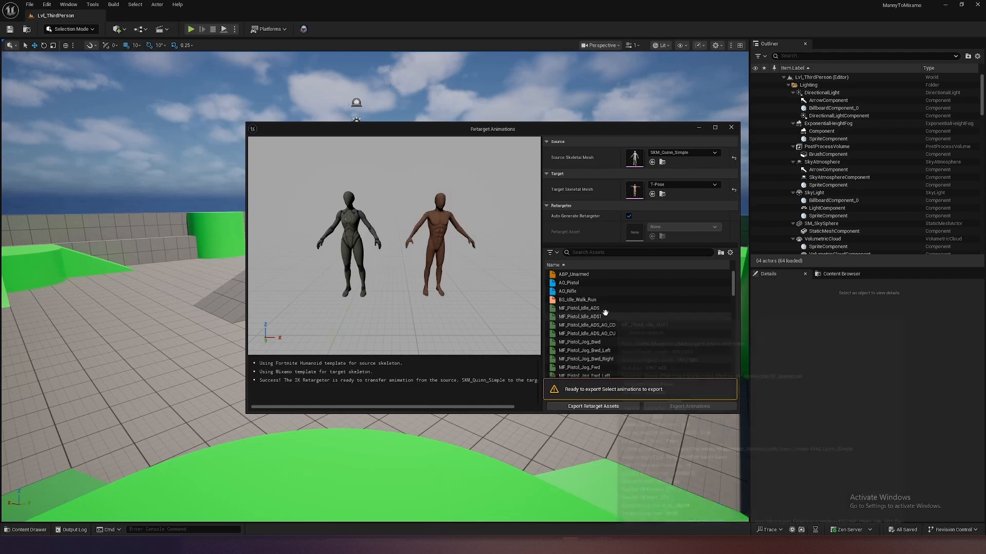
Preview MF_Pistol_Idle_ADS, MF_Unarmed_Walk_Bwd and MF_Unarmed_Walk_Fwd_Right on the source and target meshes
scroll(604, 312, "down", 3)
scroll(603, 309, "up", 3)
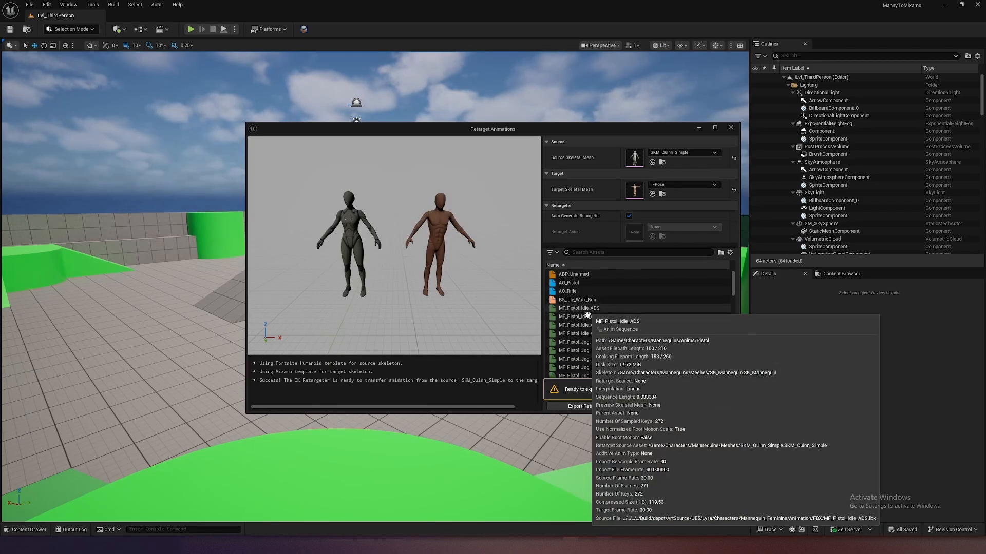
left_click(586, 310)
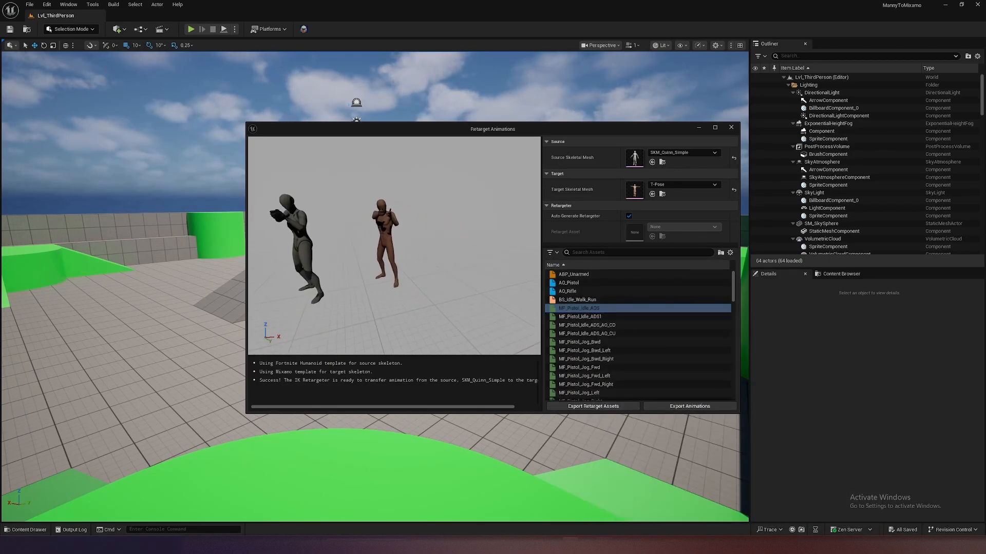
scroll(598, 365, "down", 10)
scroll(598, 366, "down", 14)
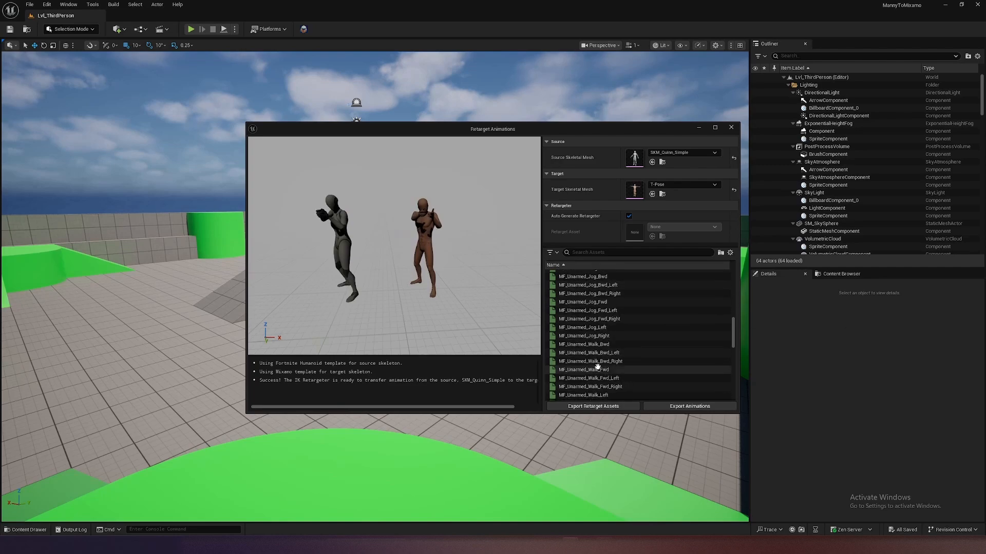
left_click(592, 344)
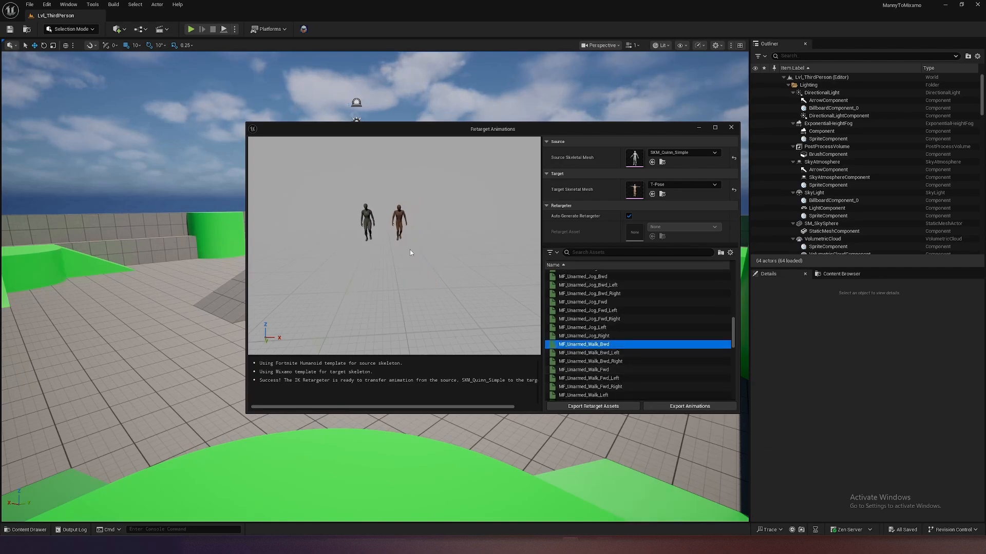
scroll(579, 352, "down", 2)
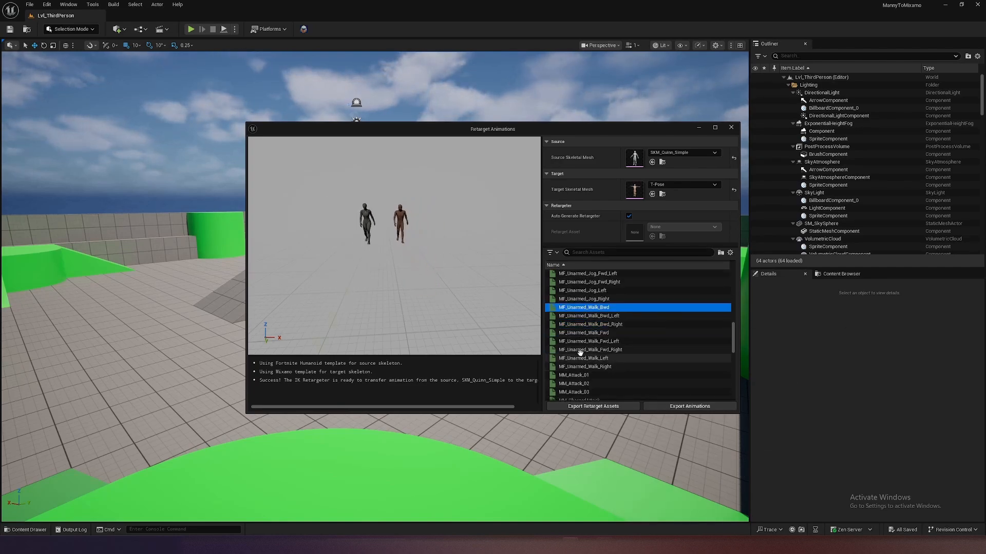
left_click(579, 351)
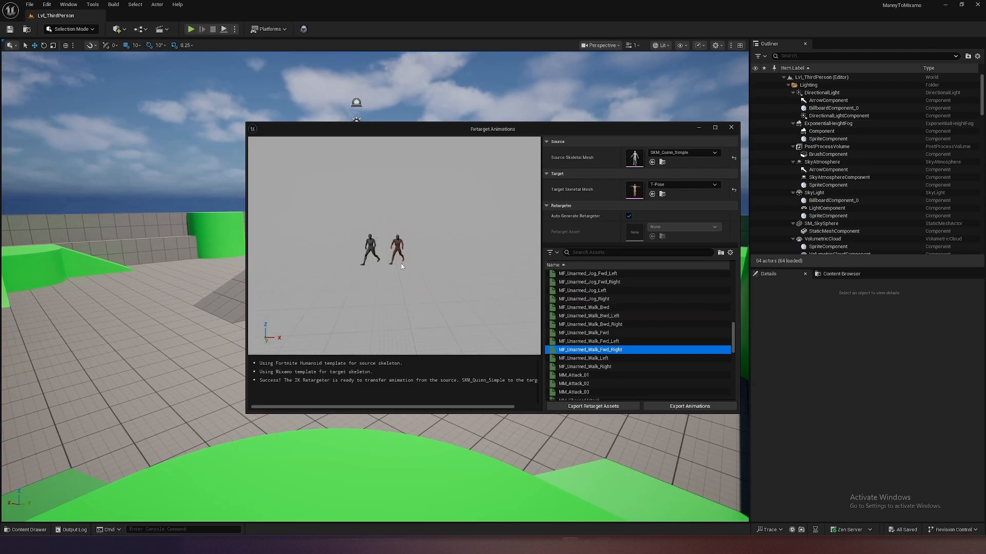
scroll(562, 315, "up", 15)
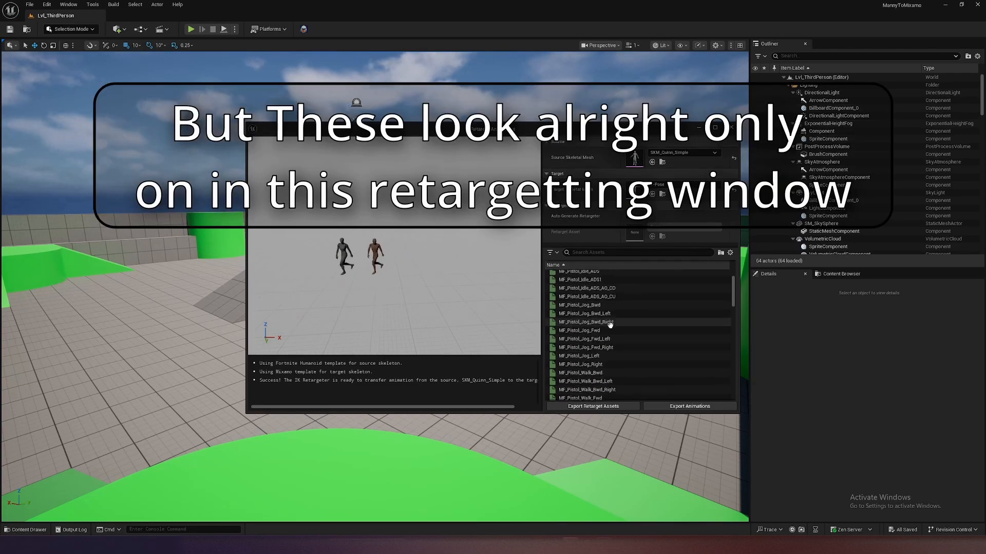
Select the whole range of MF and MM mannequin animations in the retargeting asset list
left_click(597, 308)
left_click_drag(732, 285, 733, 390)
left_click(591, 394, "shift")
scroll(636, 299, "up", 5)
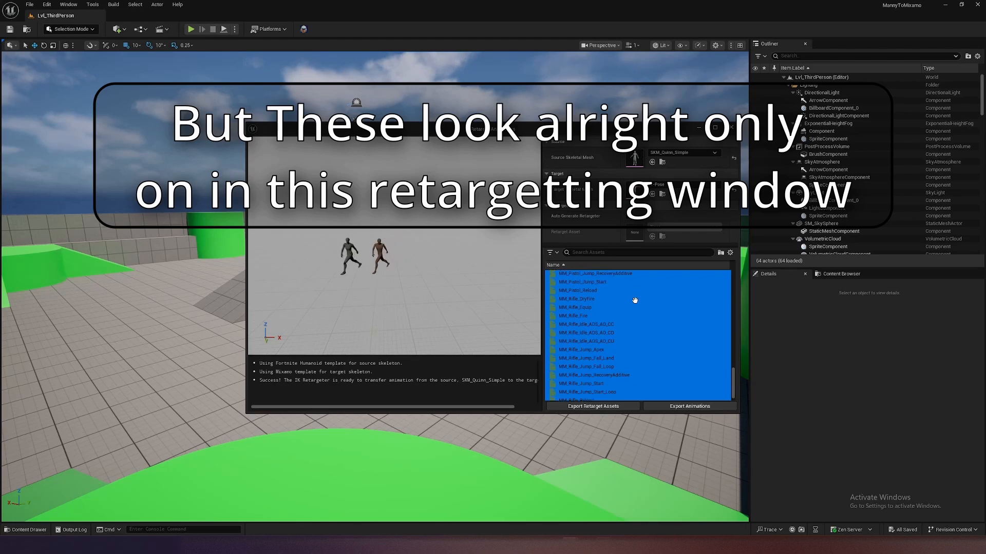
scroll(616, 359, "up", 10)
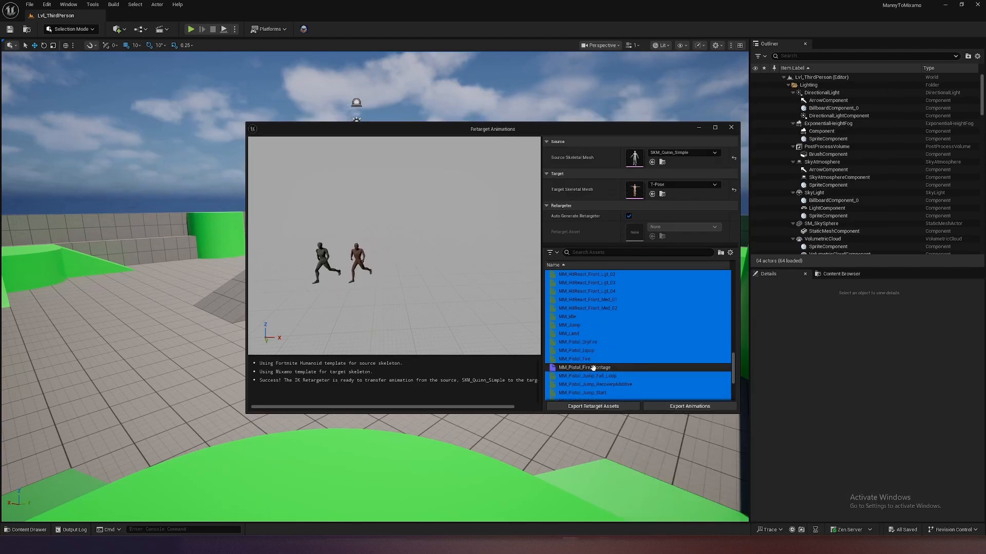
scroll(635, 352, "down", 4)
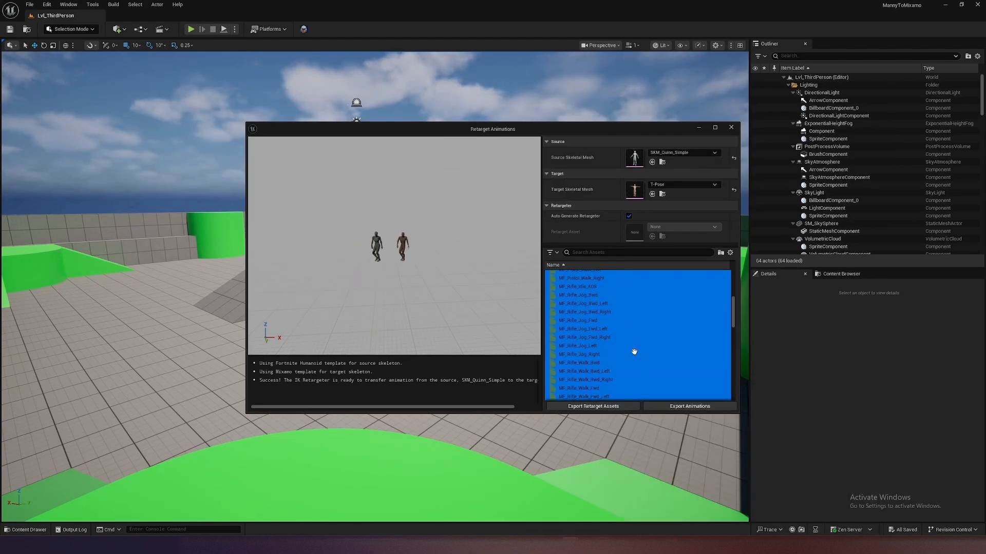
Export the selected animations to a new Animations folder inside Mixamo_Imports, adding the suffix _Mixamo to their names
left_click(682, 408)
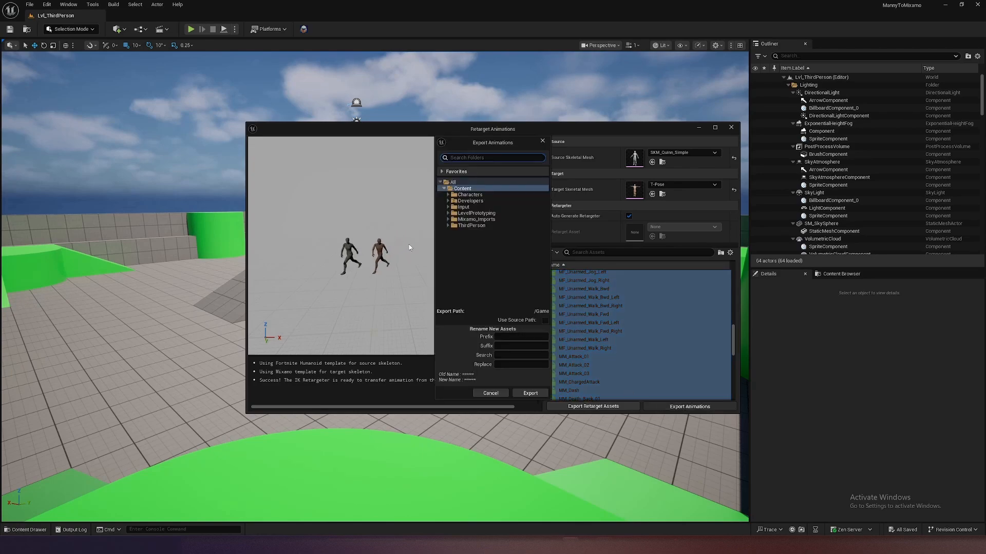
left_click(461, 225)
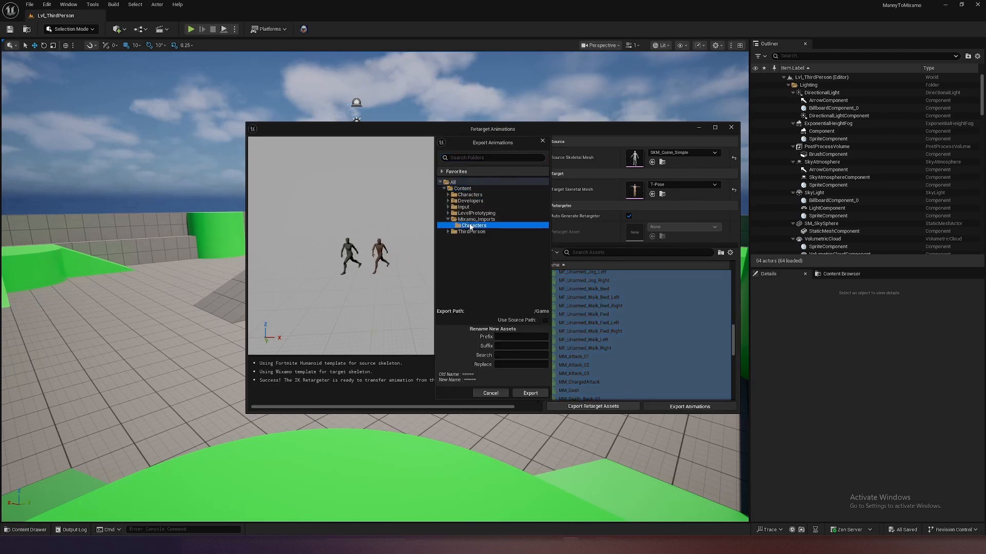
left_click(476, 220)
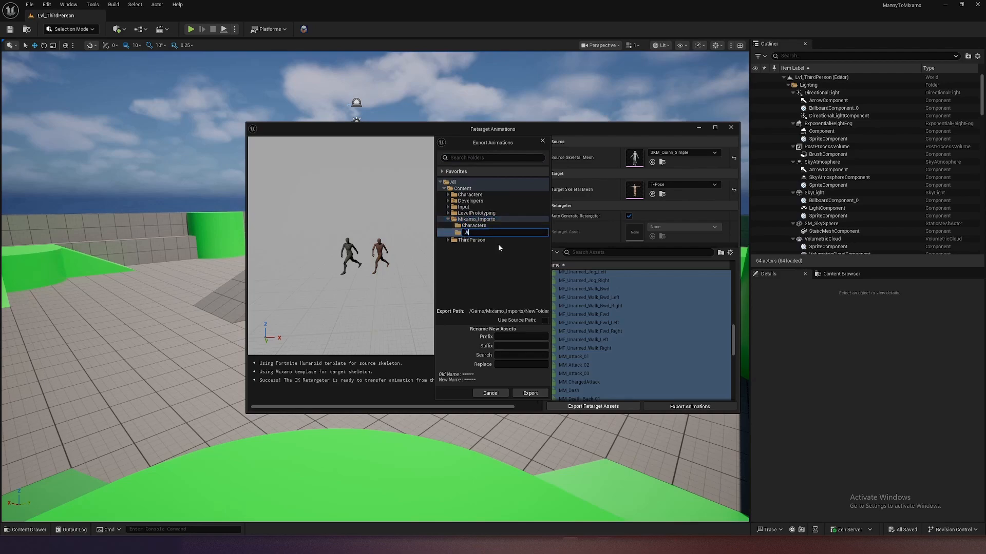
type("tions")
key("Return")
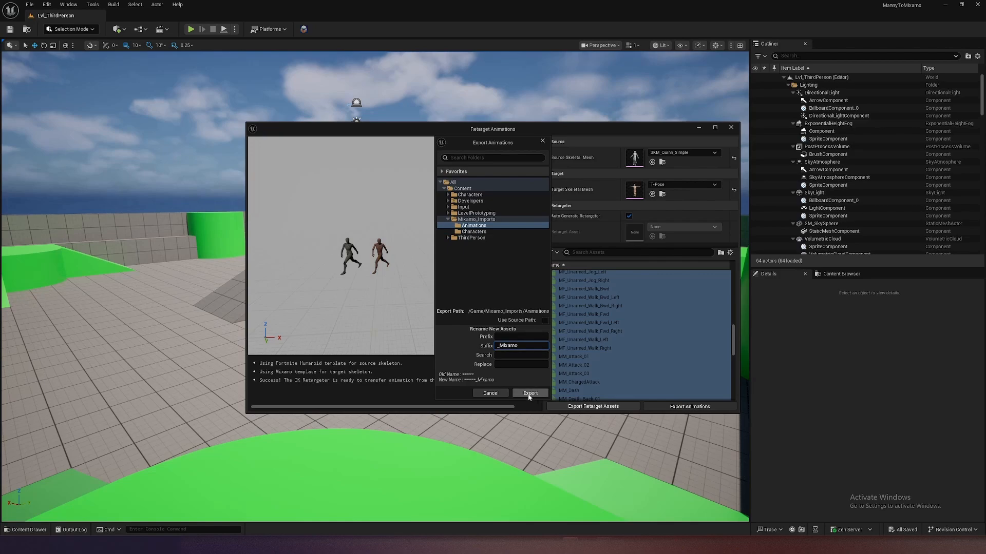
left_click(529, 394)
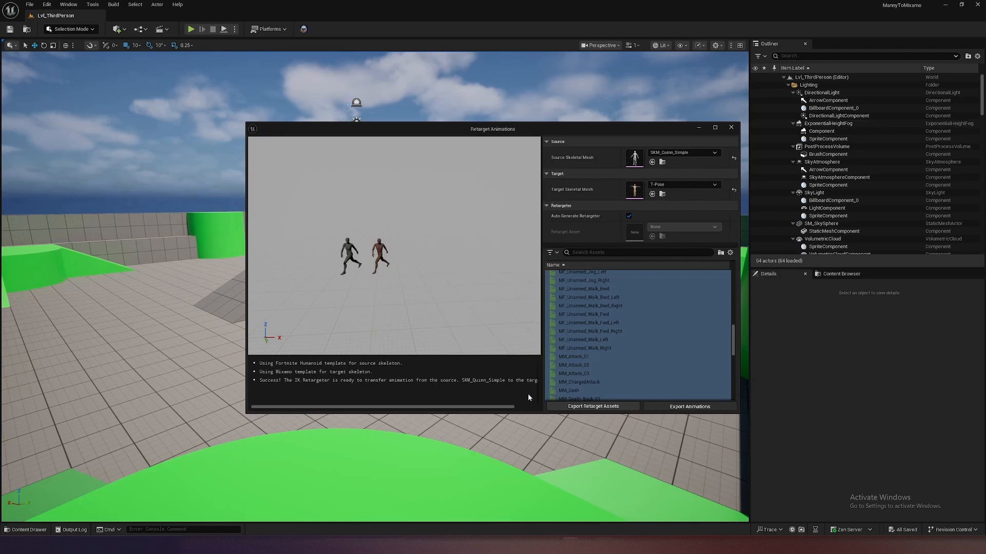
left_click(560, 307)
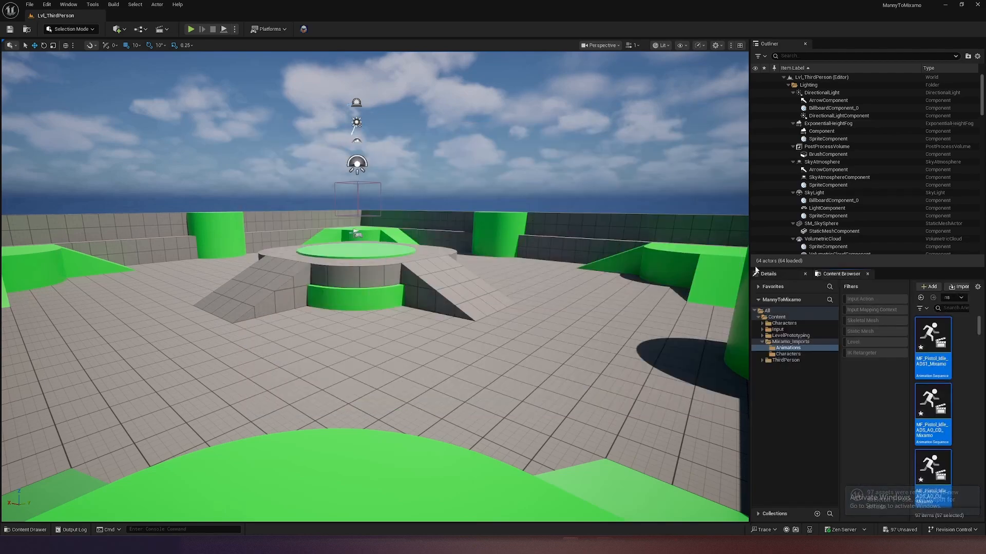
Close the docked content browser and open the Content/Mixamo_Imports/Animations folder in the content drawer
left_click(867, 273)
key("ctrl+space")
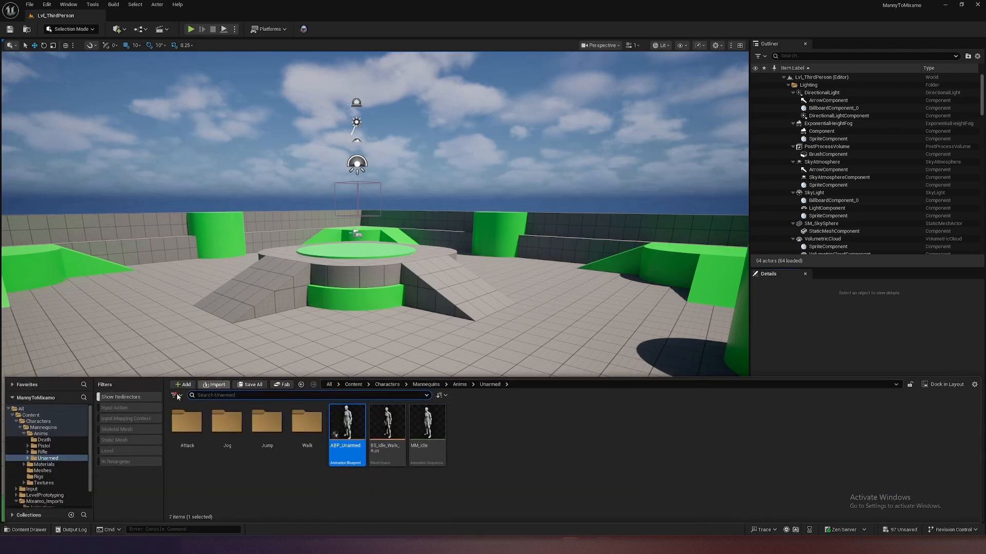
left_click(42, 422)
left_click(33, 416)
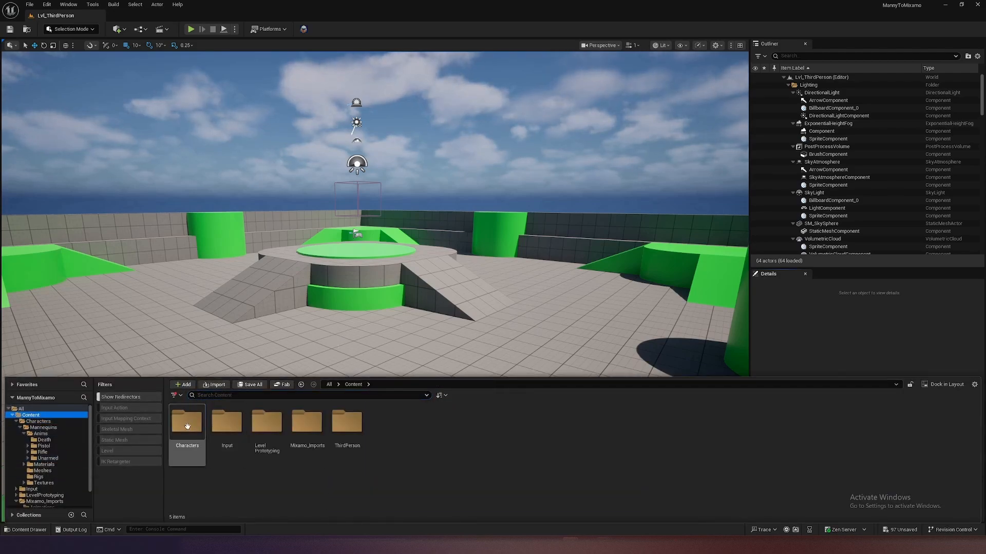
double_click(186, 426)
left_click(353, 384)
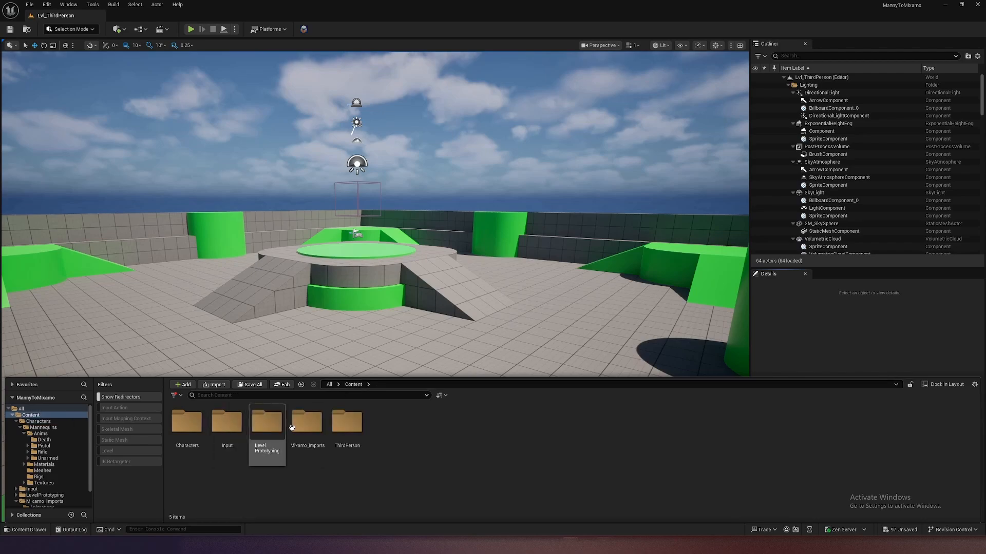
double_click(307, 422)
left_click(221, 420)
double_click(186, 425)
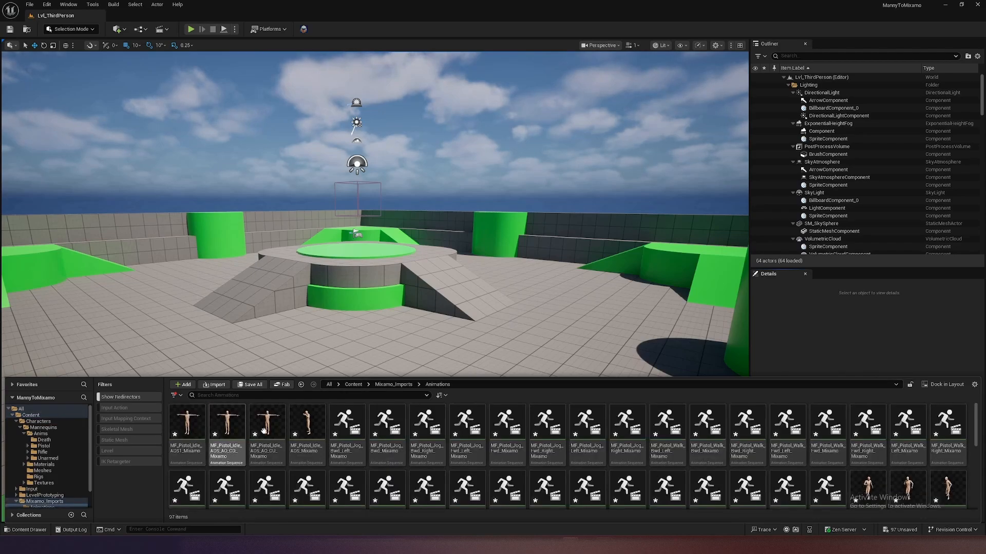
Enlarge the content drawer and look through the retargeted animations in the Animations folder
left_click(200, 422)
scroll(308, 452, "down", 2)
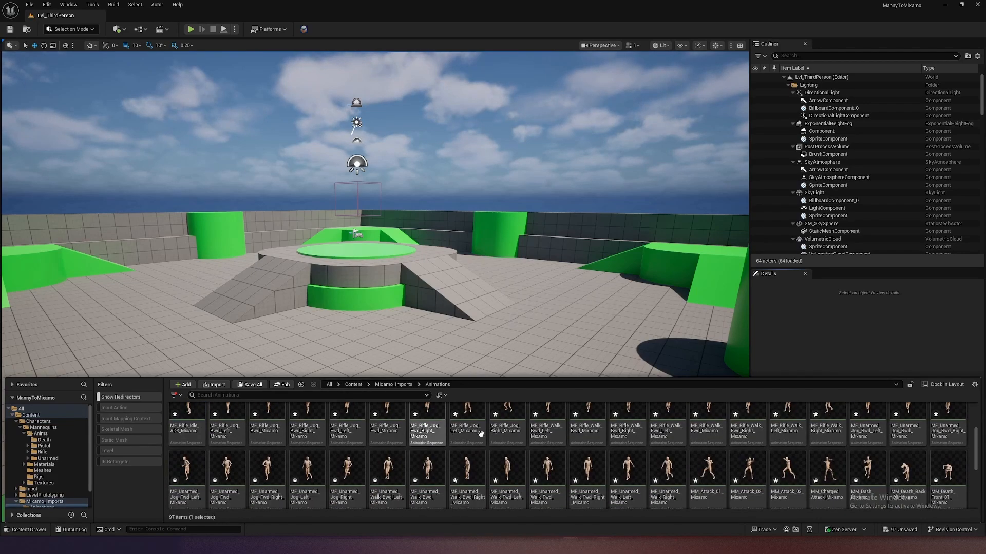
left_click_drag(605, 377, 618, 216)
scroll(719, 334, "up", 1)
scroll(831, 419, "down", 1)
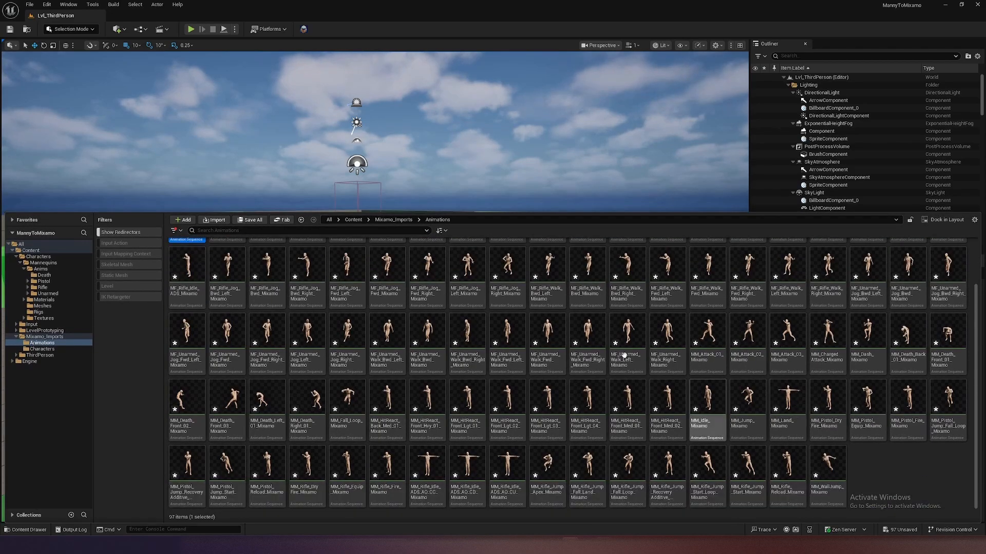
scroll(565, 335, "up", 1)
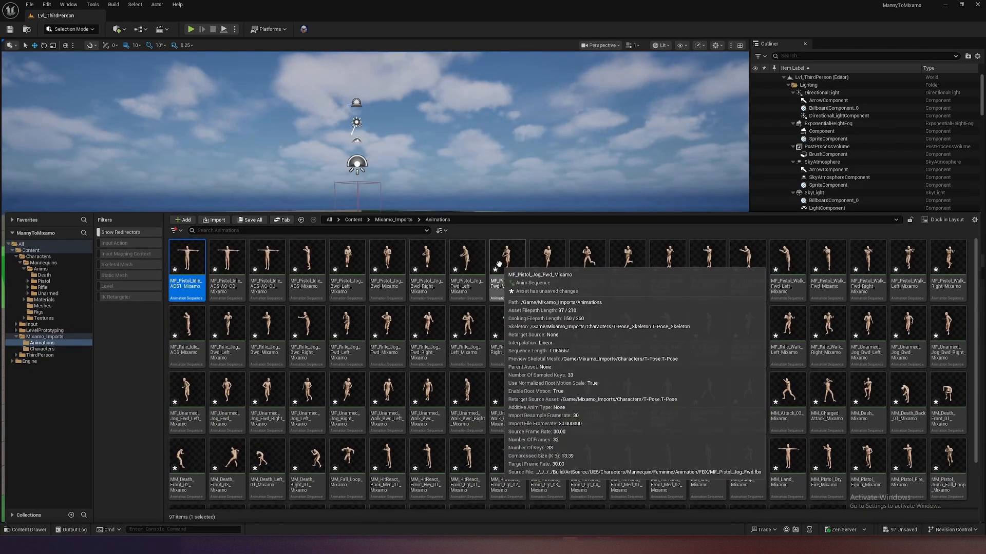
Open the MF_Pistol_Jog_Fwd_Mixamo animation, examine its playback from the side and front, and close it
double_click(518, 270)
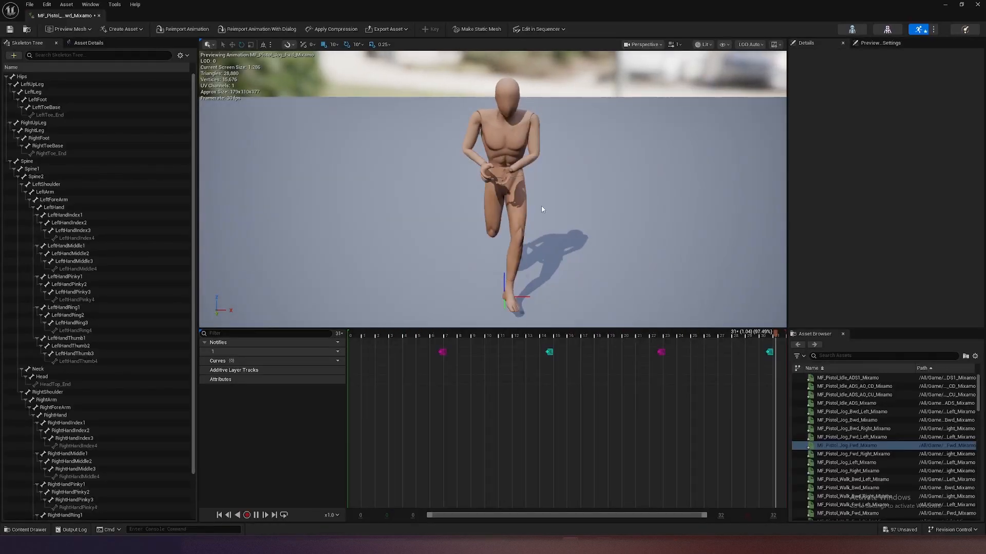
right_click_drag(587, 216, 354, 207)
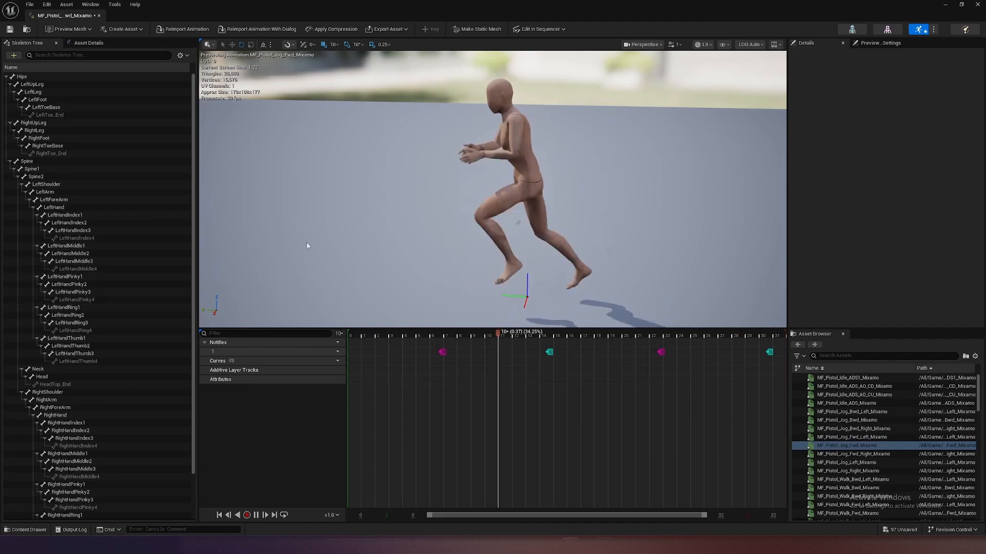
right_click_drag(493, 190, 631, 190)
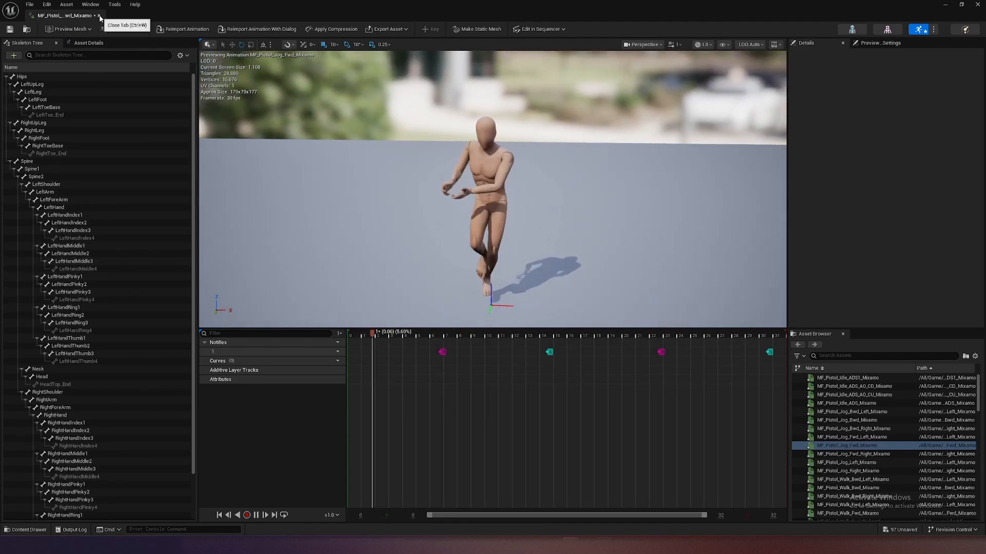
left_click(99, 16)
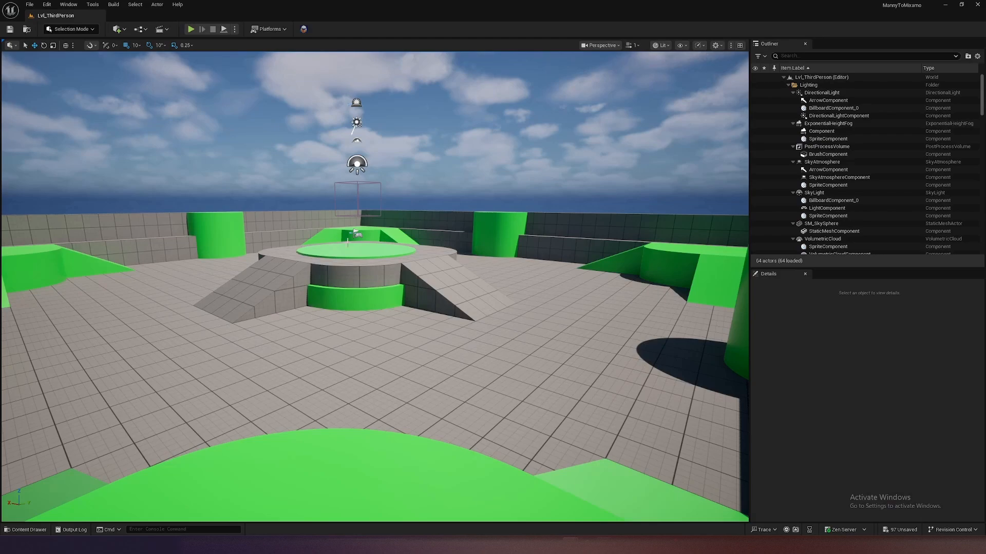
Reopen MF_Pistol_Jog_Fwd_Mixamo, inspect the Hips bone at the top of its T-Pose_Skeleton, and close the skeleton editor
left_click(24, 531)
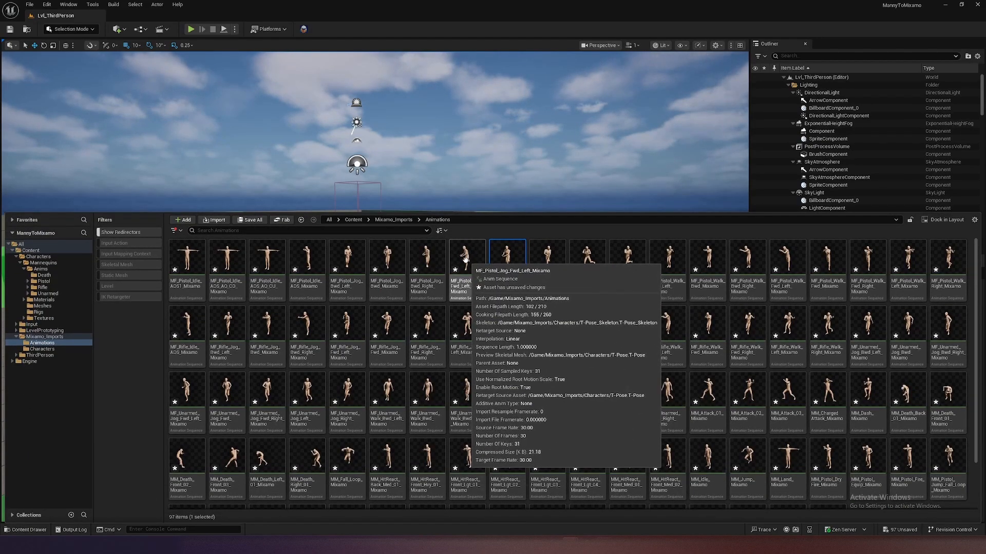
left_click(506, 260)
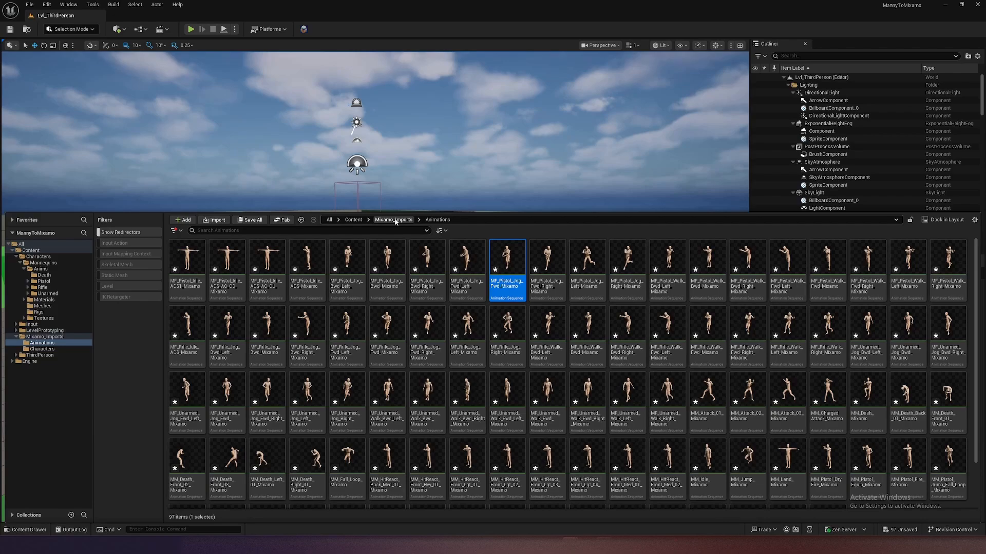
double_click(516, 287)
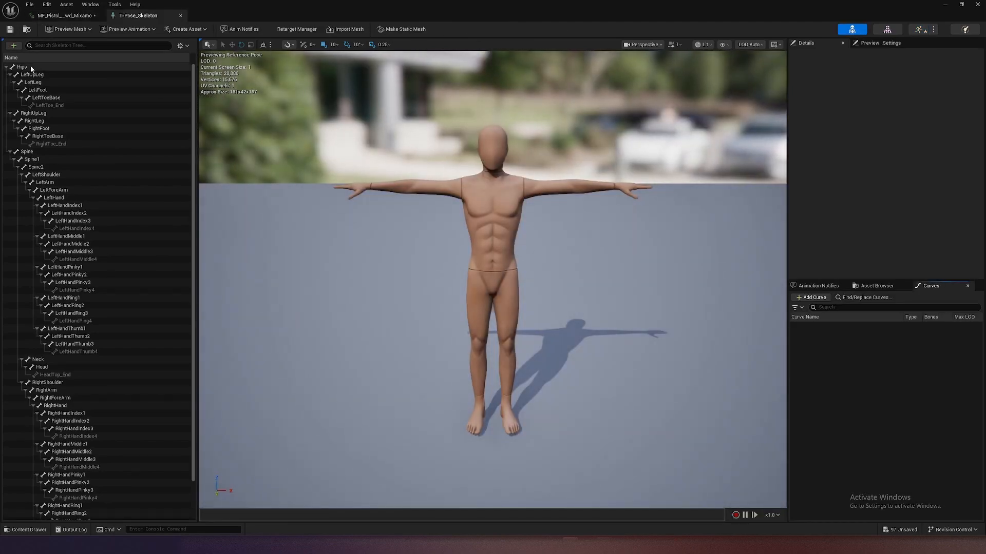
left_click(30, 66)
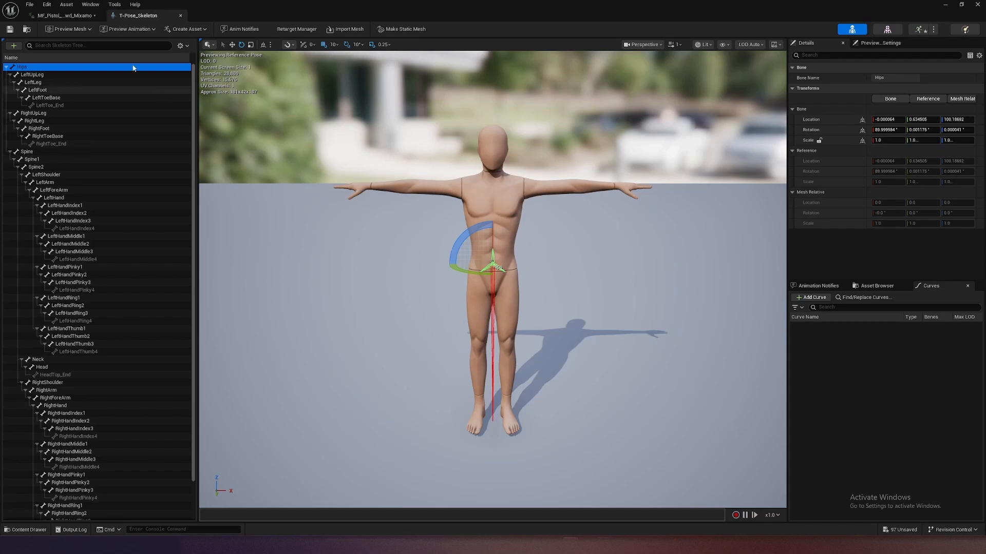
left_click(181, 16)
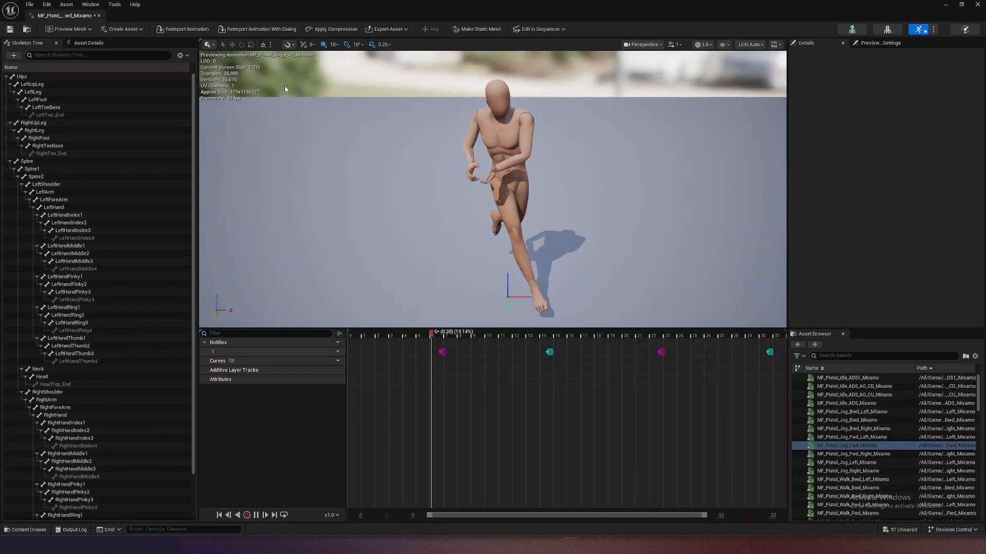
Open the original MF_Unarmed_Walk_Fwd animation from Content/Characters/Mannequins/Anims/Unarmed/Walk
left_click(355, 352)
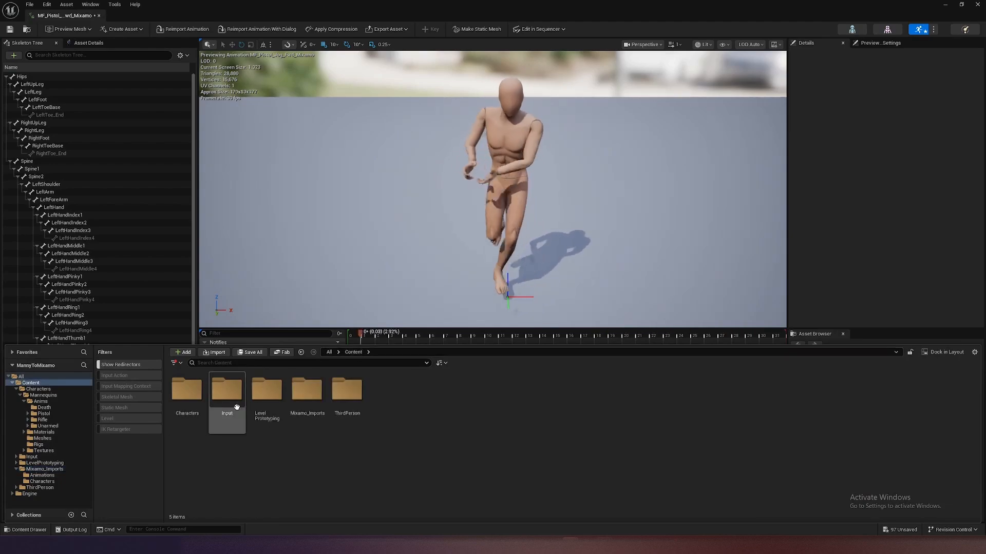
double_click(195, 394)
double_click(187, 390)
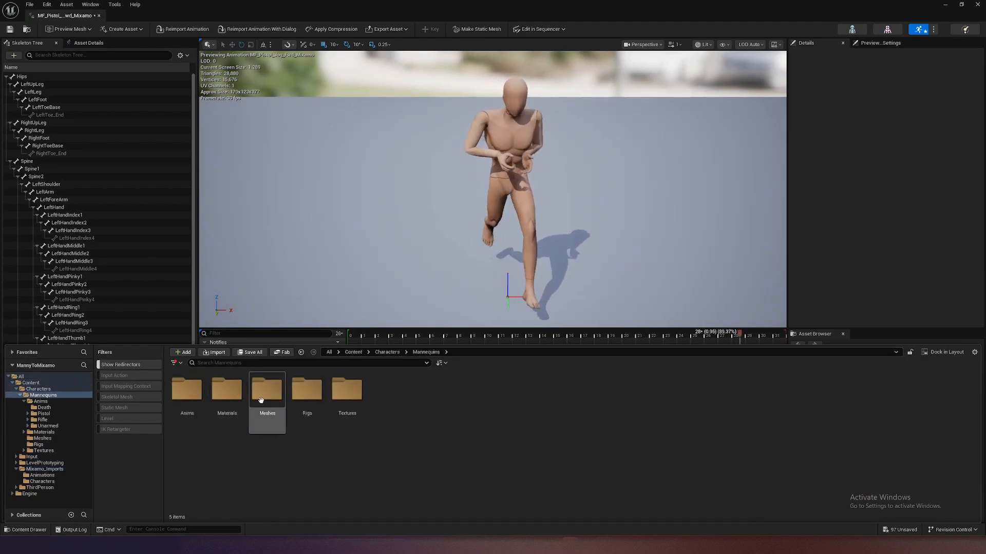
double_click(307, 390)
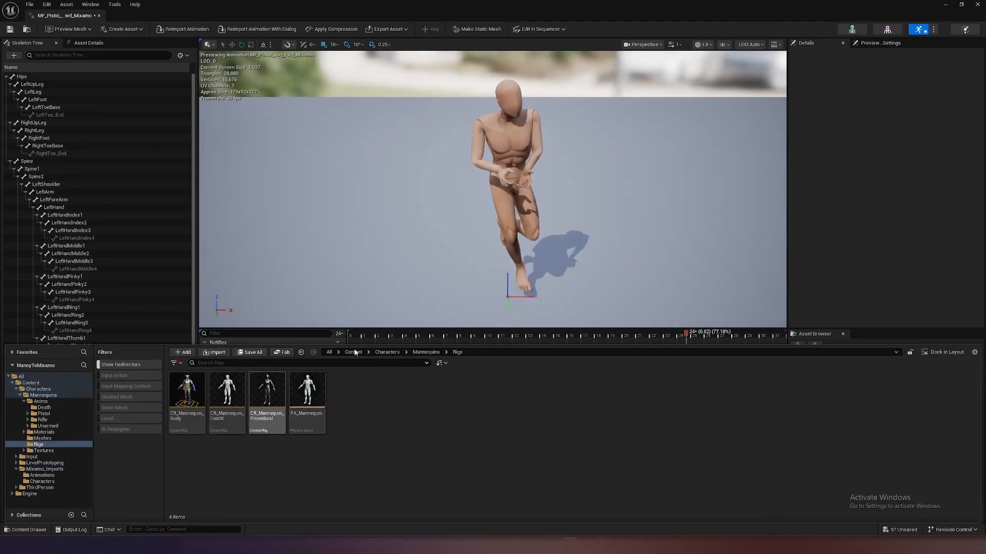
left_click(417, 353)
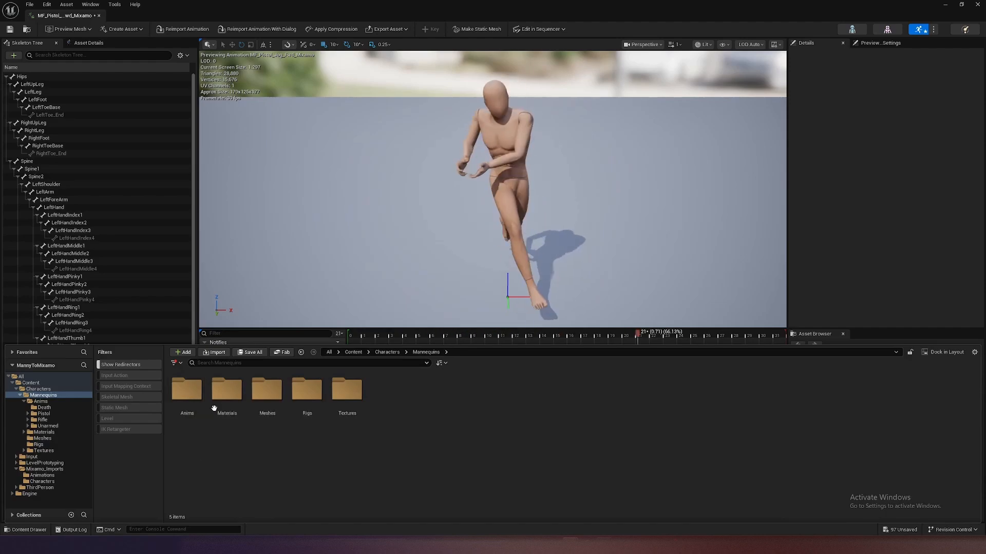
double_click(189, 392)
double_click(307, 392)
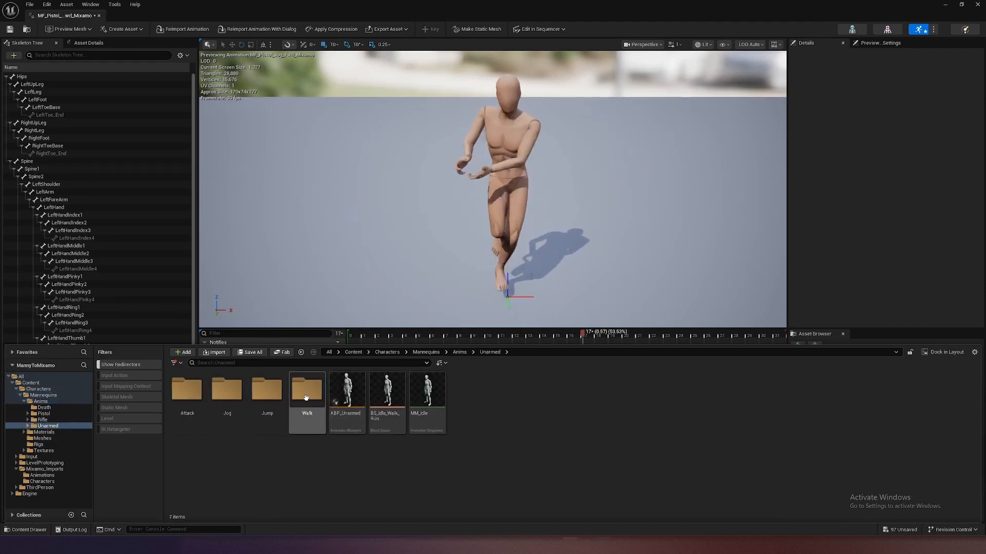
double_click(308, 397)
double_click(315, 425)
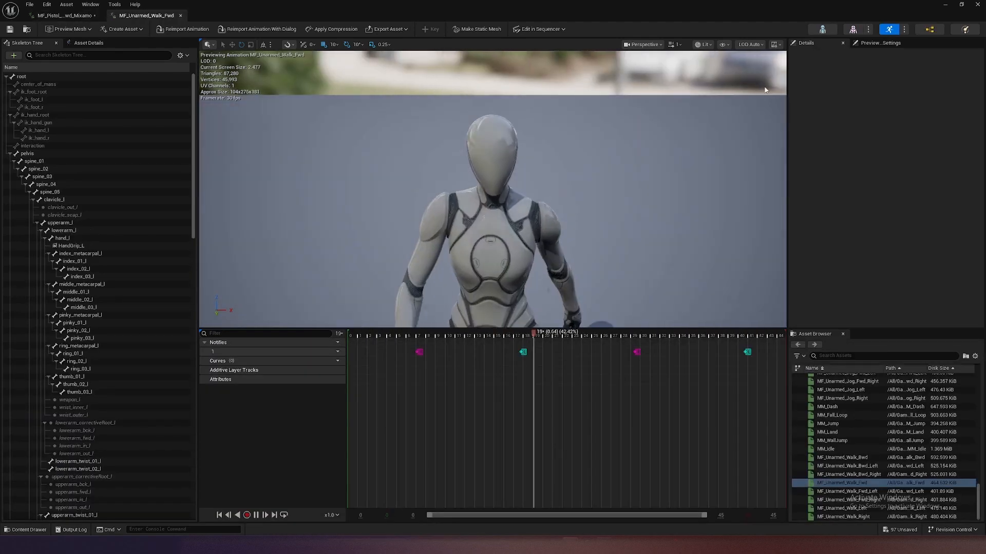
Inspect the root and pelvis bones in the SK_Mannequin skeleton for comparison and close the skeleton editor
left_click(821, 29)
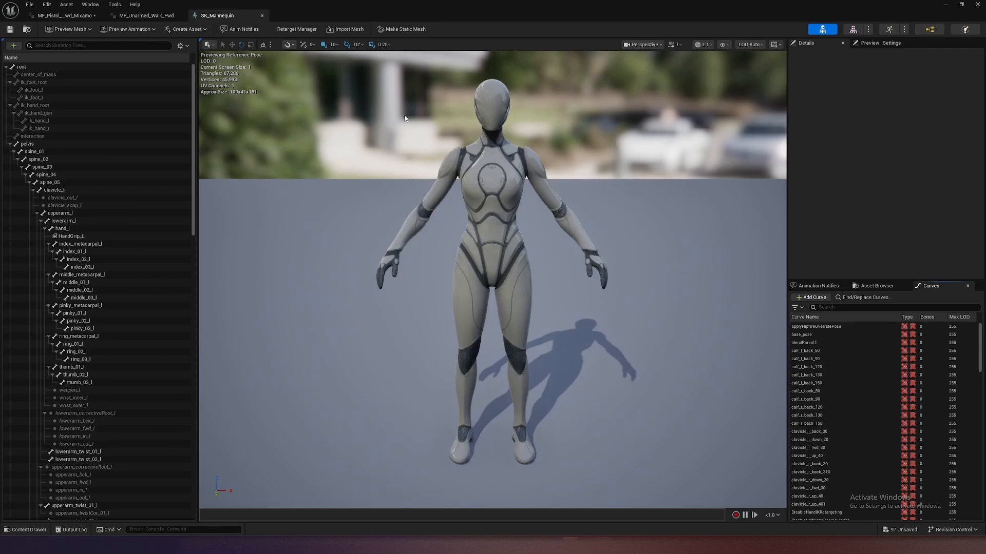
left_click(35, 68)
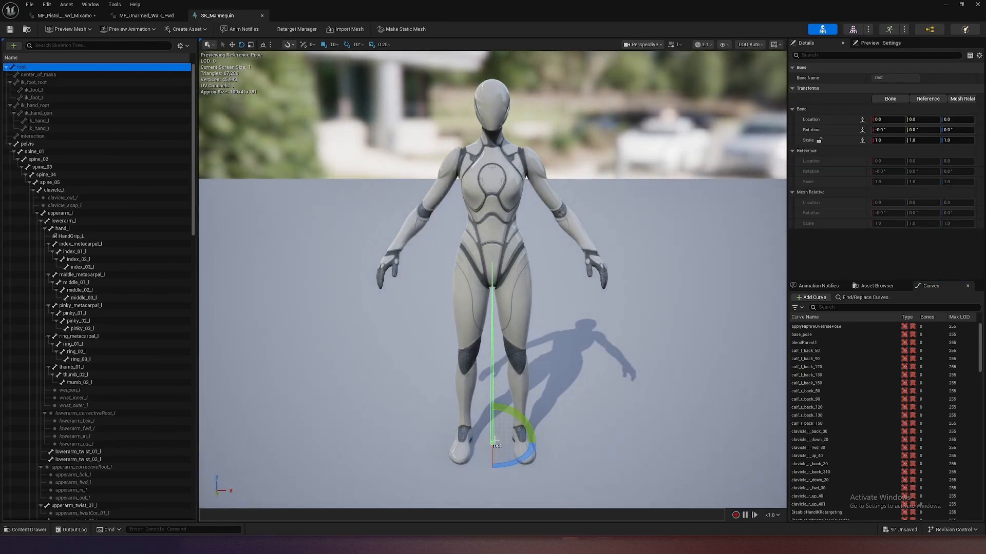
left_click(29, 145)
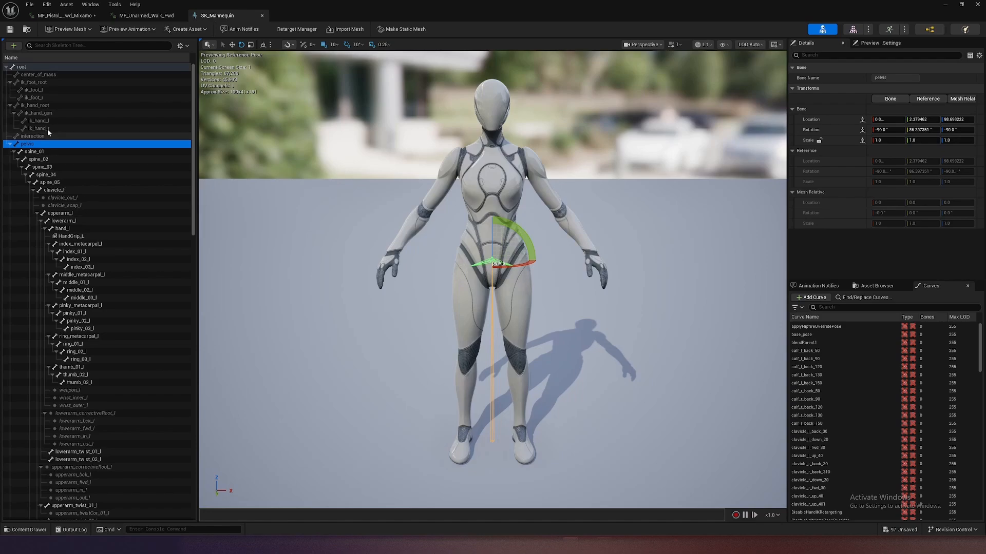
left_click(262, 18)
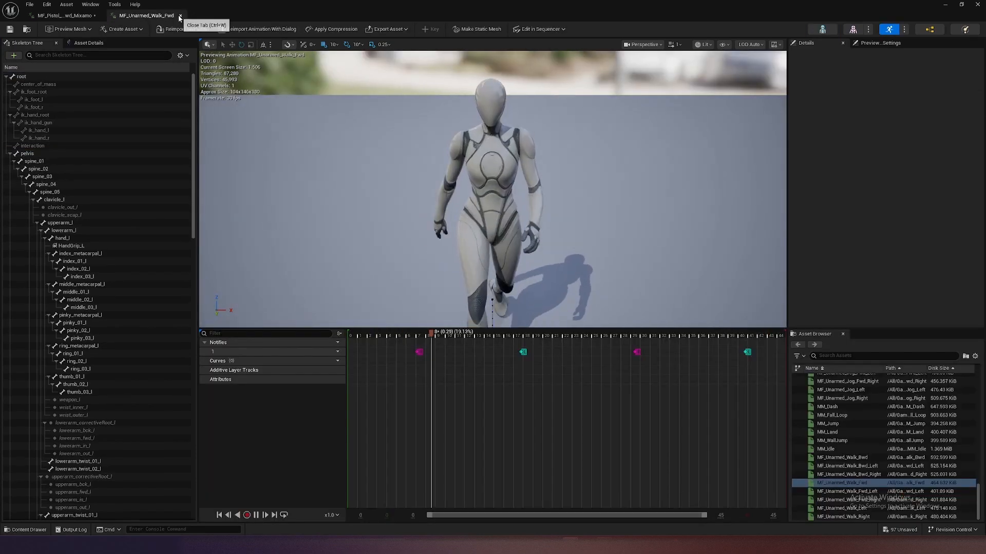
Close both open animation editors and browse to the Content/Mixamo_Imports/Characters folder
left_click(180, 18)
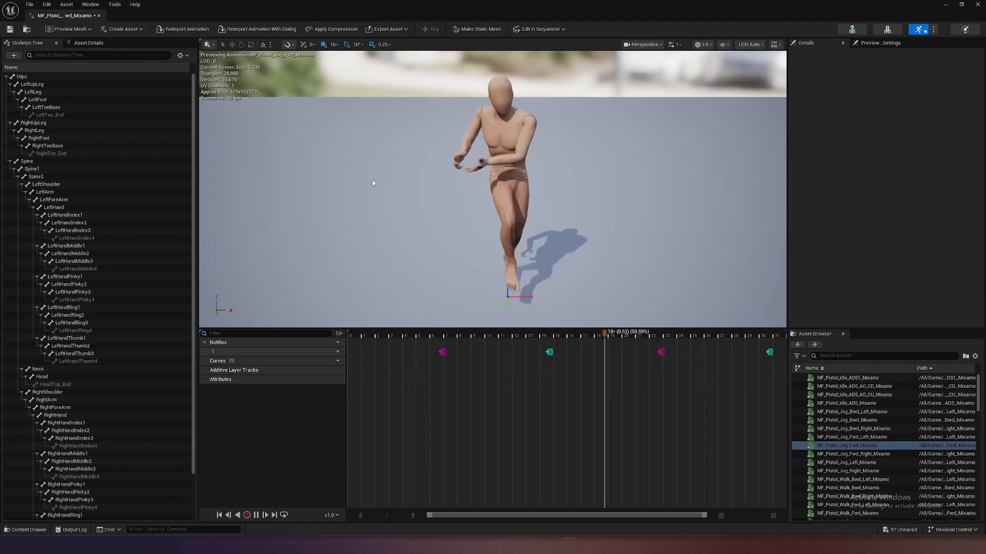
left_click(98, 16)
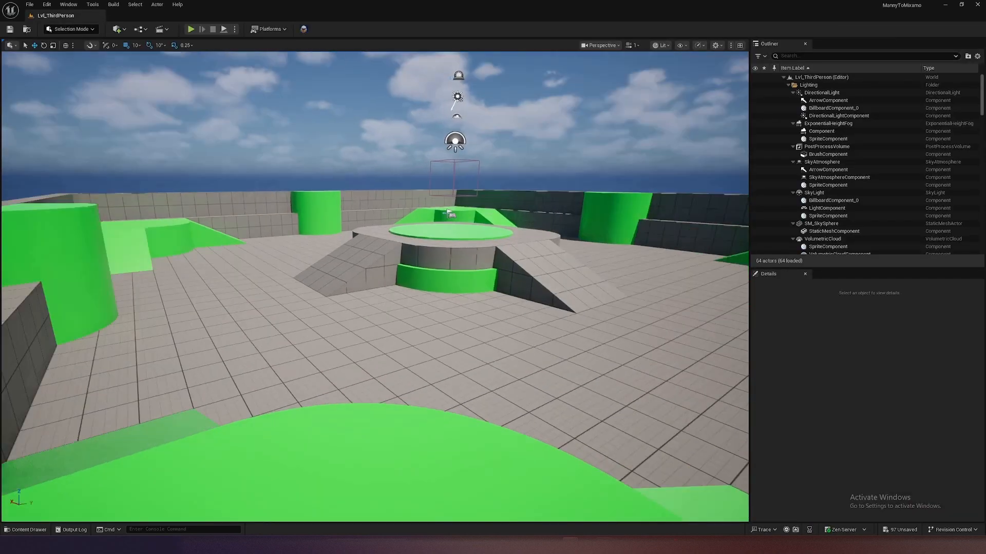
key("ctrl+space")
left_click(388, 333)
left_click(490, 220)
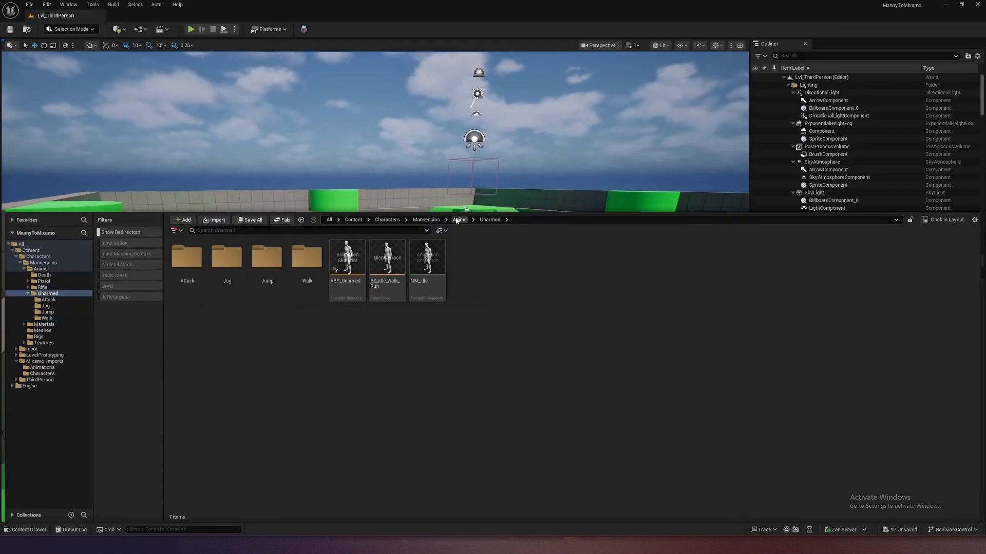
left_click(459, 220)
left_click(386, 219)
left_click(353, 220)
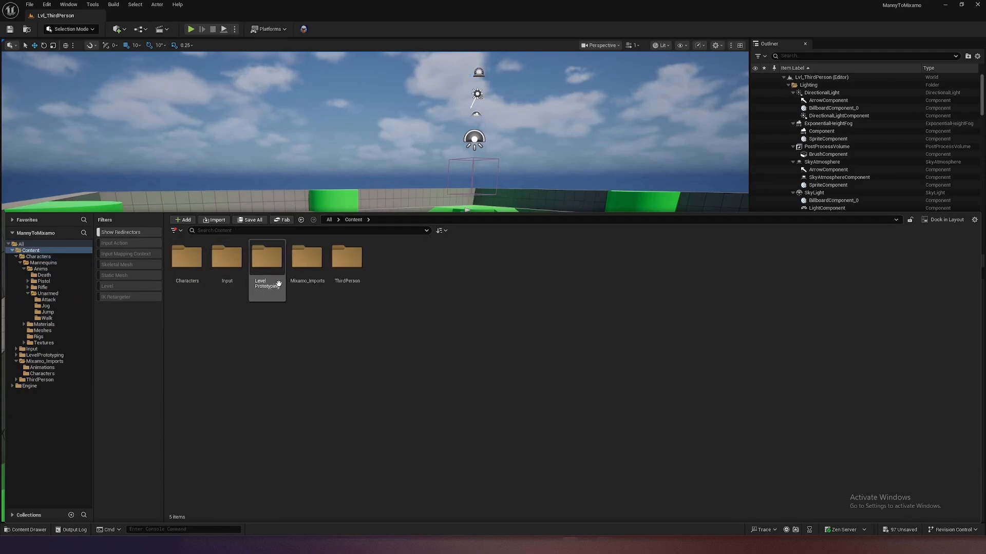
double_click(304, 261)
double_click(226, 259)
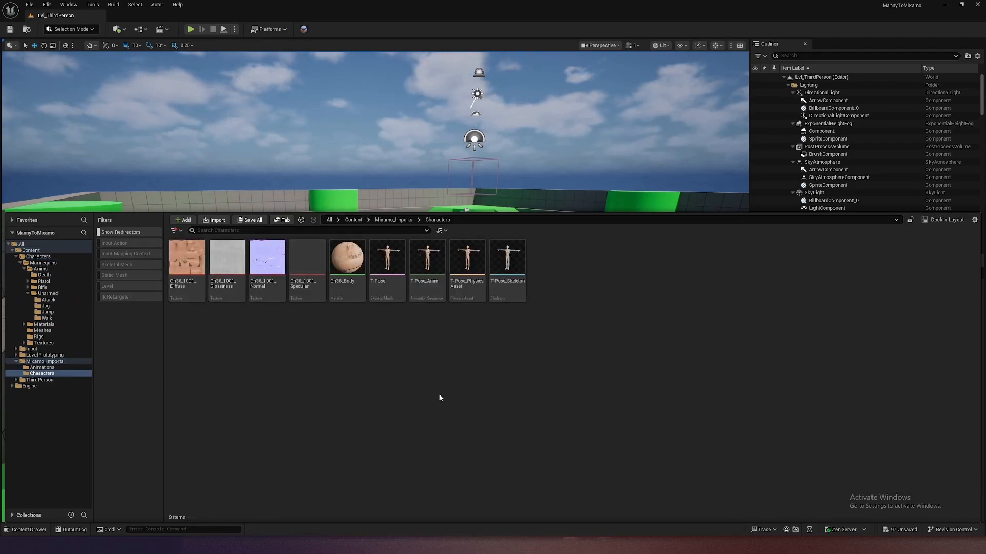
Look briefly at T-Pose_Skeleton, close it, and open the T-Pose skeletal mesh with a wider preview viewport
double_click(506, 265)
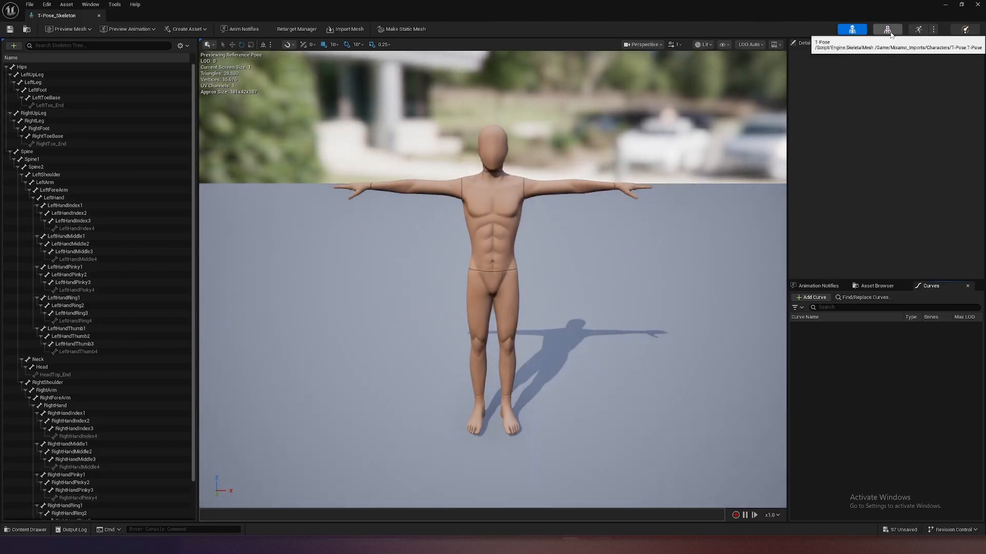
left_click(976, 5)
key("ctrl+space")
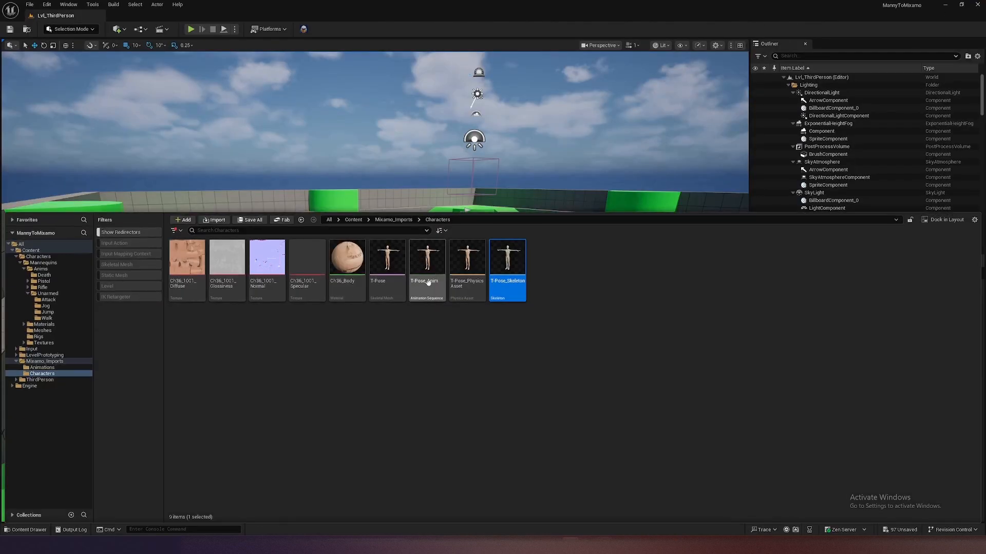
double_click(381, 252)
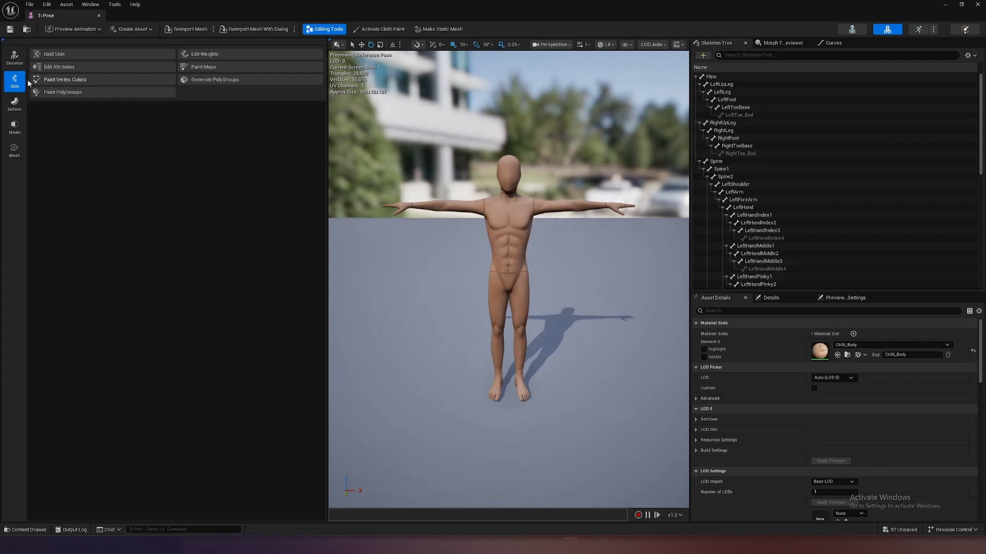
left_click_drag(326, 119, 178, 120)
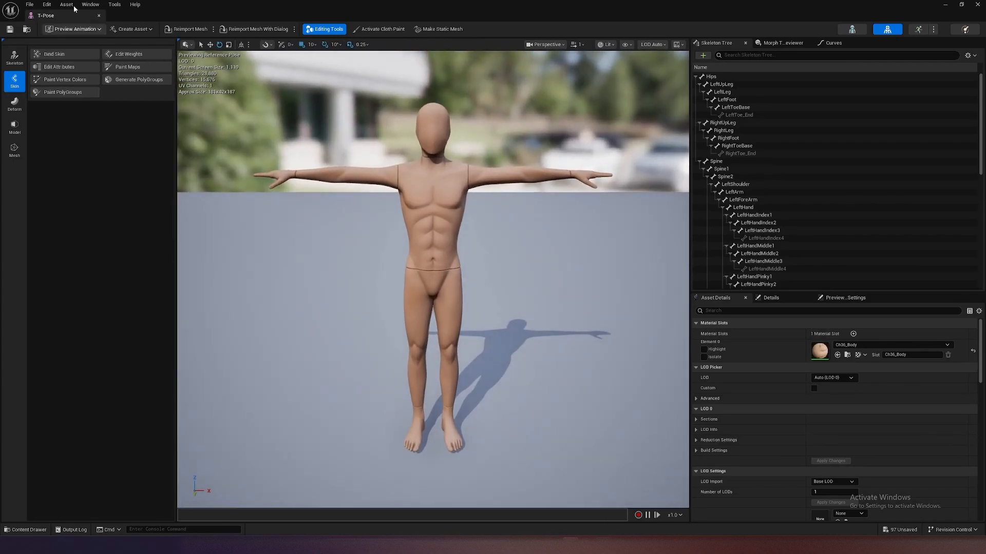
Search the plugins for "skeleton" to check the Skeletal Mesh Editing Tools plugin, and close the plugin browser
left_click(47, 4)
left_click(66, 75)
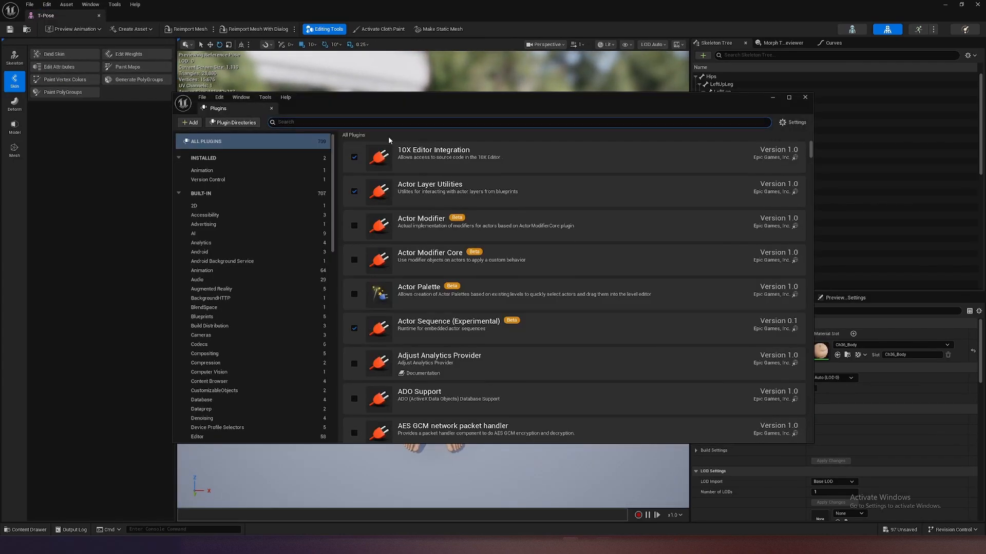
type("sk")
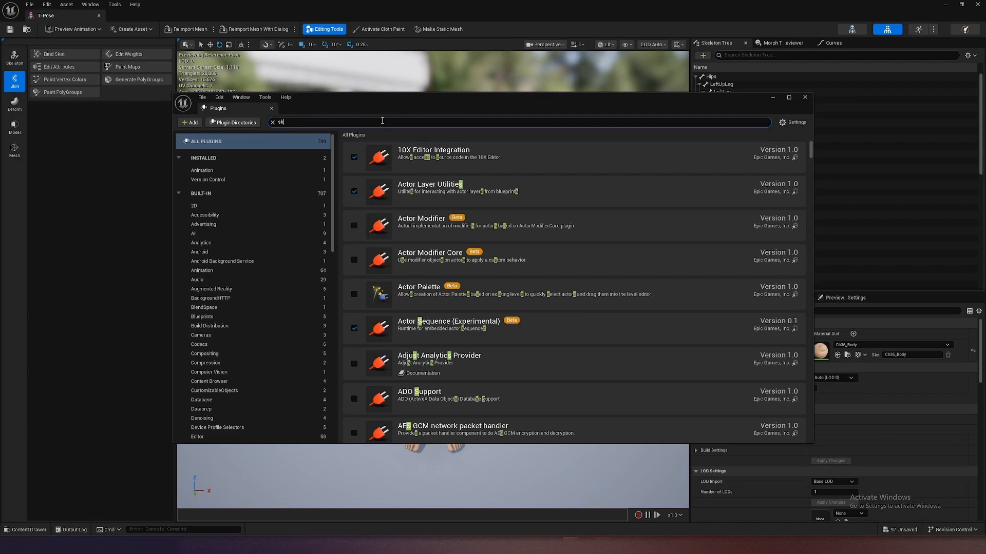
type("eleton")
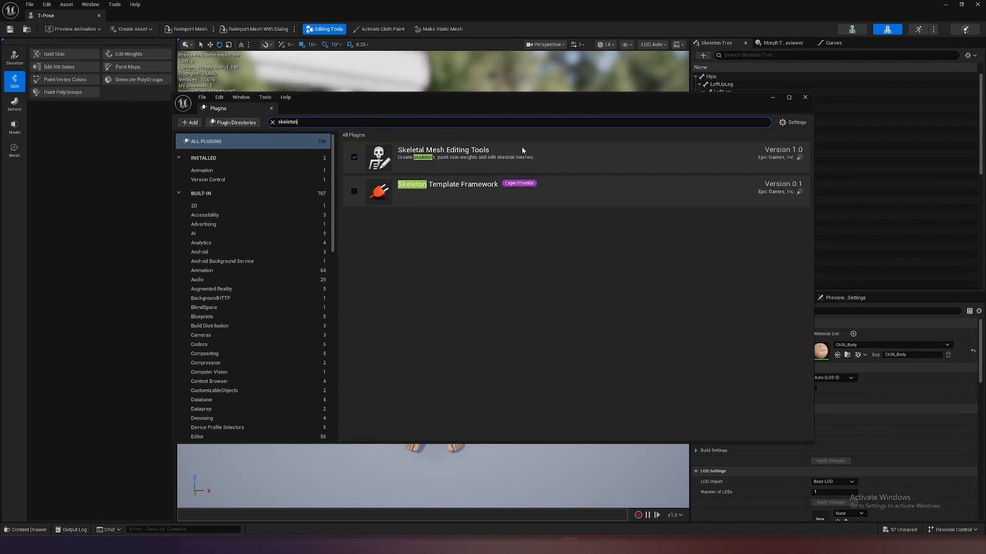
left_click(805, 98)
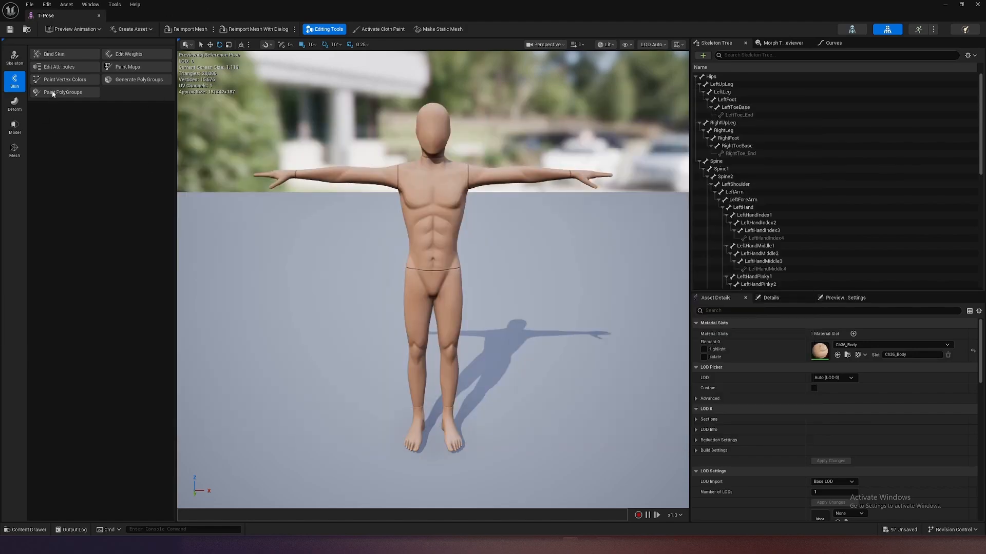
Start the Edit Skeleton tool on the T-Pose mesh and select the Hips bone at the top of the hierarchy
left_click(15, 57)
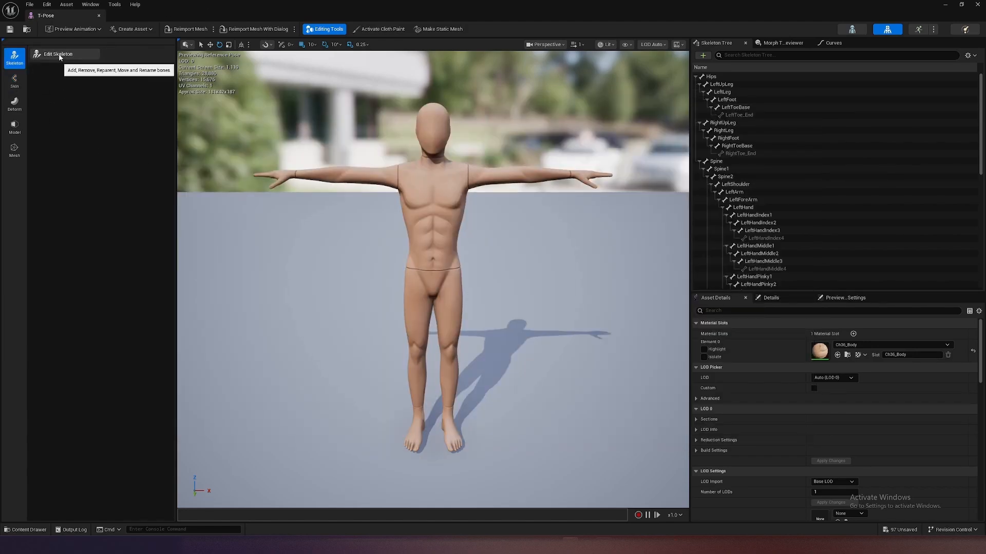
left_click(49, 55)
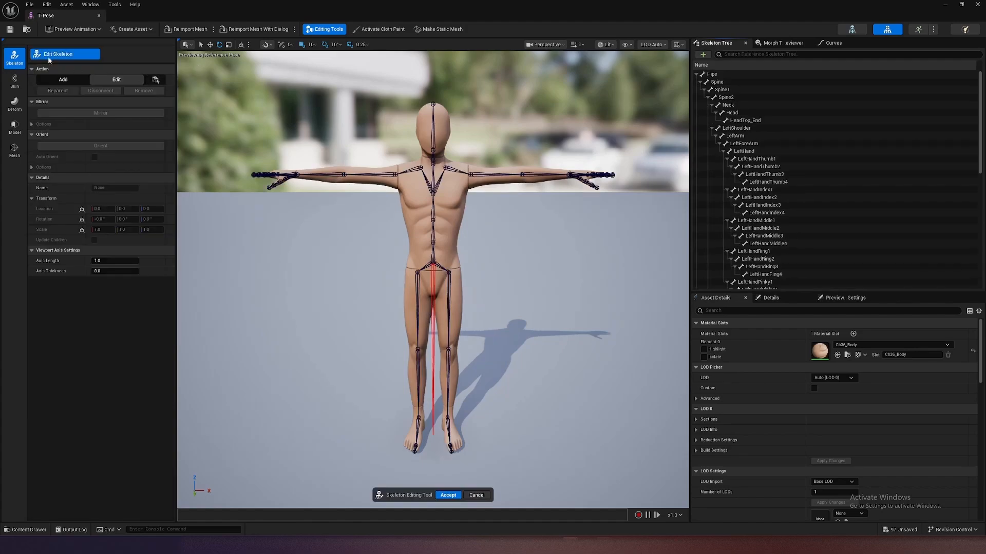
left_click(712, 75)
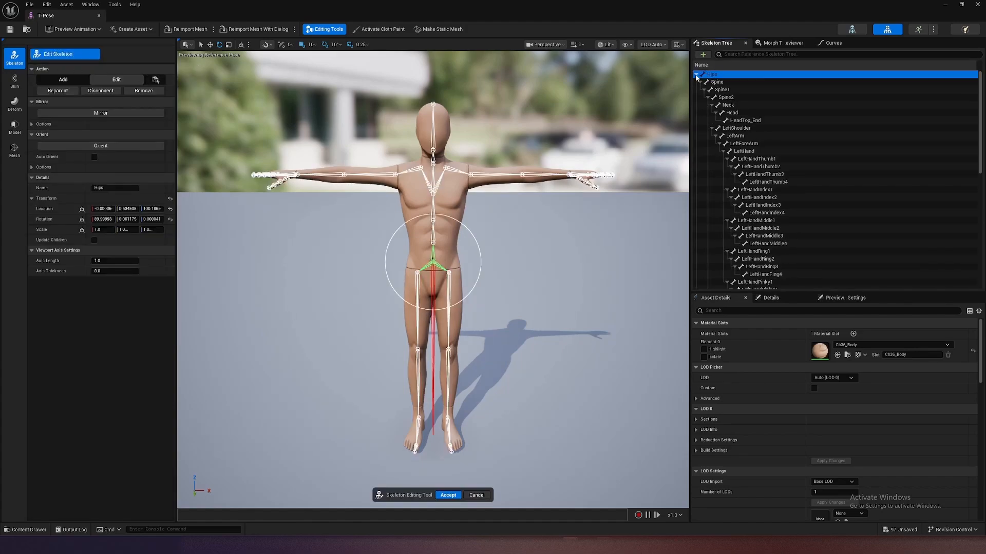
left_click(696, 74)
Add a new child bone under Hips and name it root, undoing the accidental rename of RightToe_End
right_click(713, 76)
left_click(731, 101)
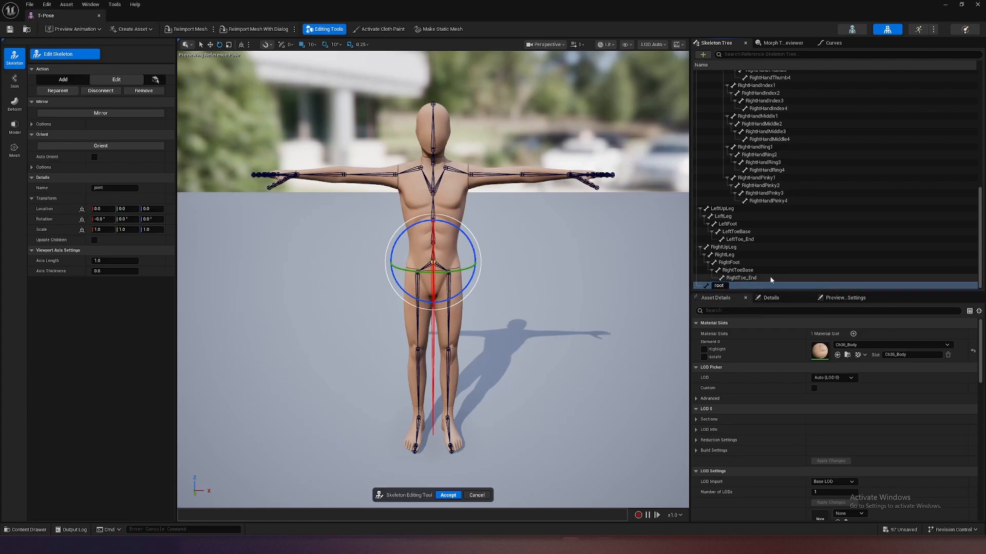
left_click(793, 281)
left_click(716, 286)
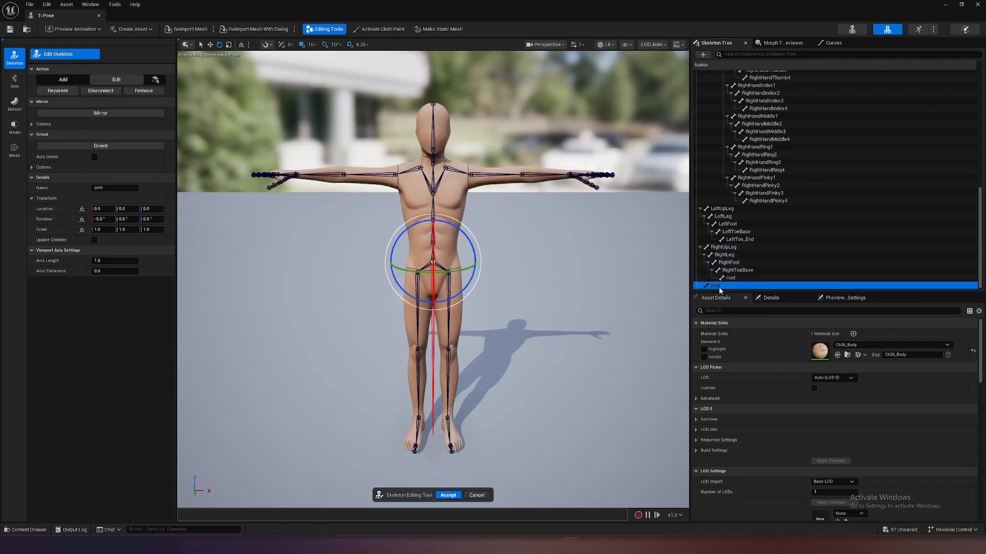
key("ctrl+z")
left_click(726, 286)
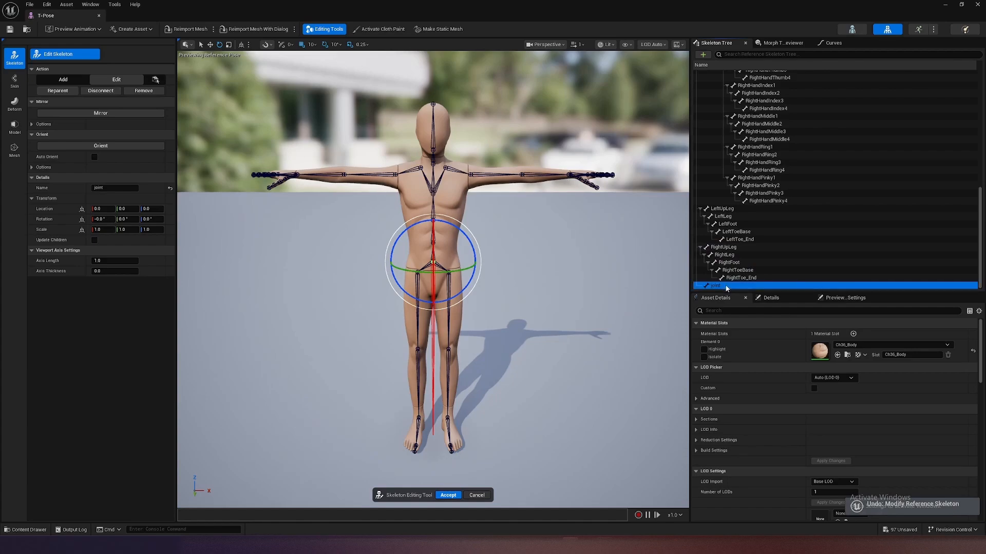
left_click(719, 286)
type("root")
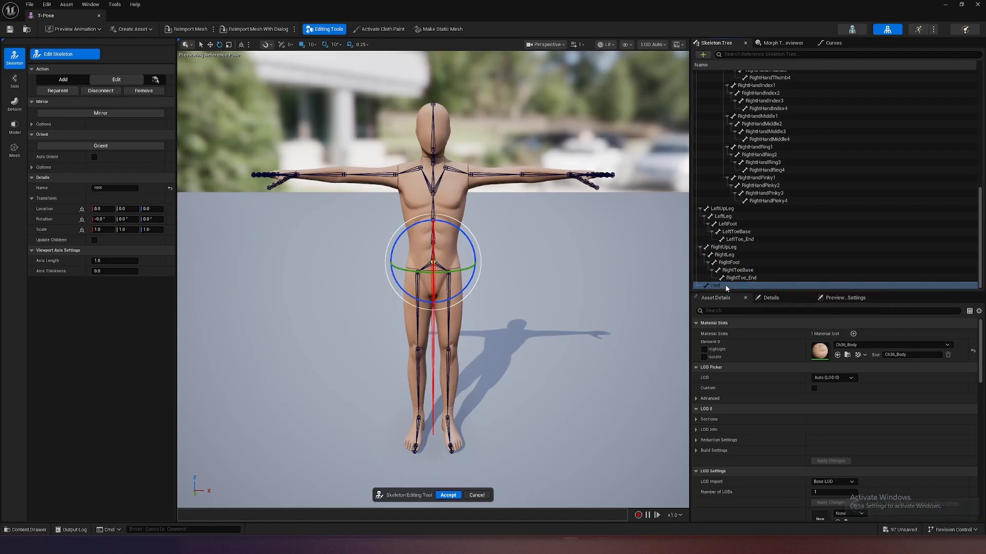
Try to move the Hips bone beneath its child bone root in the skeleton hierarchy
scroll(713, 180, "up", 15)
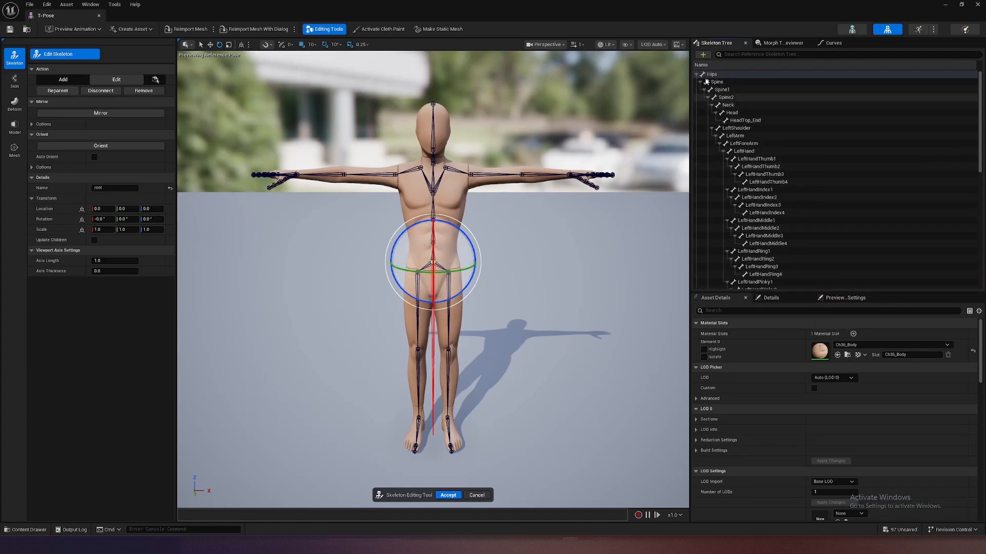
left_click(700, 81)
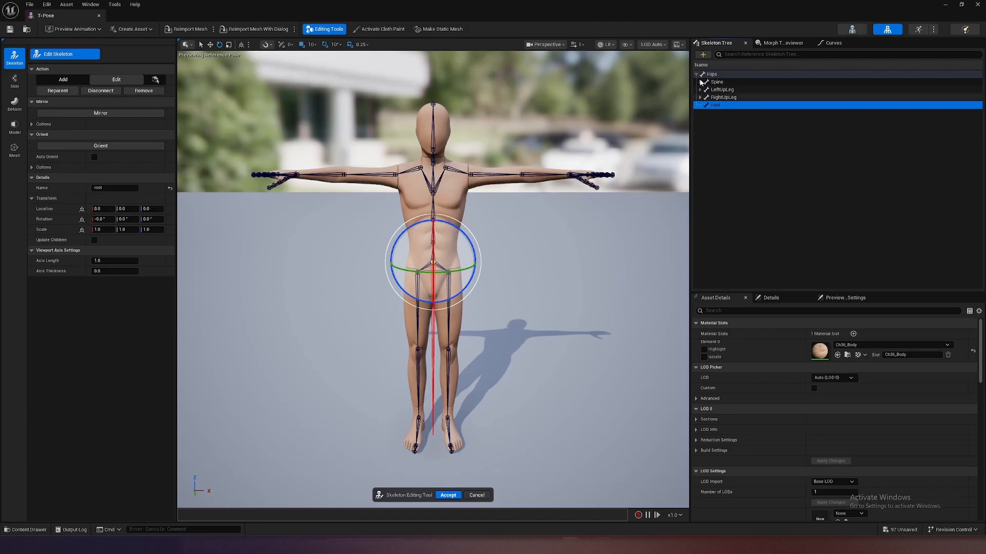
left_click_drag(712, 74, 716, 106)
left_click(696, 75)
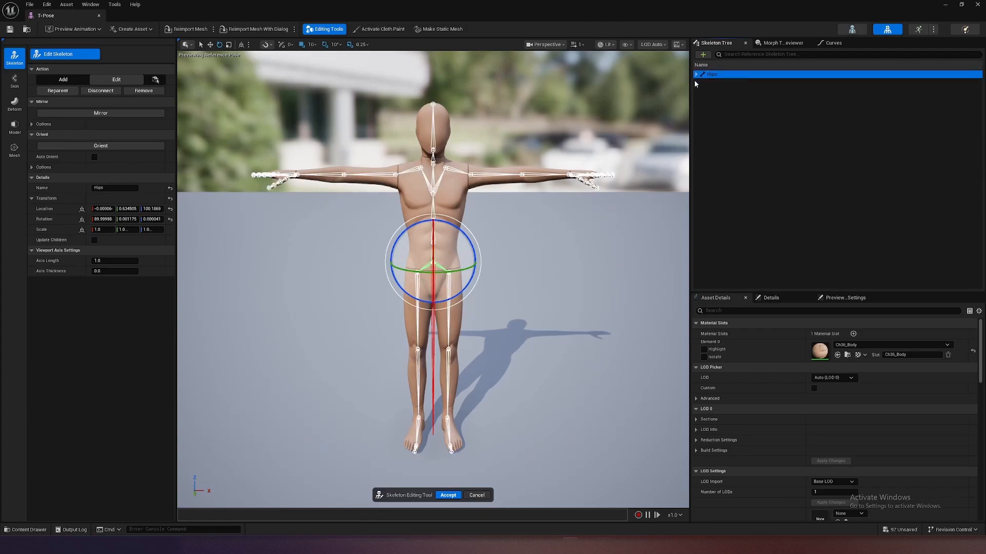
left_click(696, 74)
scroll(727, 118, "down", 10)
scroll(719, 256, "down", 5)
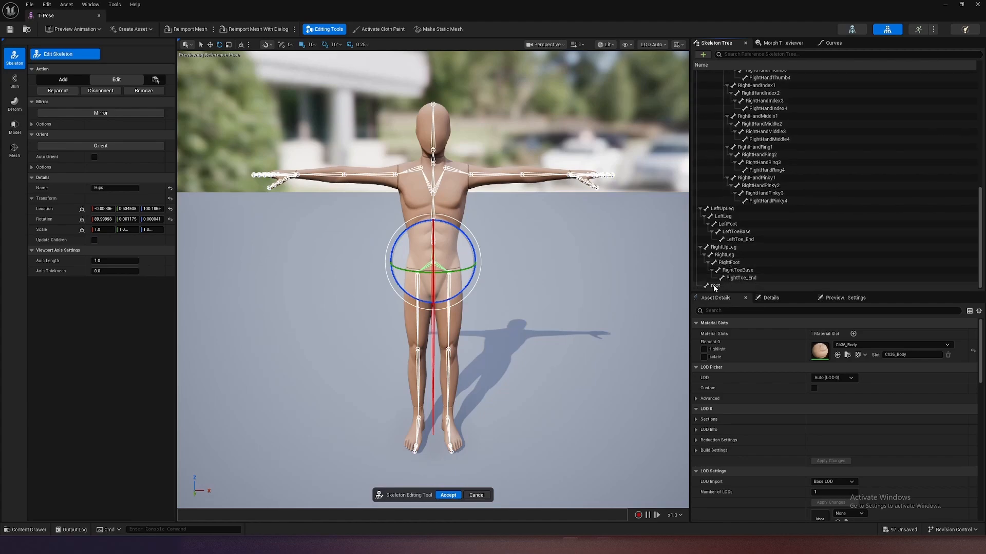
Undo the rename of the added bone and delete that bone from under Hips
key("ctrl+z")
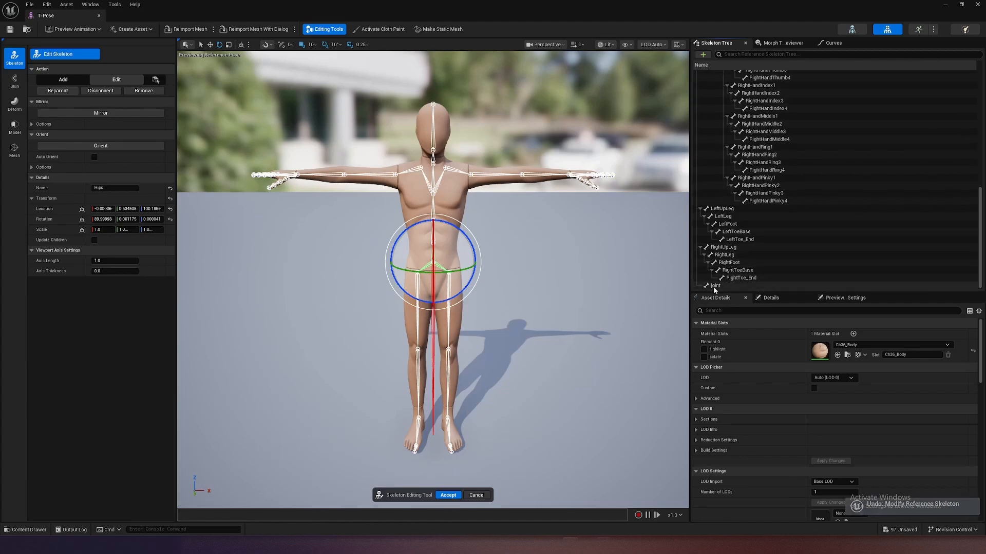
left_click(715, 285)
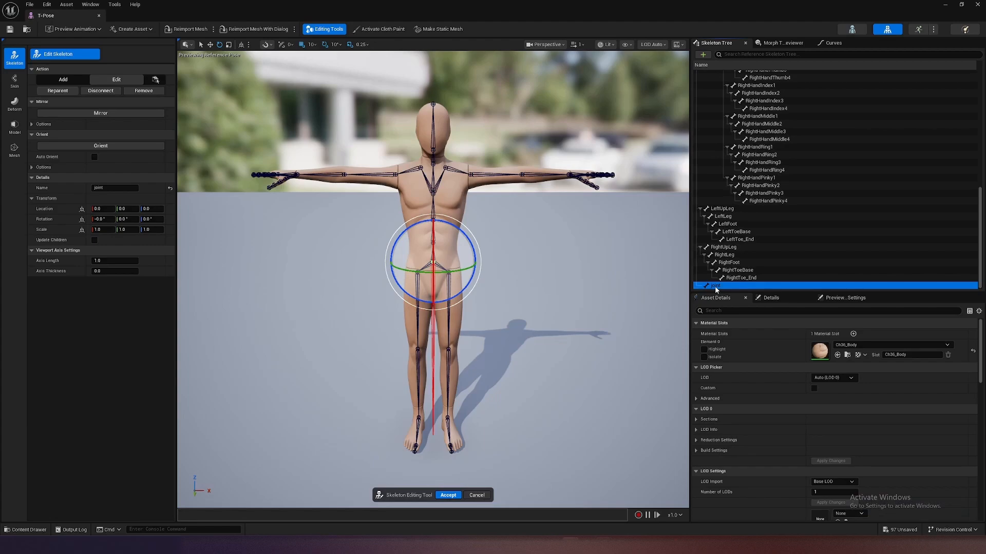
key("Delete")
Add a new top-level bone with no parent to the skeleton and name it root
scroll(715, 180, "up", 10)
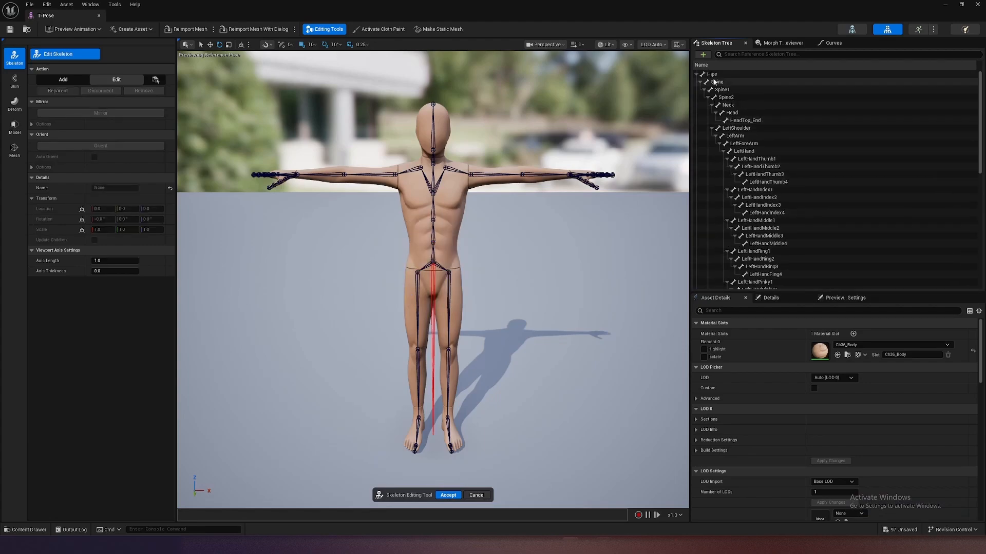
left_click(696, 75)
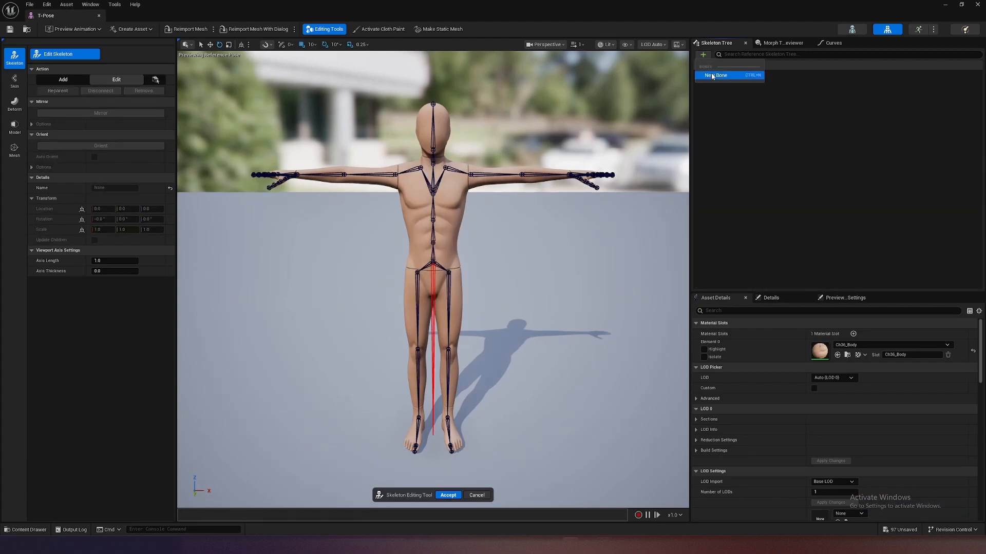
left_click(703, 55)
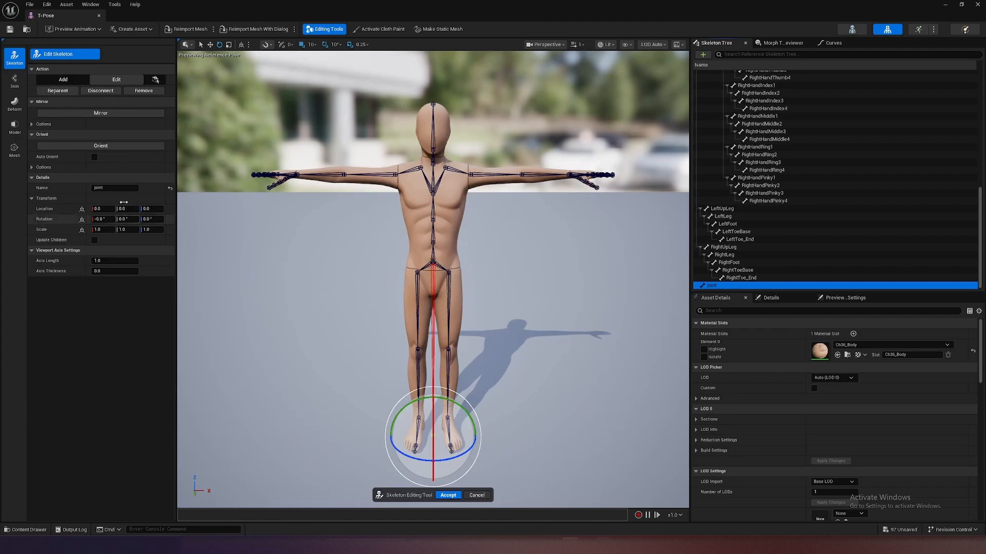
left_click(116, 188)
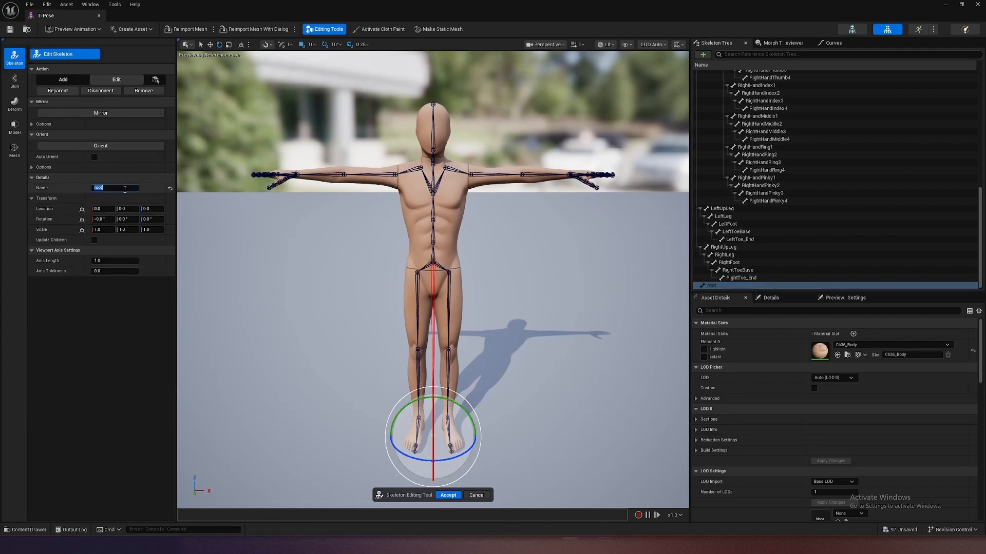
Parent the Hips bone under the new root bone, select root, and save the T-Pose mesh
scroll(719, 202, "up", 10)
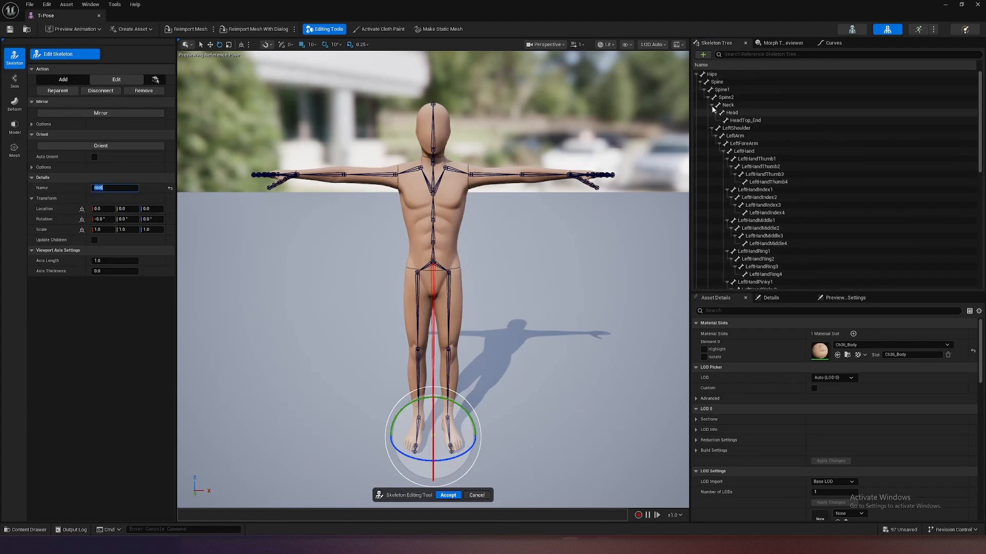
left_click_drag(711, 74, 712, 83)
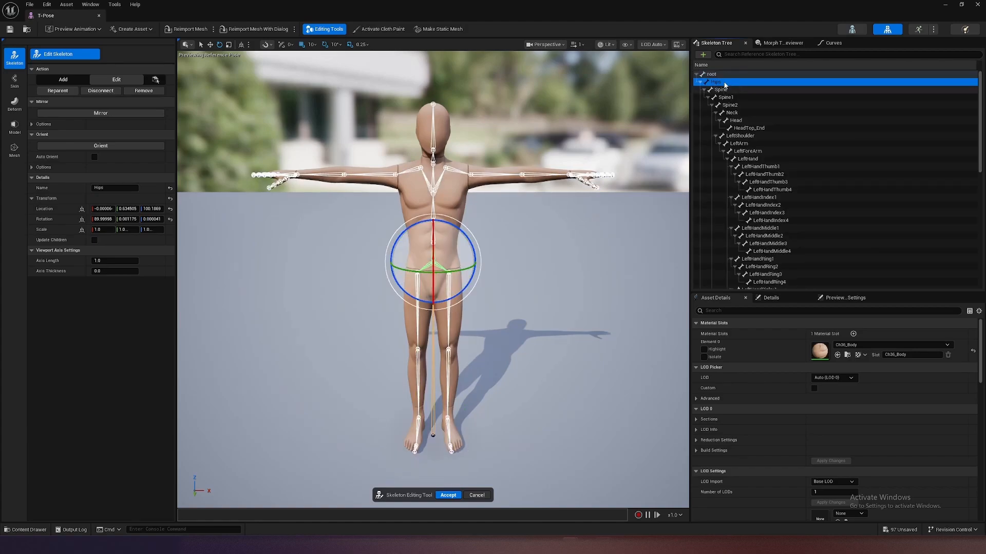
left_click(701, 83)
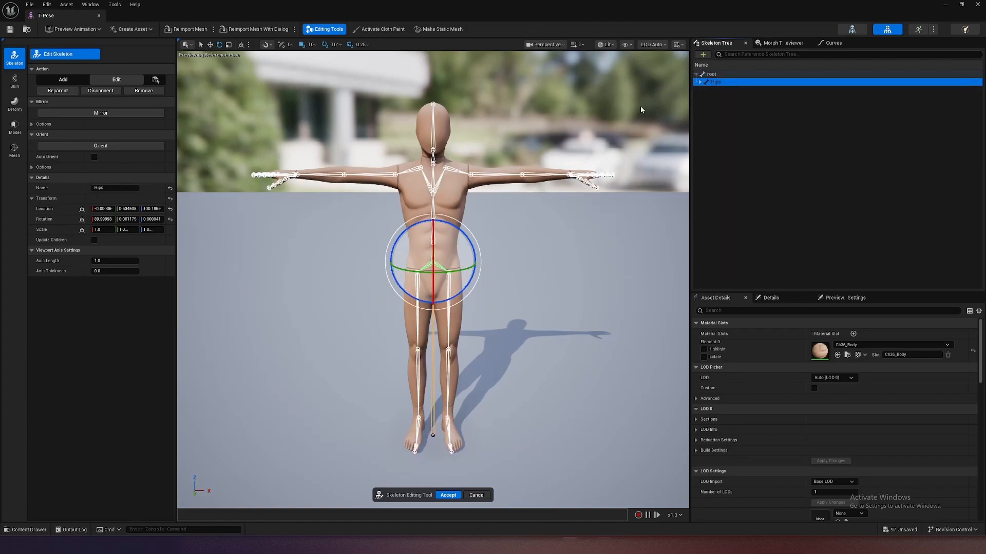
left_click(714, 74)
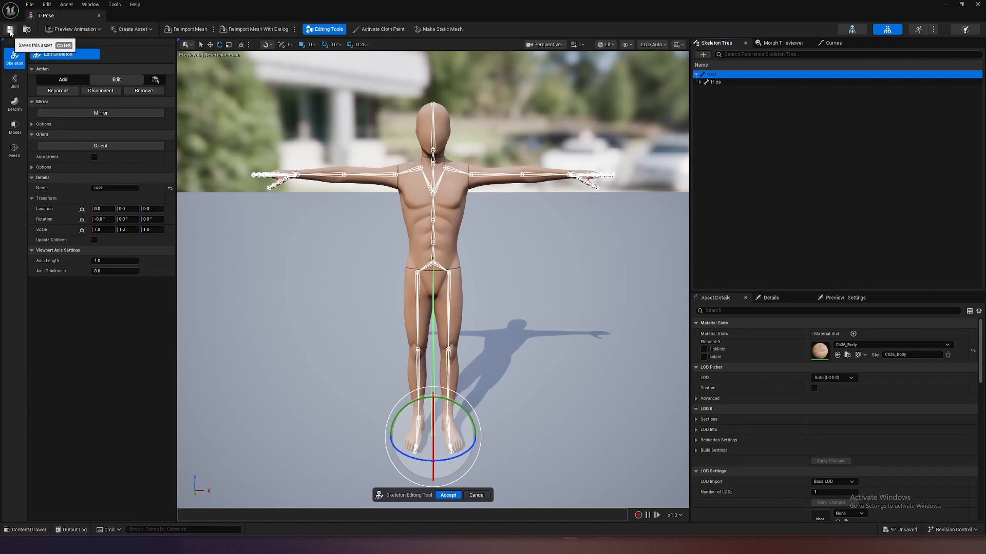
left_click(11, 31)
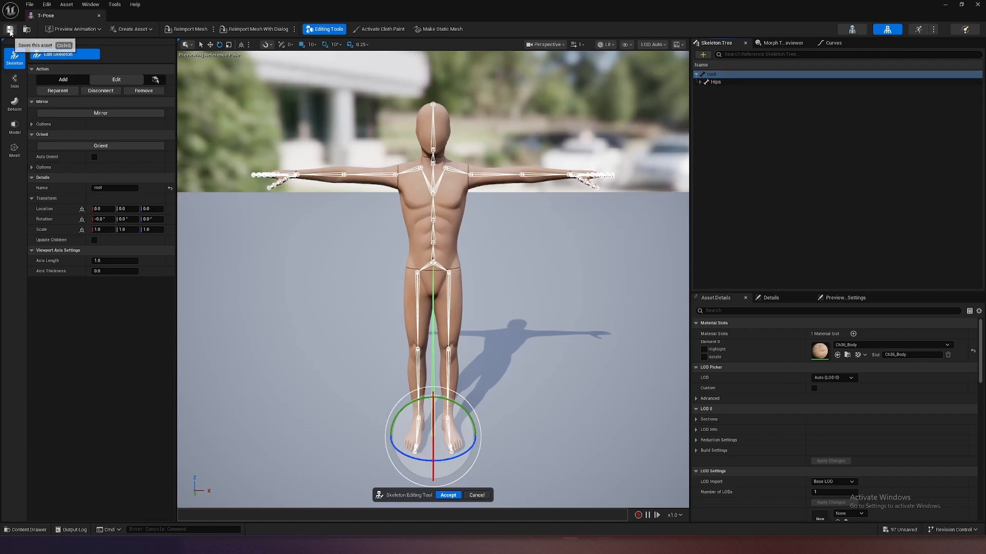
Close the T-Pose mesh editor and start retargeting animations from ABP_Unarmed in Characters/Mannequins/Anims/Unarmed
left_click(99, 17)
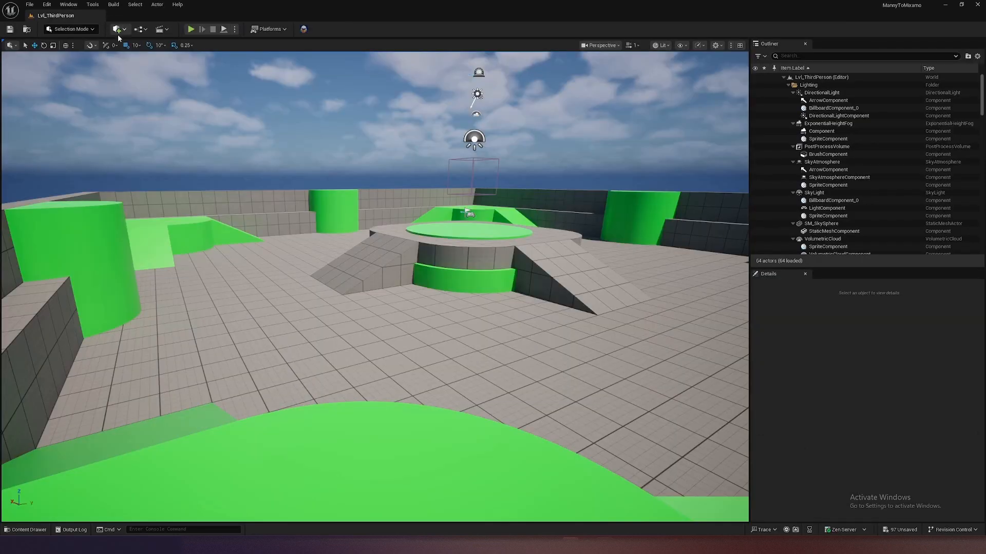
key("ctrl+space")
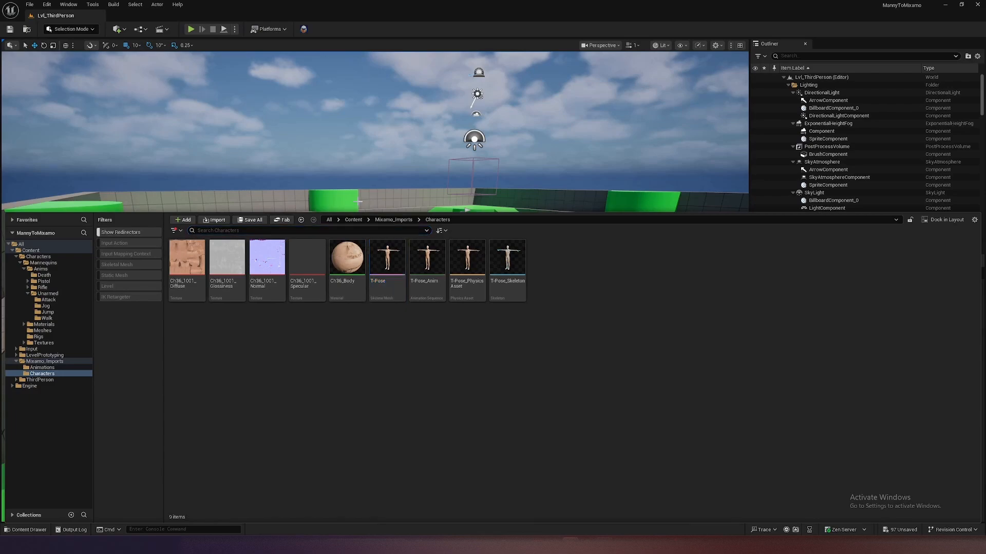
left_click(353, 220)
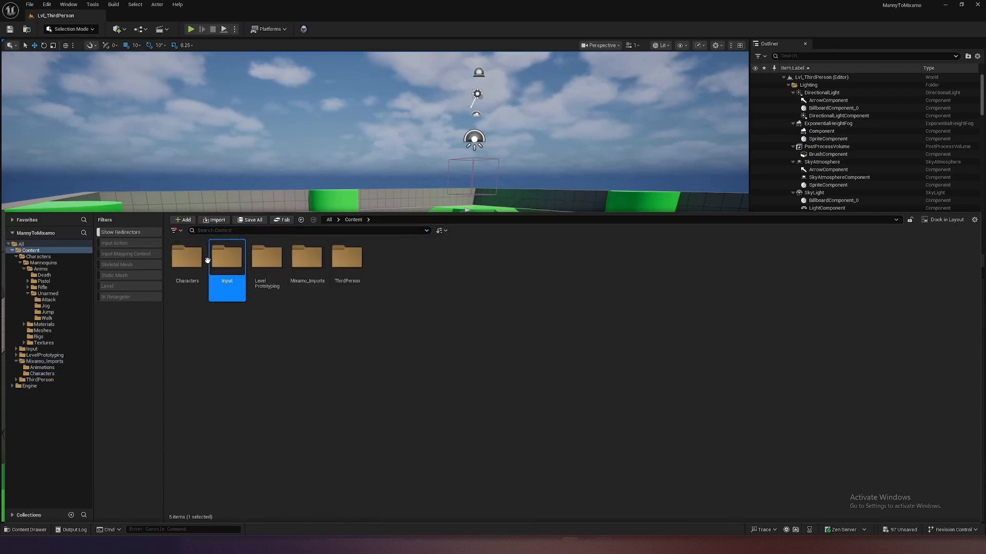
double_click(226, 258)
left_click(353, 220)
double_click(187, 257)
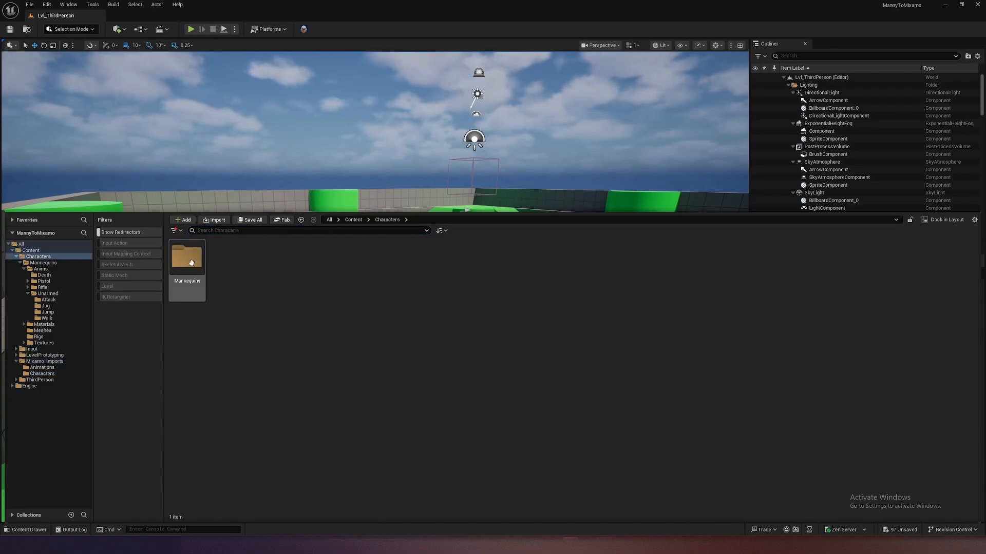
double_click(187, 257)
double_click(185, 262)
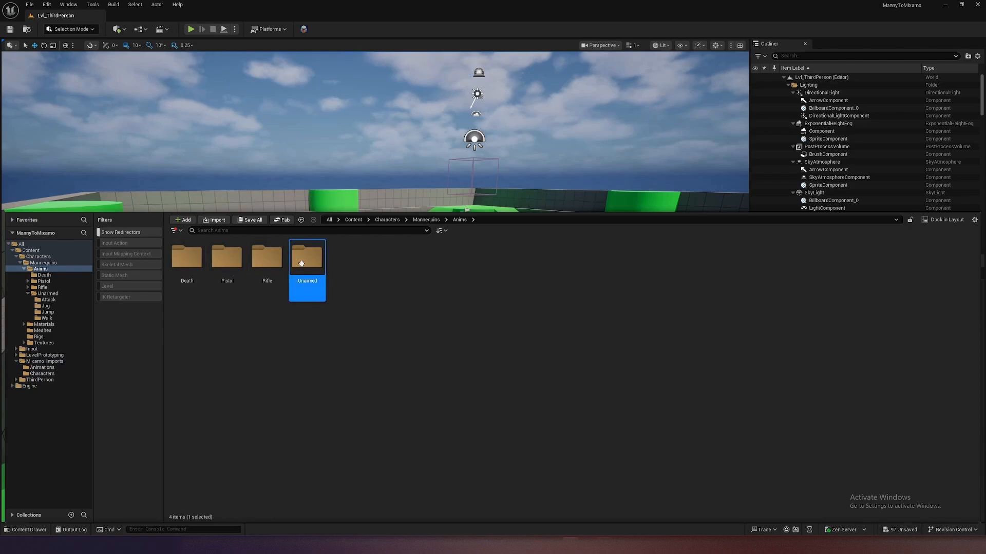
double_click(307, 257)
right_click(341, 262)
left_click(380, 296)
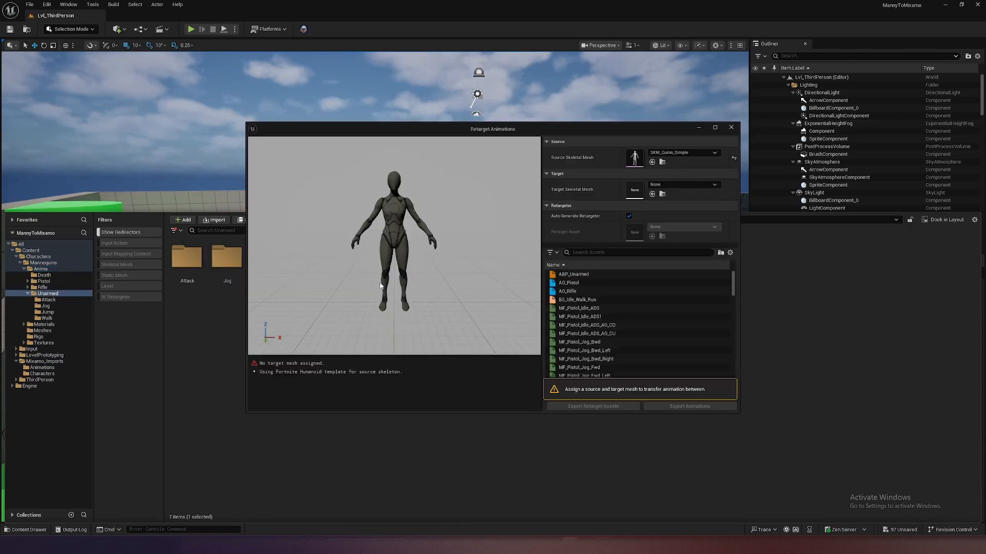
Set T-Pose as the target skeletal mesh and export the retarget assets to the Mixamo_Imports/Characters folder
left_click(681, 185)
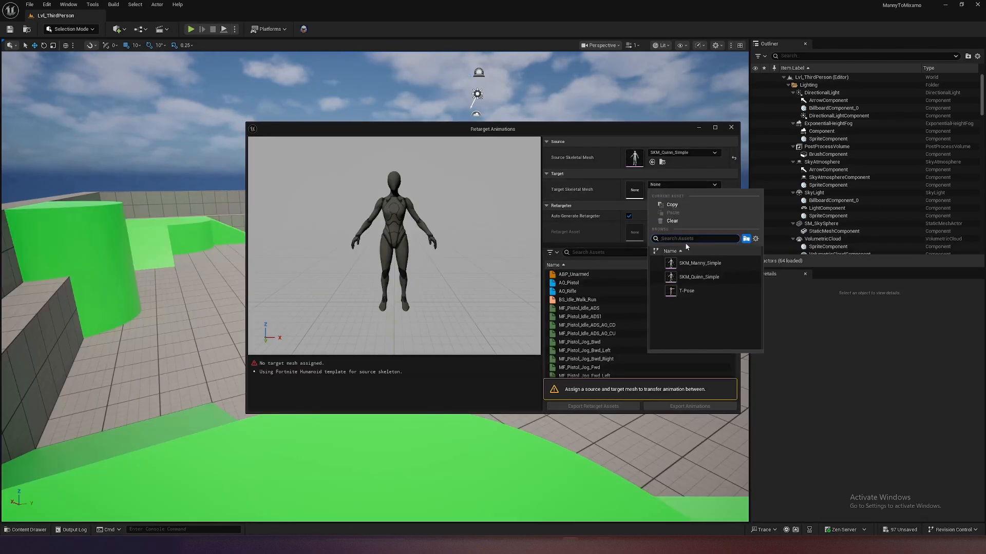
left_click(690, 291)
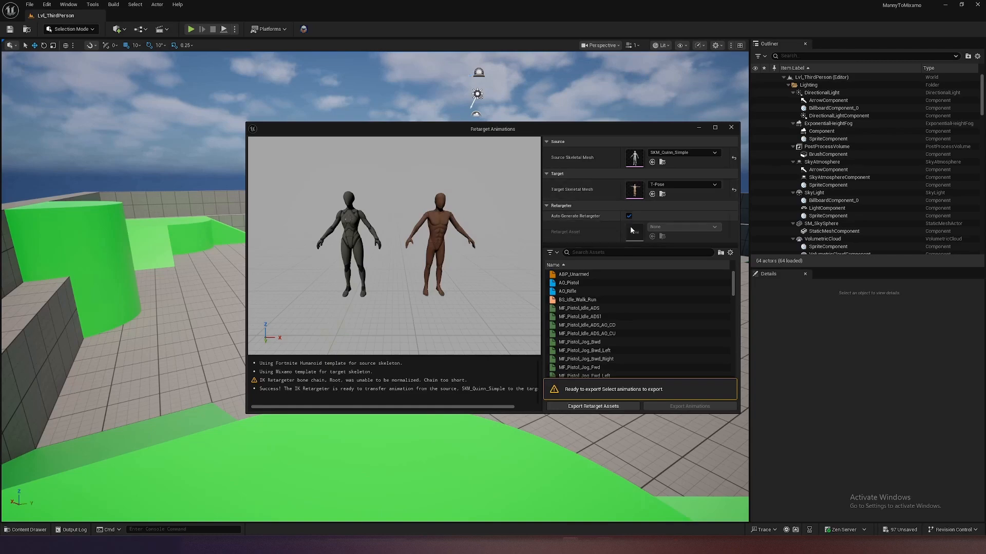
left_click(592, 407)
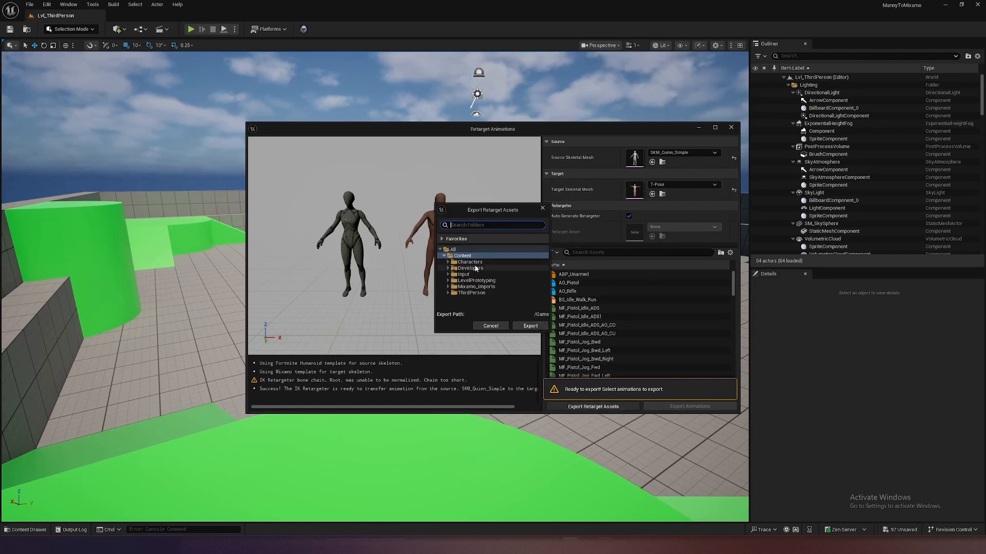
left_click(450, 288)
left_click(449, 287)
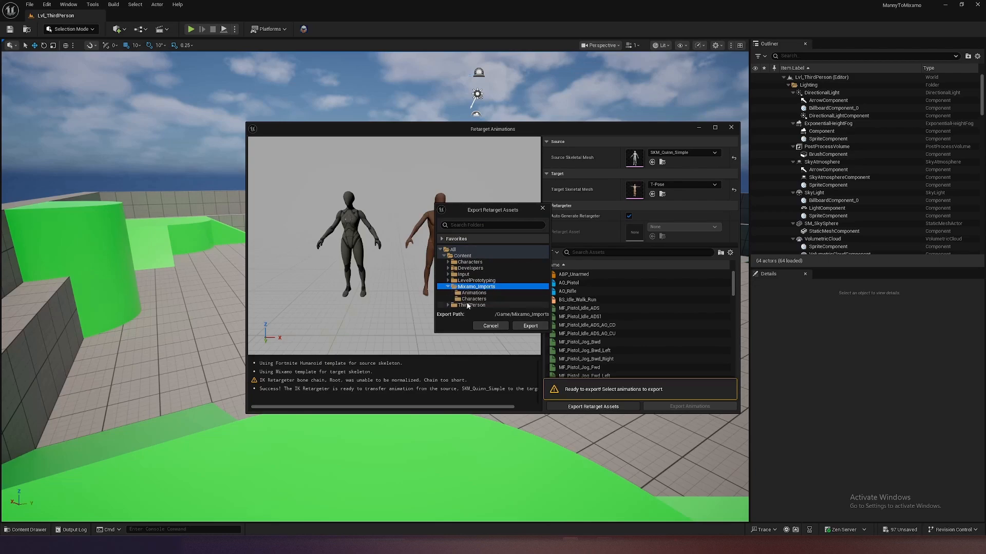
left_click(474, 299)
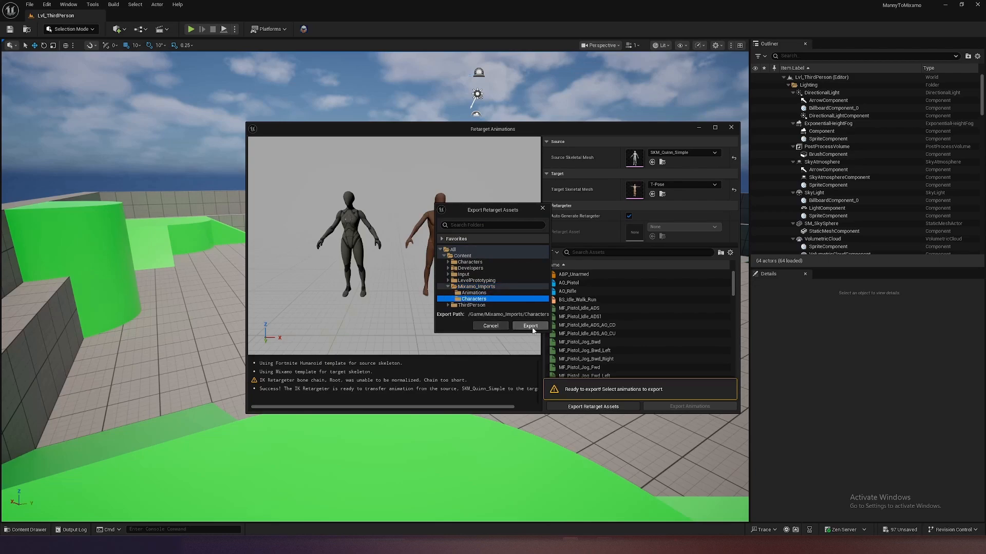
left_click(531, 328)
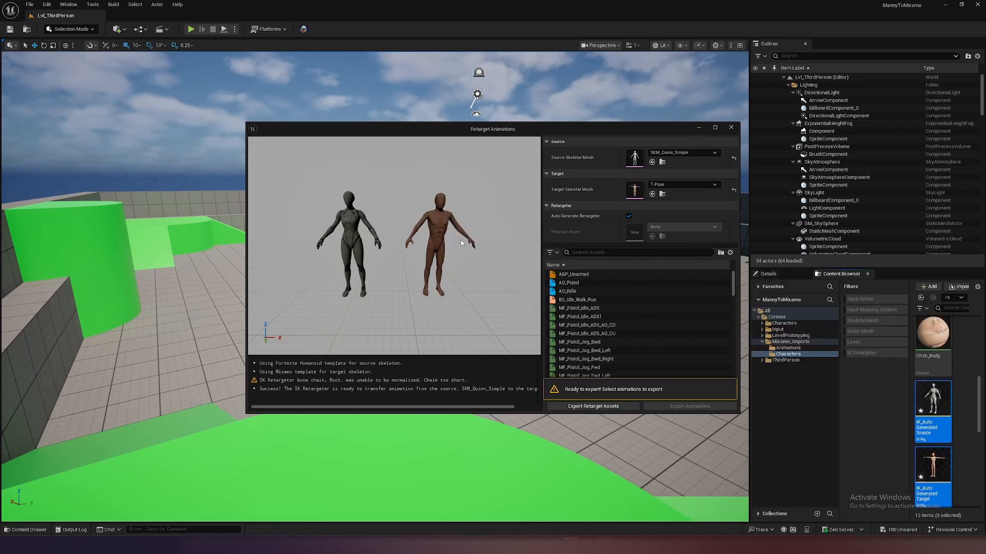
Minimize the retargeting window and open the RTG_AutoGenerated retargeter from Mixamo_Imports/Characters
left_click(699, 129)
left_click(301, 358)
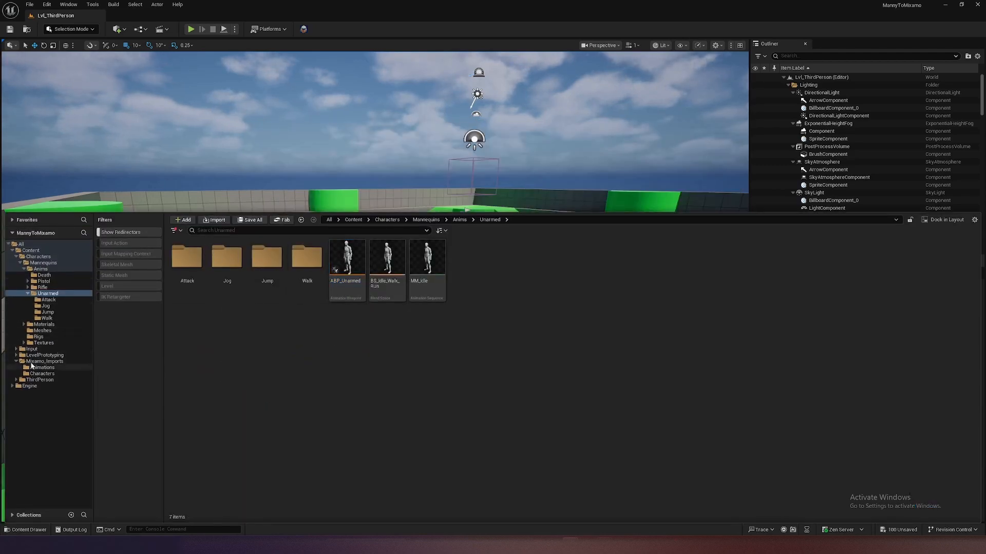
left_click(45, 361)
double_click(227, 257)
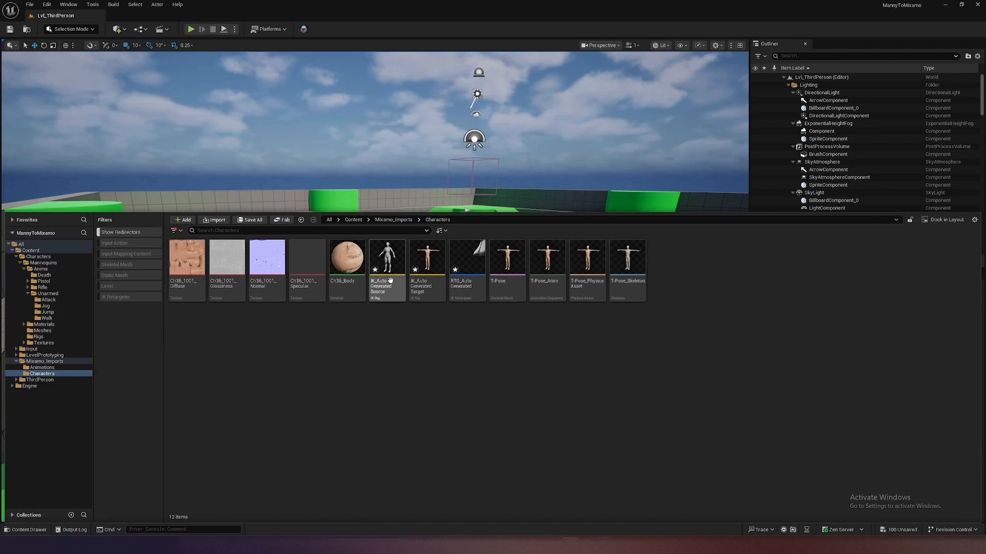
left_click(462, 276)
left_click(388, 290)
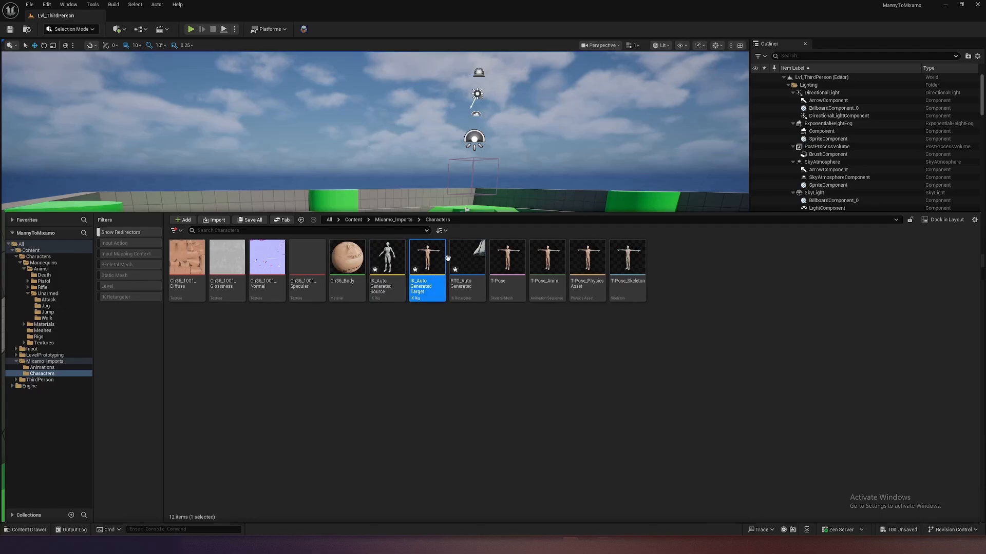
left_click(470, 286)
double_click(470, 286)
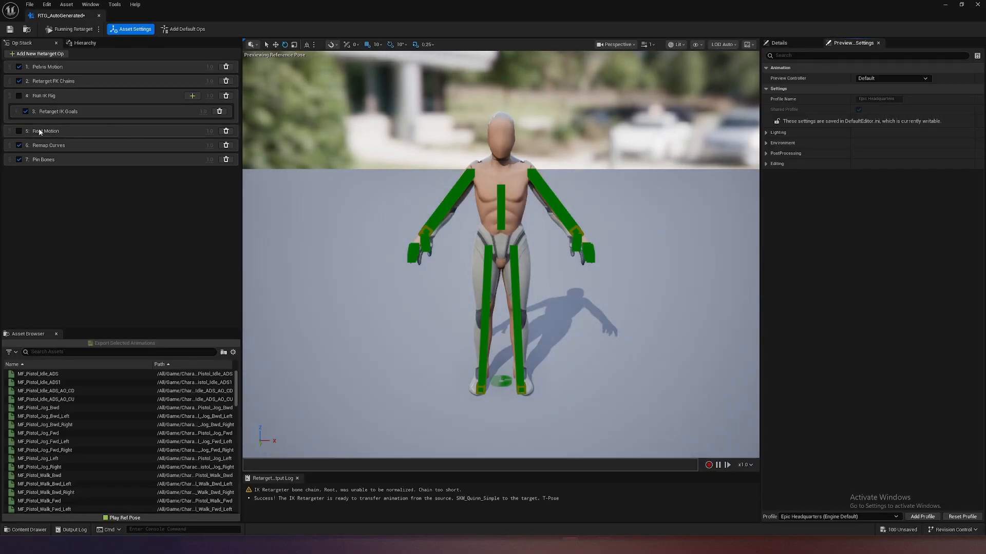
Enable the Root Motion op in the retargeter's op stack and show its details
left_click(37, 131)
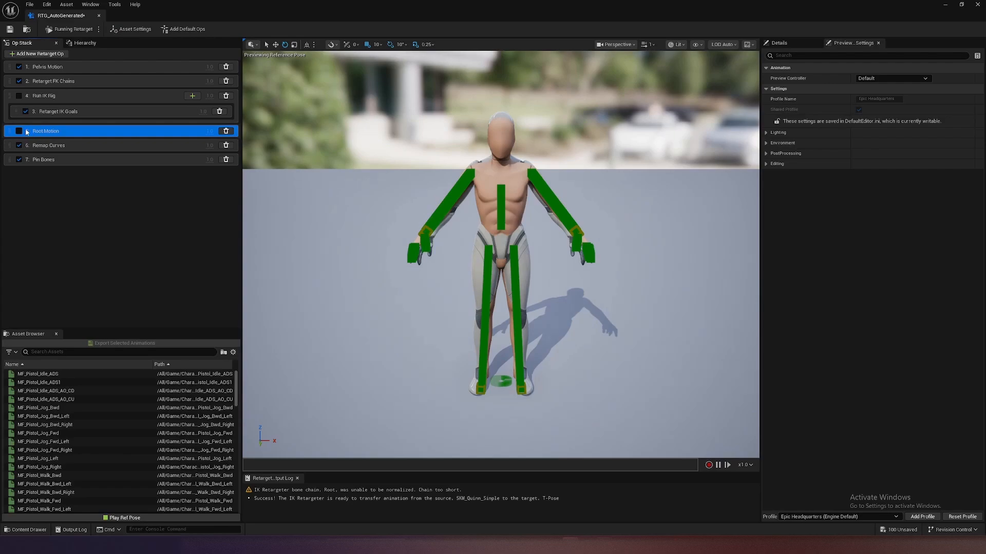
left_click(19, 131)
left_click(75, 154)
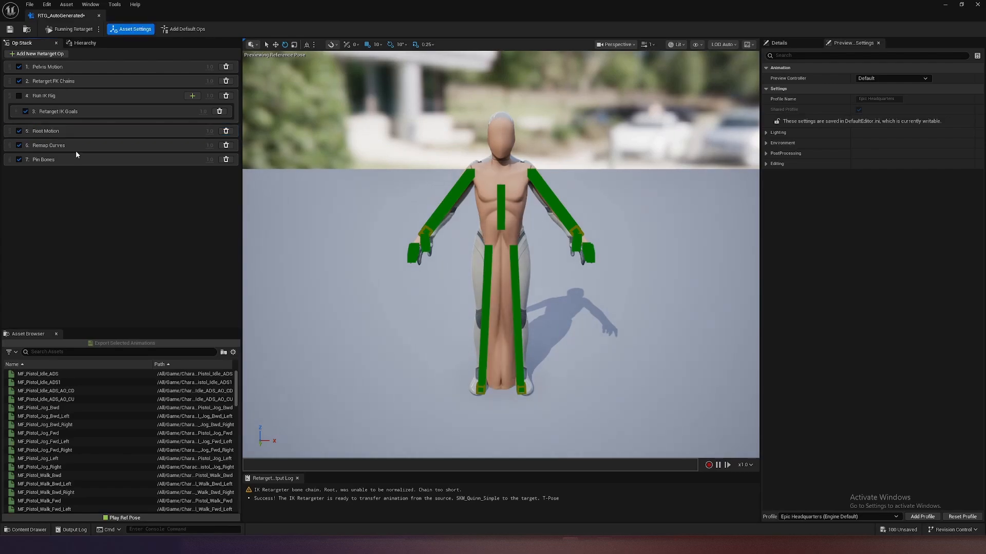
left_click(52, 133)
left_click(796, 42)
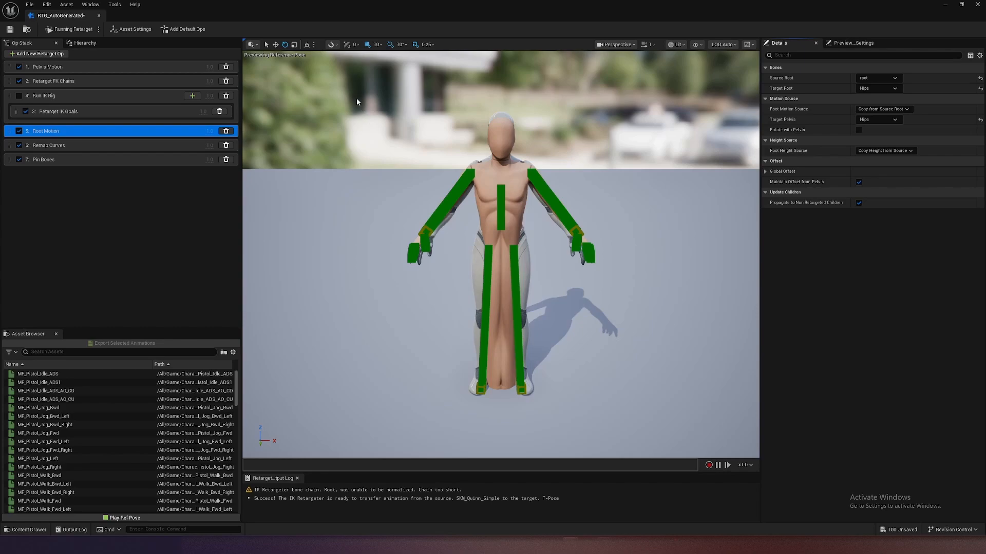
Check the Root Motion op's available Target Root bones for a root bone above Hips
left_click(868, 90)
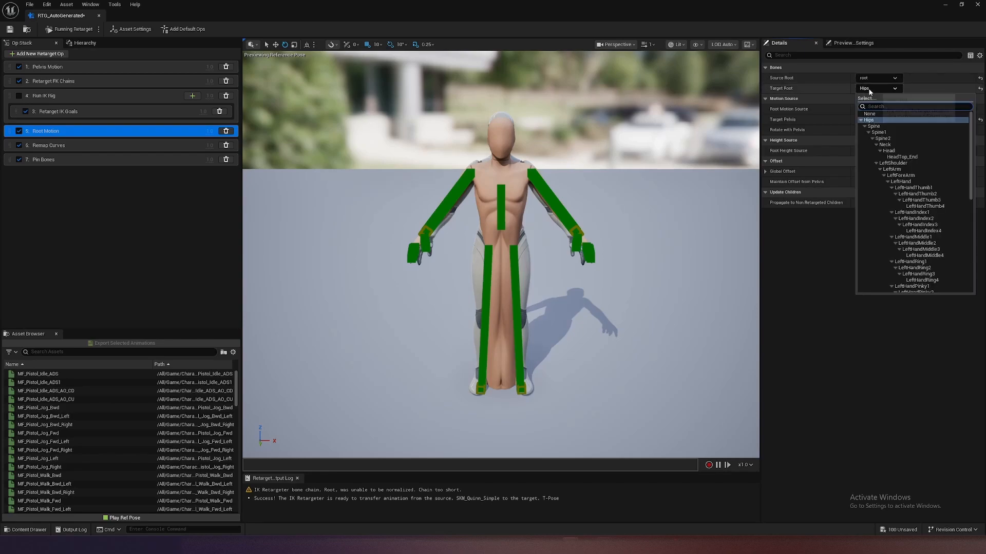
scroll(879, 144, "down", 10)
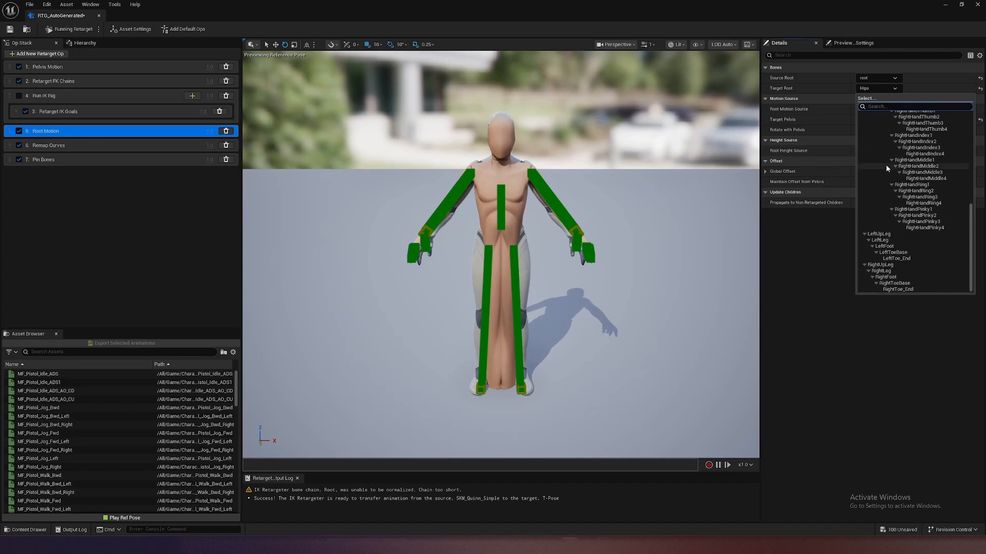
scroll(905, 242, "up", 10)
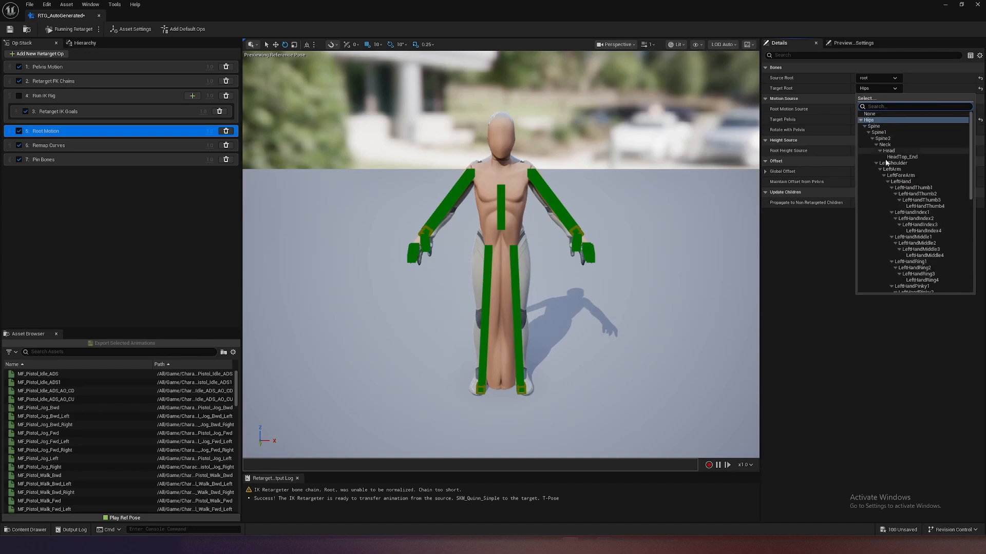
left_click(860, 120)
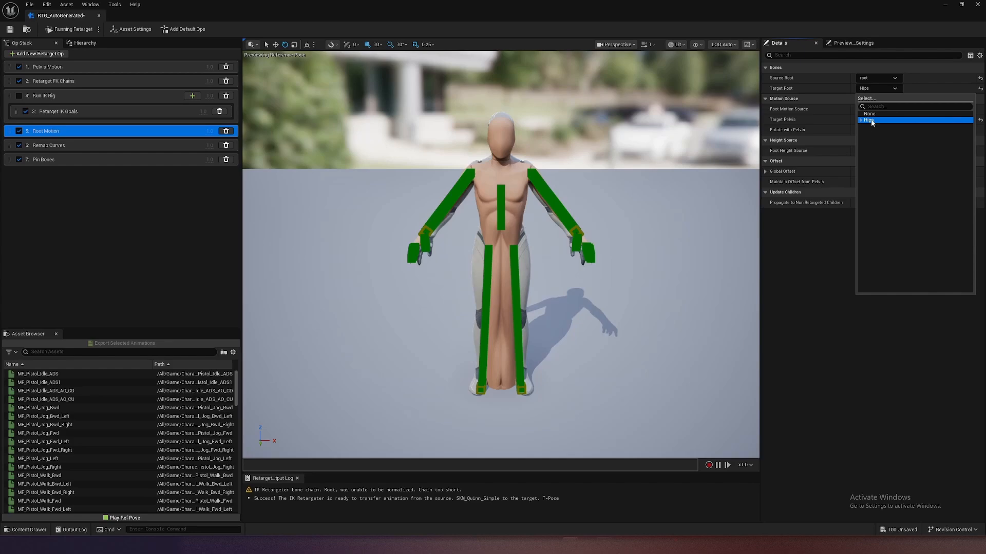
left_click(861, 121)
left_click(795, 247)
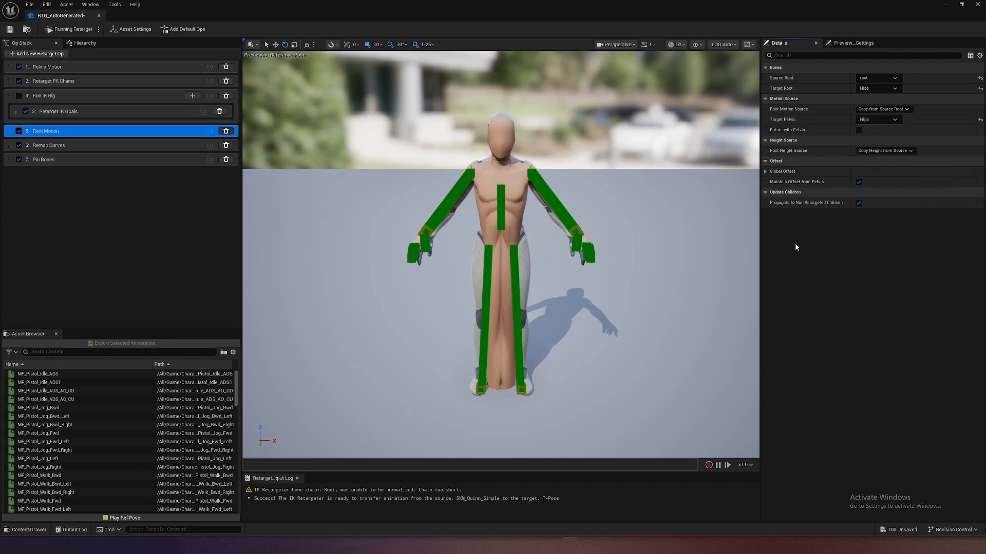
Inspect the bone hierarchy of T-Pose_Skeleton and of the T-Pose skeletal mesh for the root bone
key("ctrl+space")
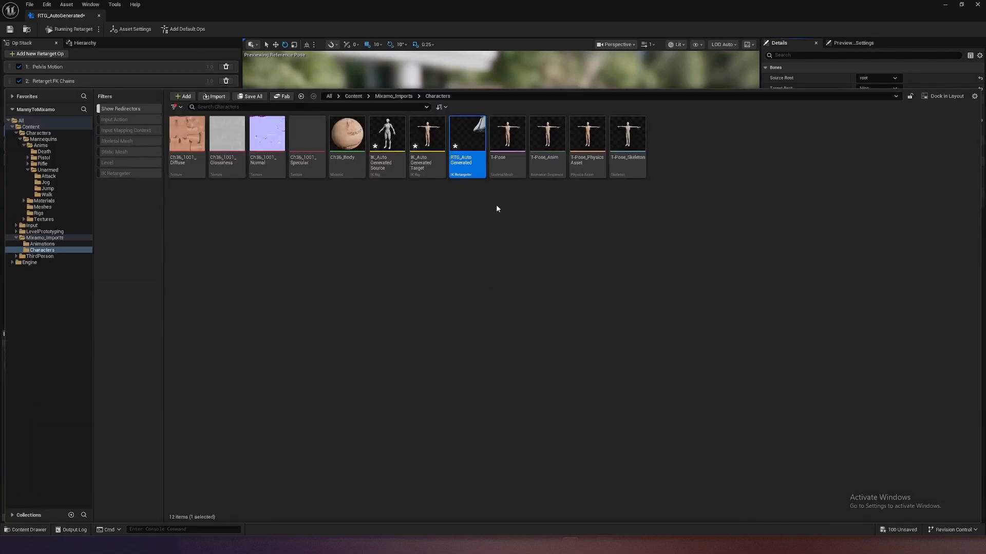
double_click(627, 141)
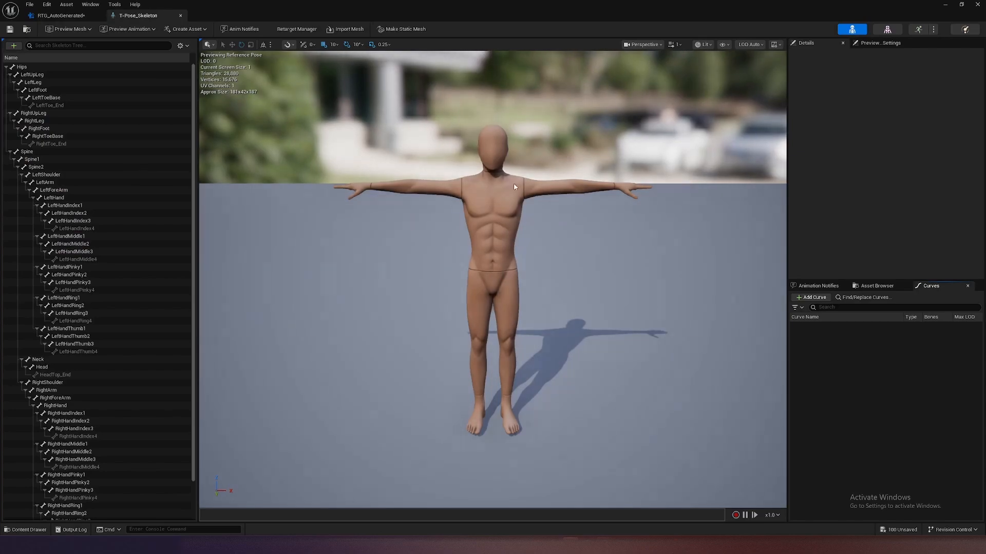
left_click(179, 18)
key("ctrl+space")
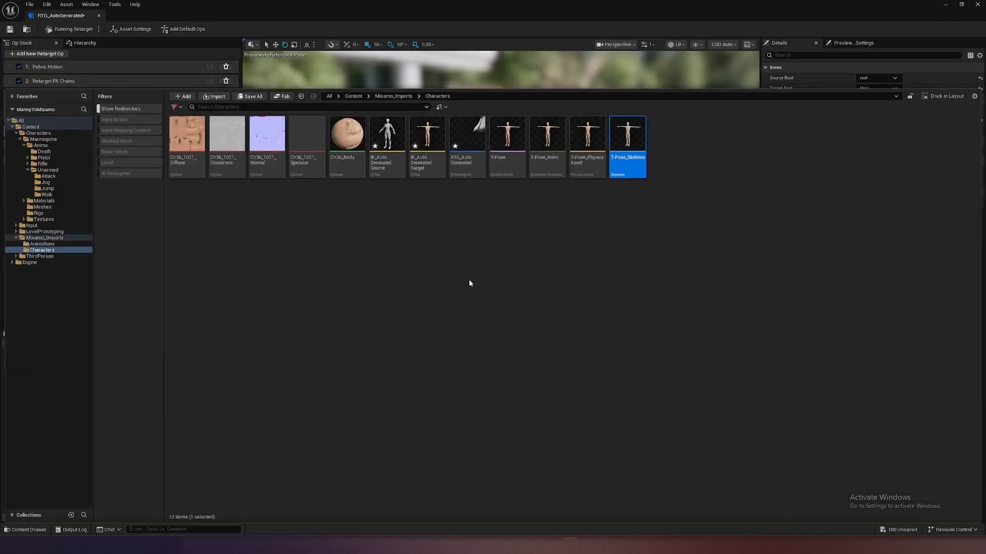
double_click(506, 154)
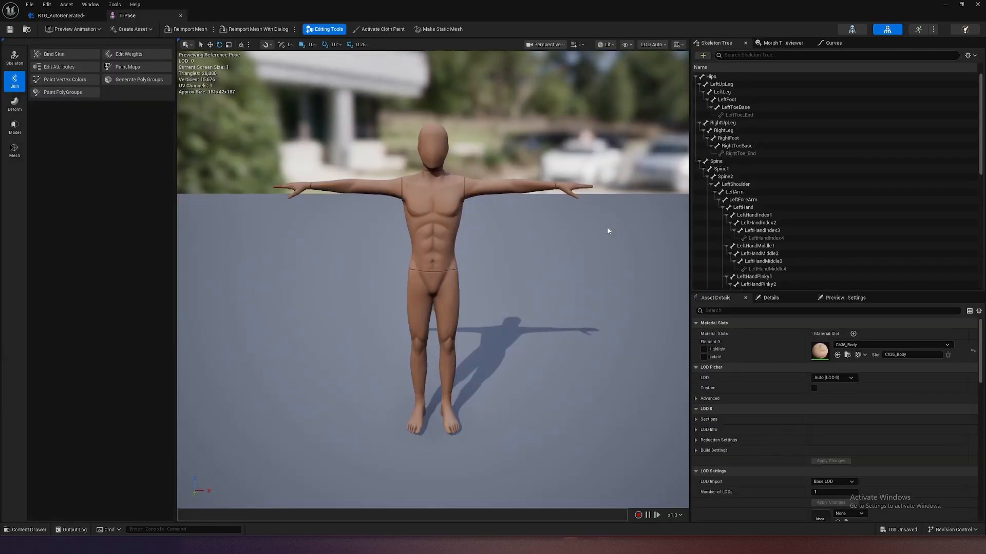
left_click(696, 76)
left_click(706, 77)
left_click(701, 82)
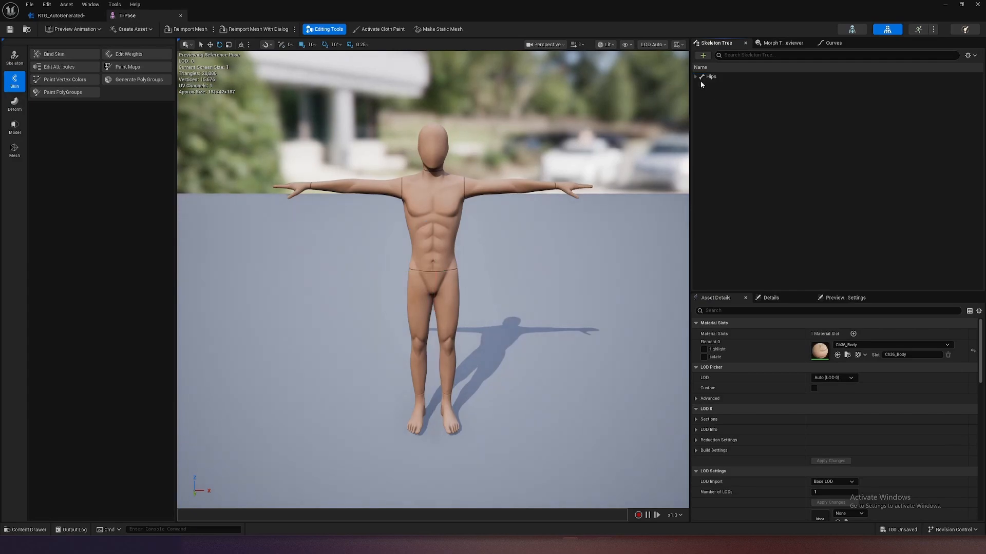
Start Edit Skeleton on the T-Pose mesh and add a top-level bone named root
left_click(14, 58)
left_click(64, 54)
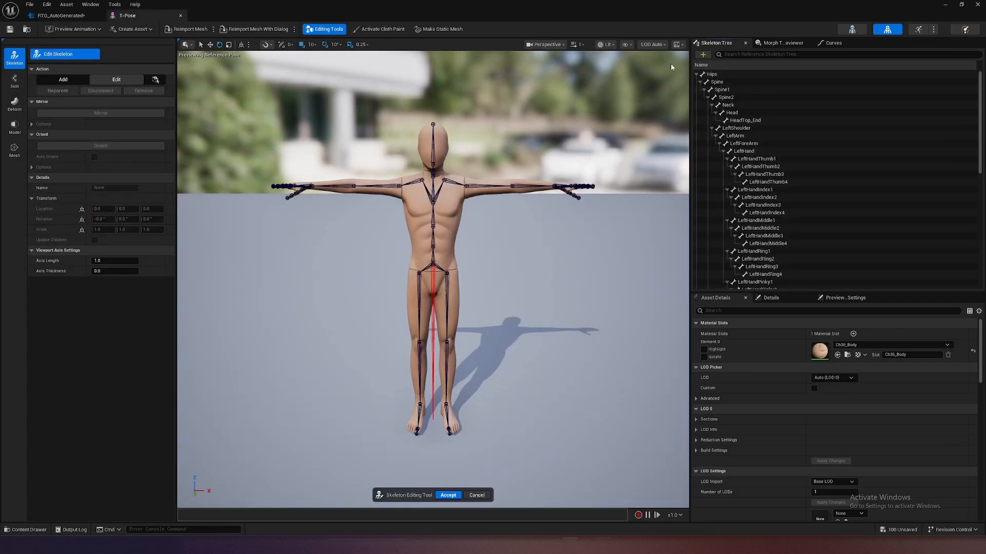
left_click(696, 75)
left_click(702, 54)
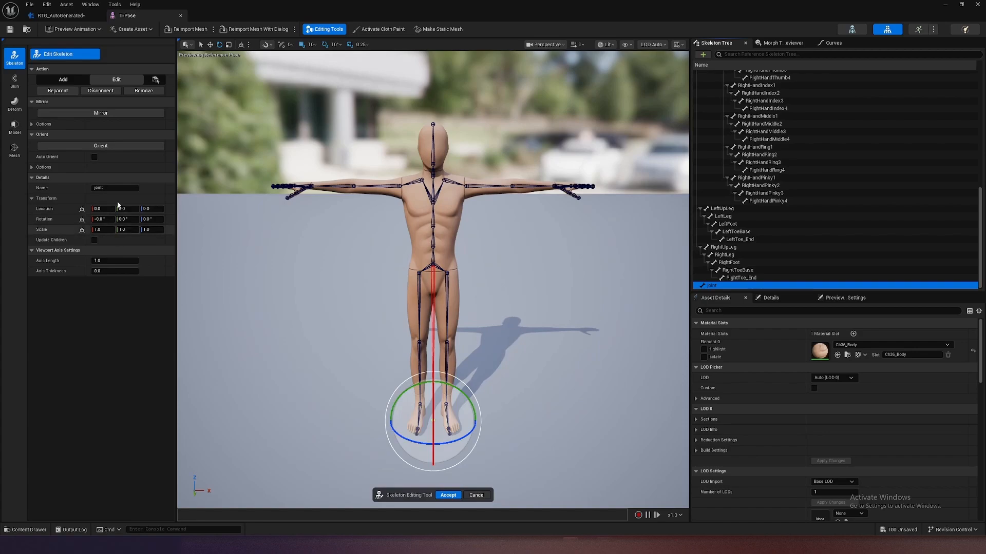
left_click(116, 187)
type("root")
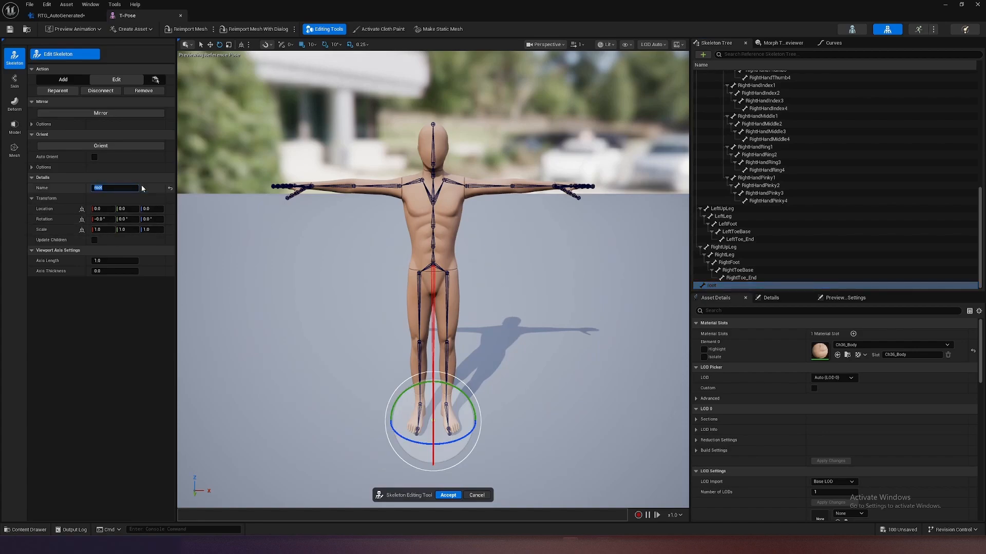
key("Return")
Parent the Hips bone under the root bone and collapse the hierarchy
scroll(756, 141, "up", 5)
scroll(756, 141, "up", 5)
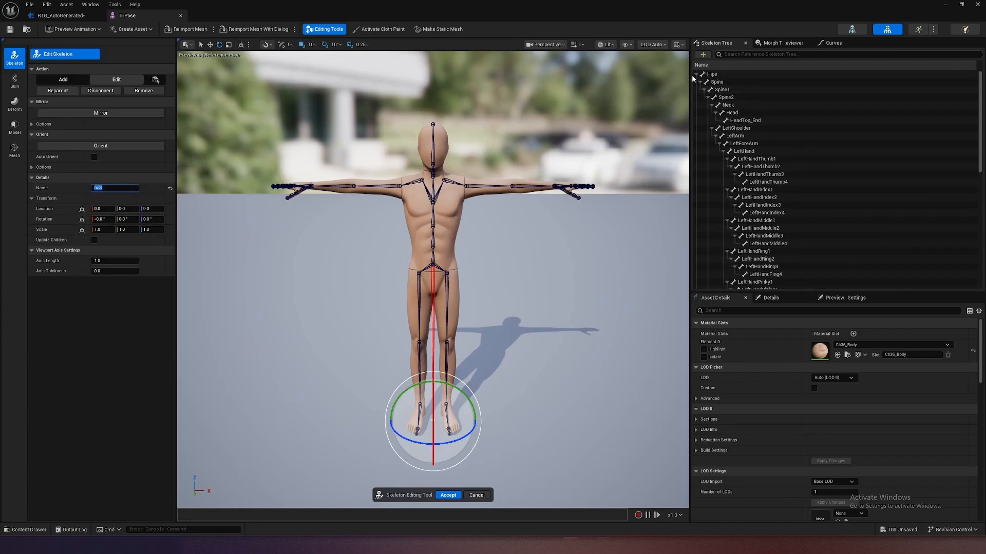
left_click(696, 74)
left_click(712, 118)
left_click_drag(711, 74, 717, 82)
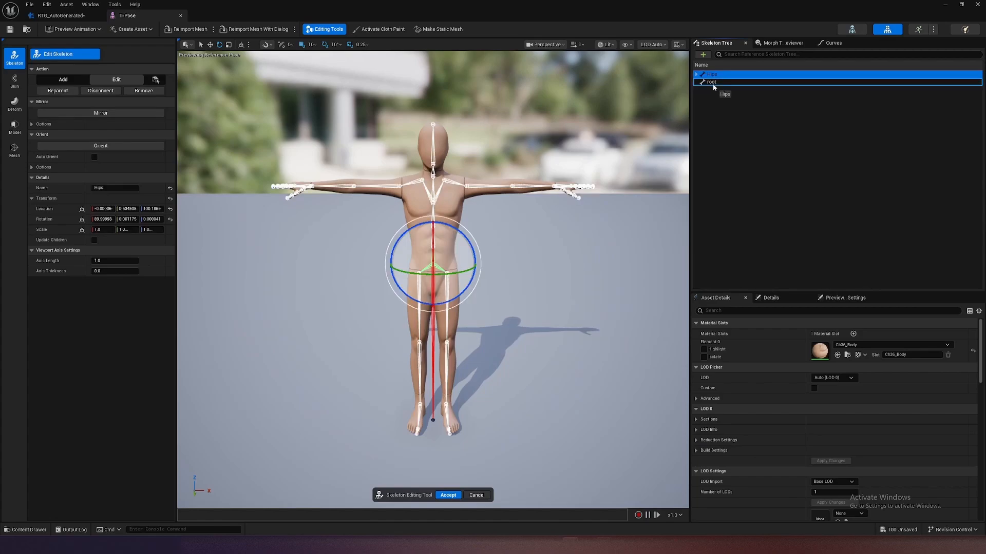
left_click(696, 75)
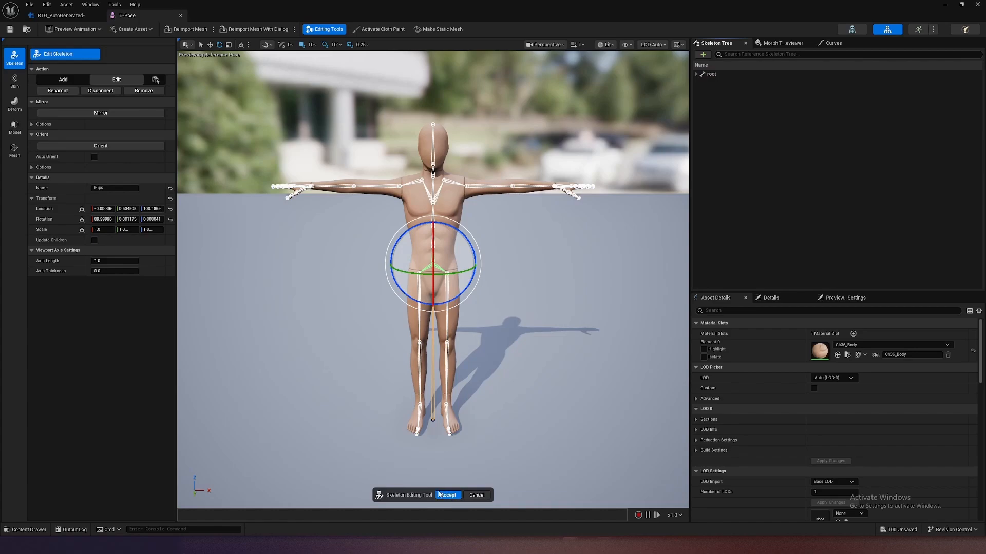
Accept the skeleton edits, commit them with merge type New, and save the skeleton as T-Pose_Skeleton_root in Mixamo_Imports/Characters
left_click(441, 495)
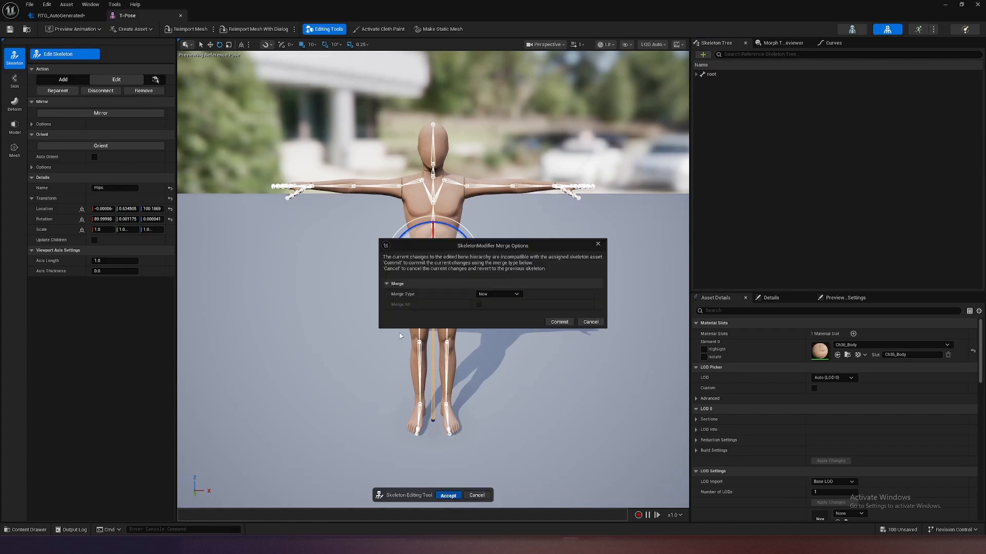
left_click(500, 295)
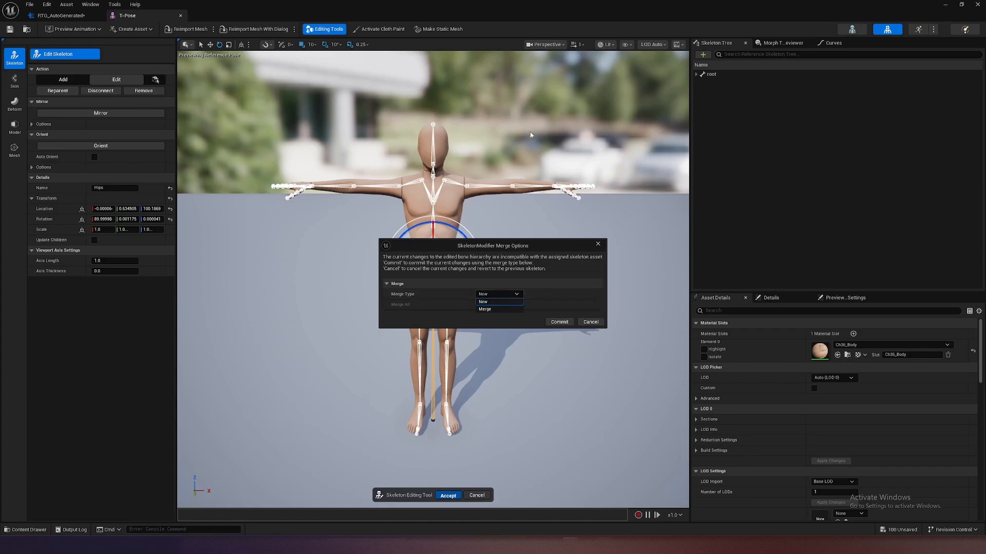
left_click(485, 302)
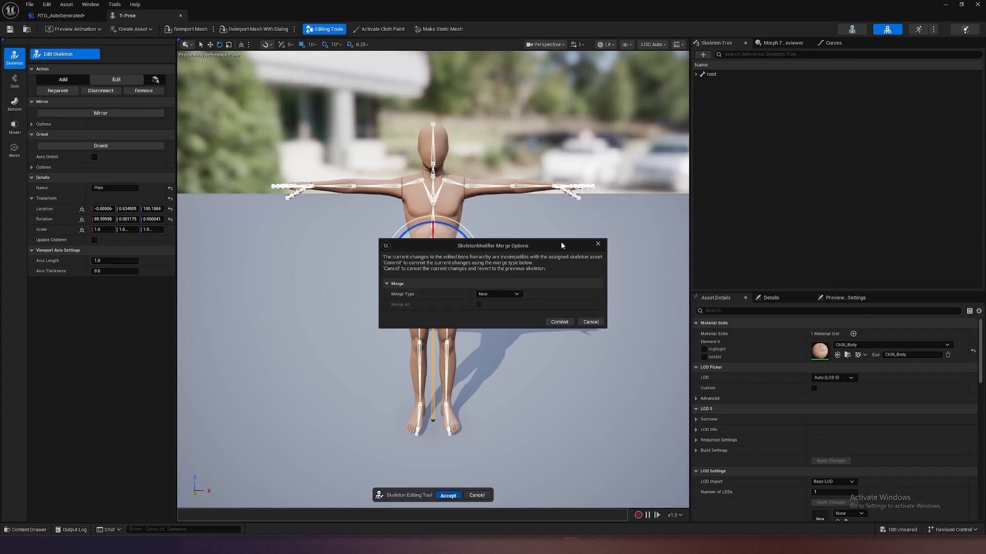
left_click(497, 294)
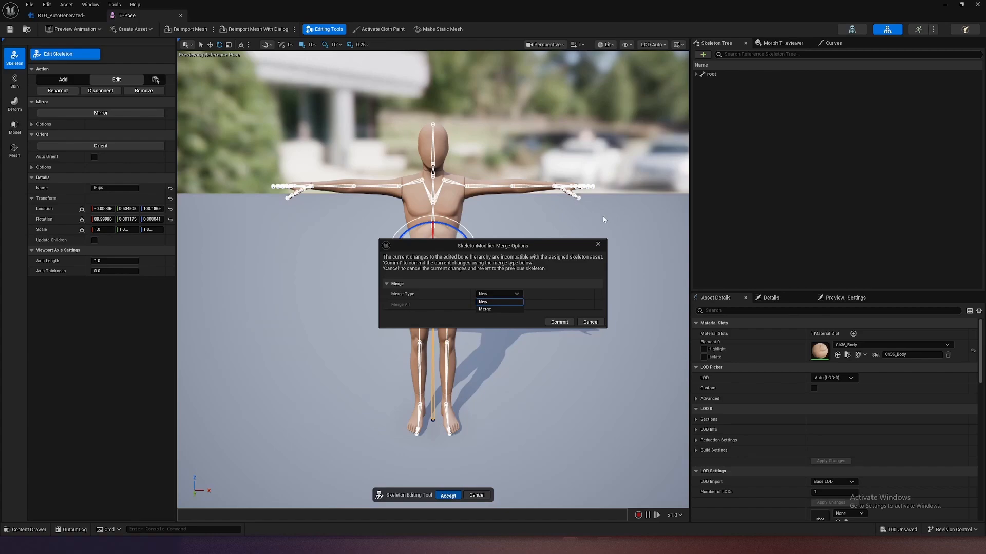
left_click(494, 303)
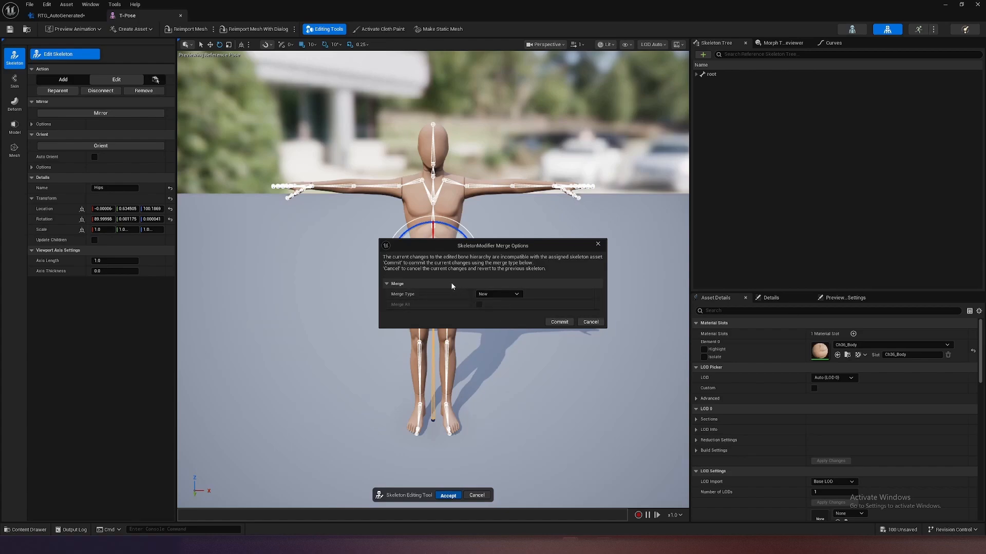
left_click(559, 322)
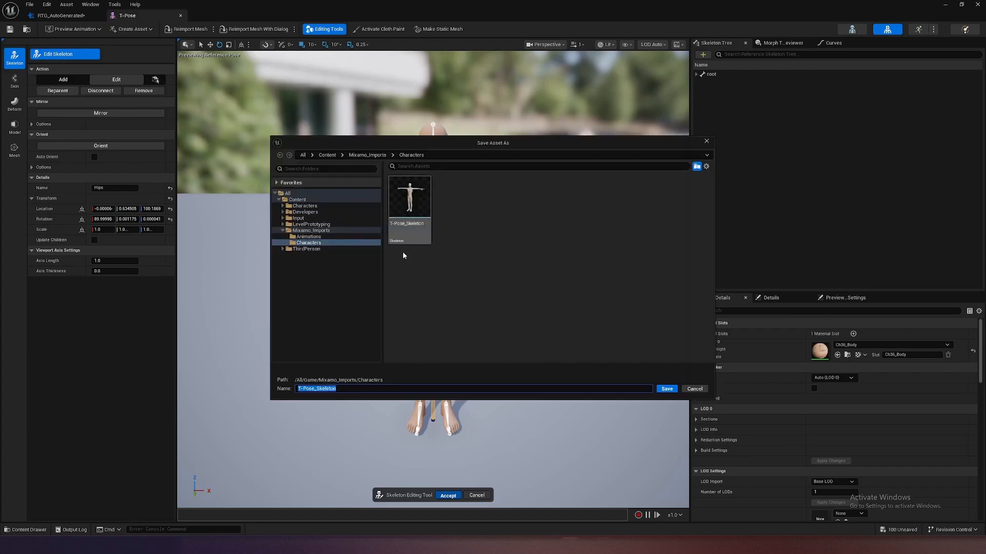
left_click(343, 391)
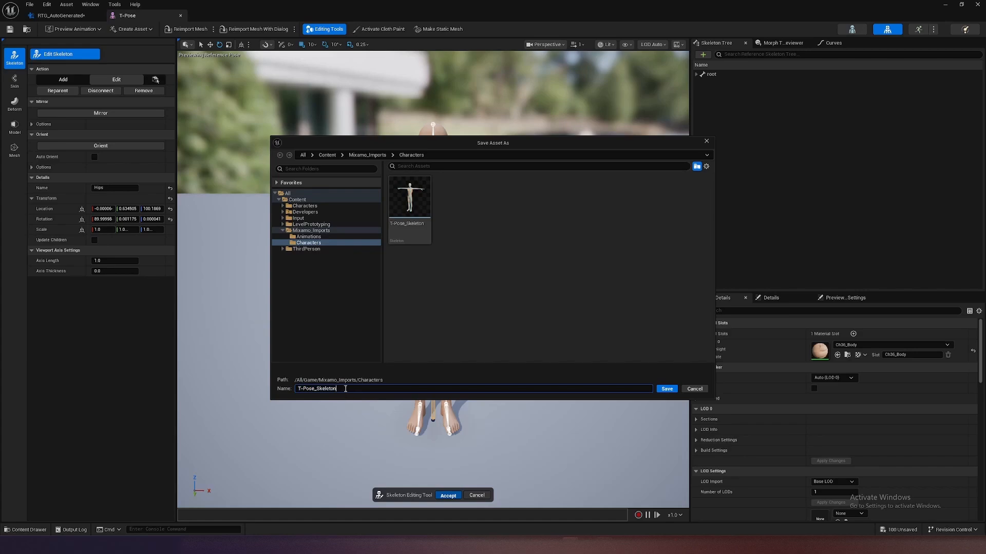
type("_root")
key("Return")
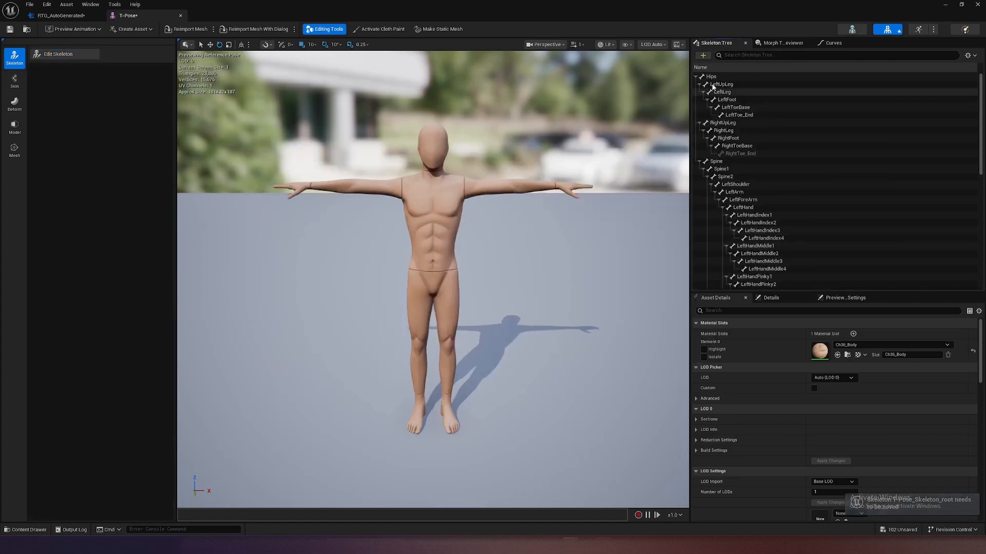
Collapse the Hips bone in the skeleton tree, save the T-Pose mesh and close its editor
left_click(695, 76)
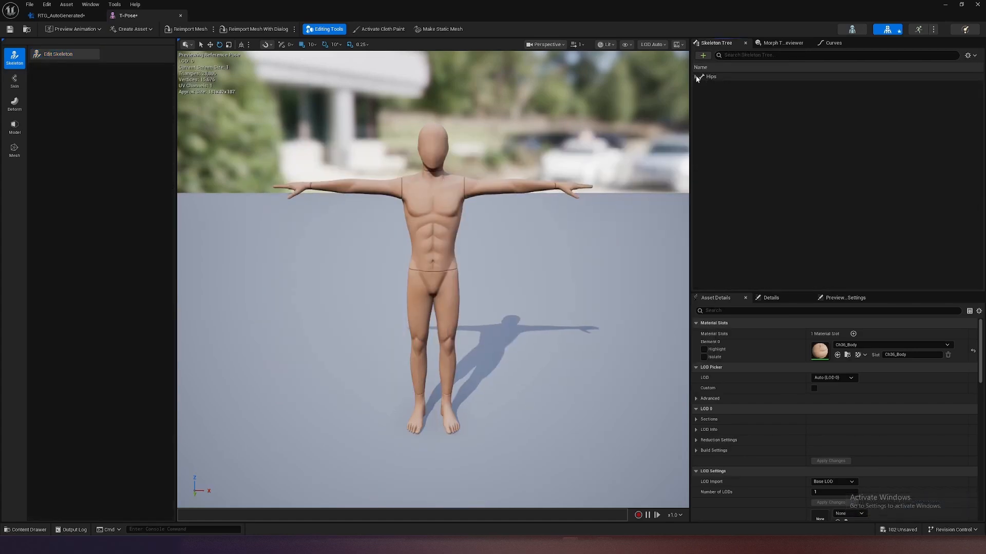
left_click(11, 29)
left_click(180, 16)
Open T-Pose_Skeleton_root, check its hierarchy for a root bone above Hips, and close it
key("ctrl+space")
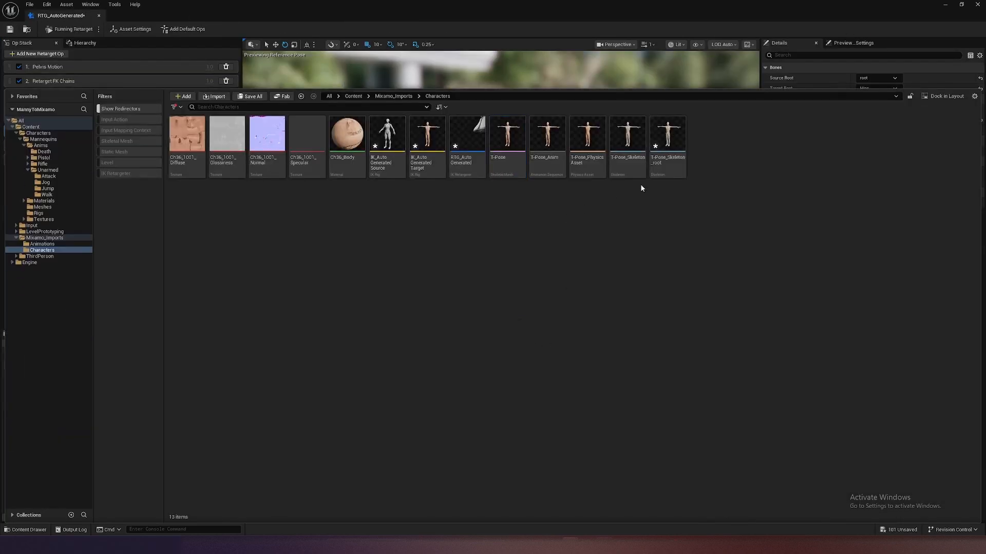
double_click(668, 134)
left_click(50, 66)
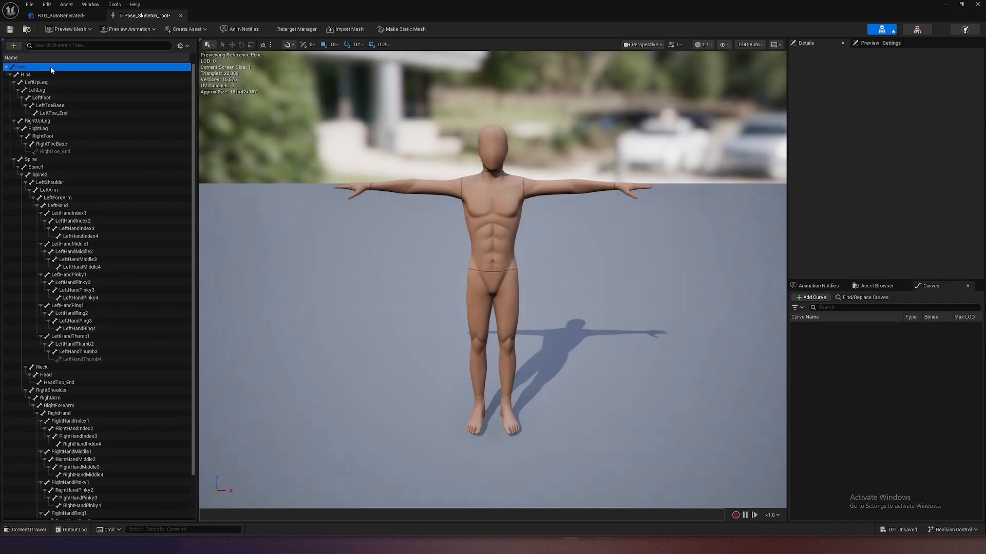
left_click(180, 16)
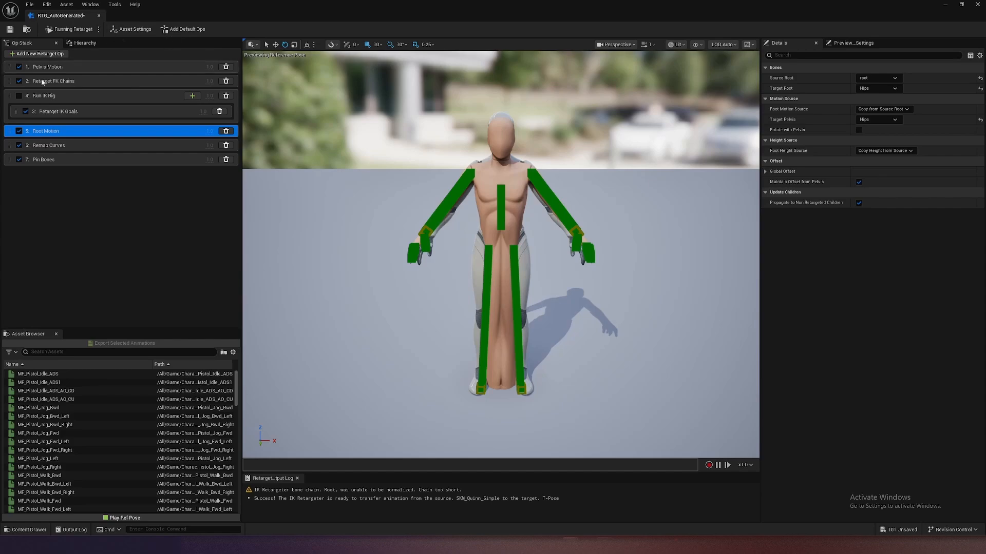
Compare the source and target bone hierarchies in the RTG_AutoGenerated retargeter
left_click(86, 43)
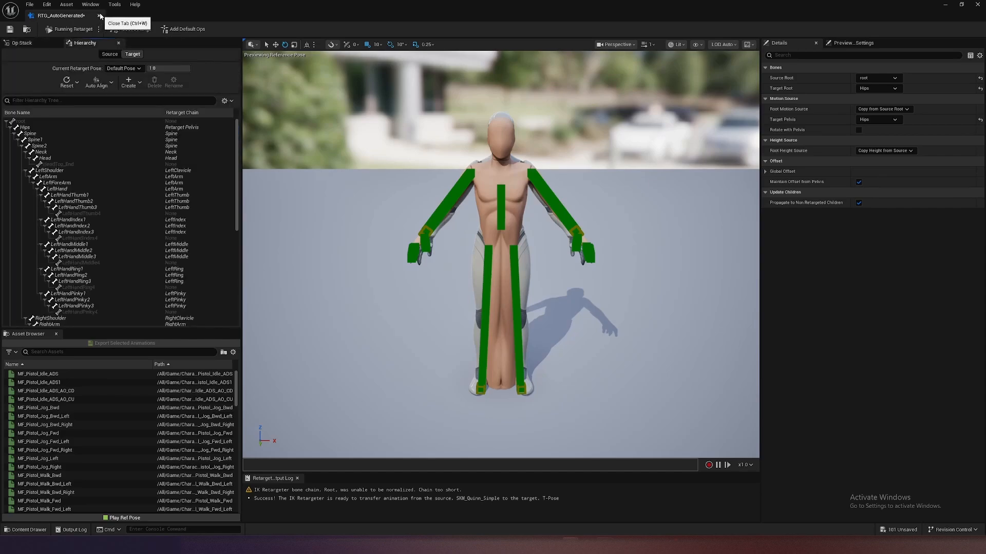
left_click(853, 42)
left_click(805, 45)
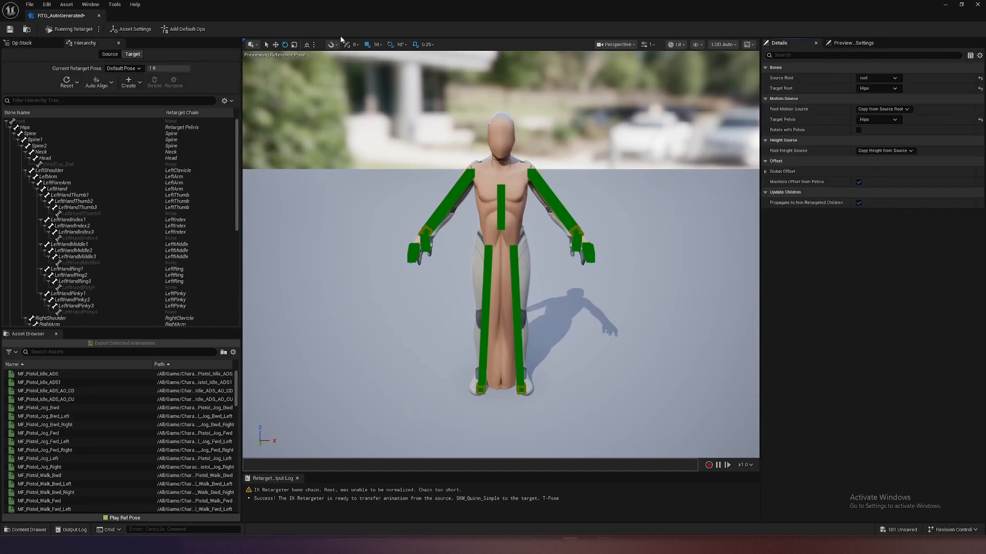
left_click(108, 54)
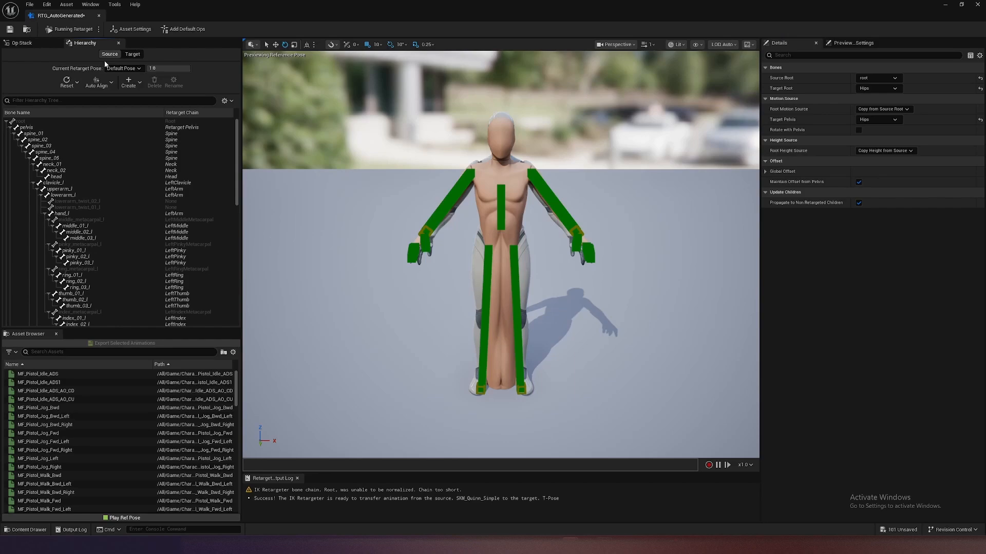
left_click(139, 54)
Close the retargeter and force-delete the IK_AutoGeneratedSource, IK_AutoGeneratedTarget and RTG_AutoGenerated assets
left_click(99, 16)
key("ctrl+space")
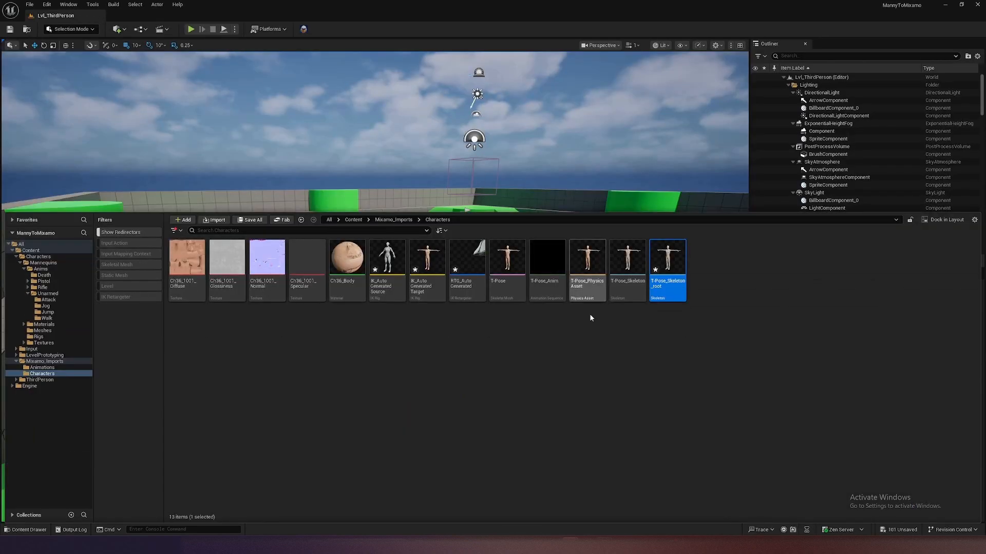
left_click_drag(460, 359, 382, 288)
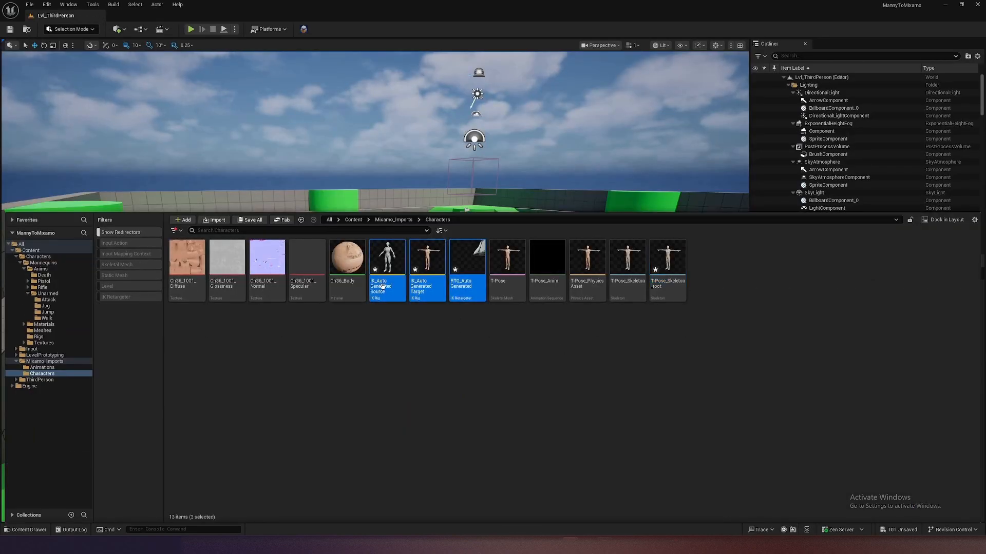
key("Delete")
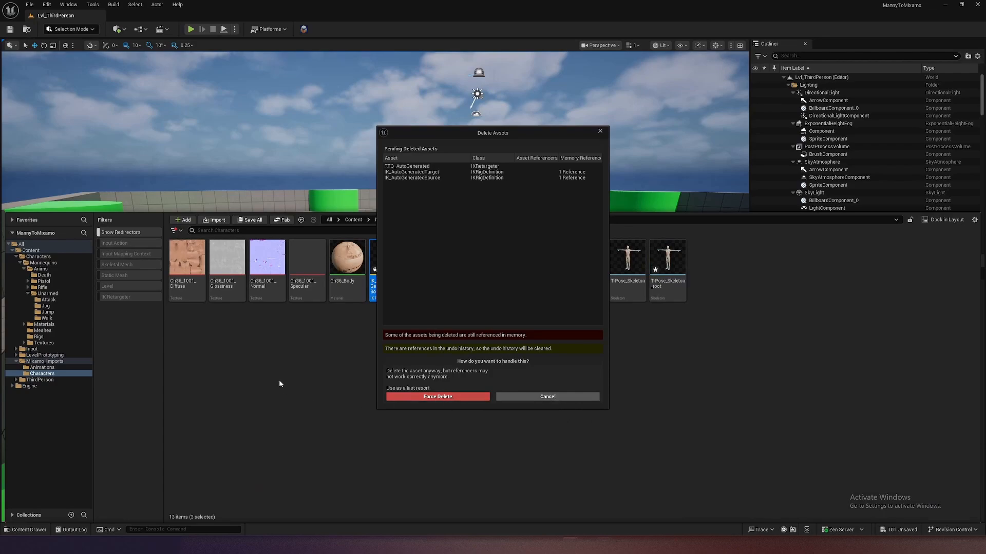
left_click(441, 396)
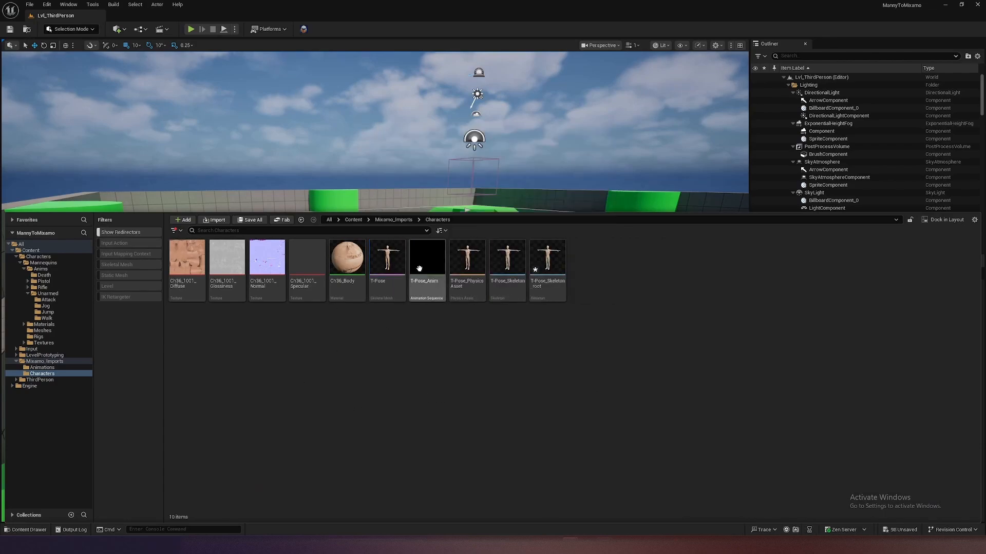
Start Retarget Animations on the animation blueprint in Mannequins/Anims/Unarmed, with T-Pose as the target skeletal mesh
left_click(38, 257)
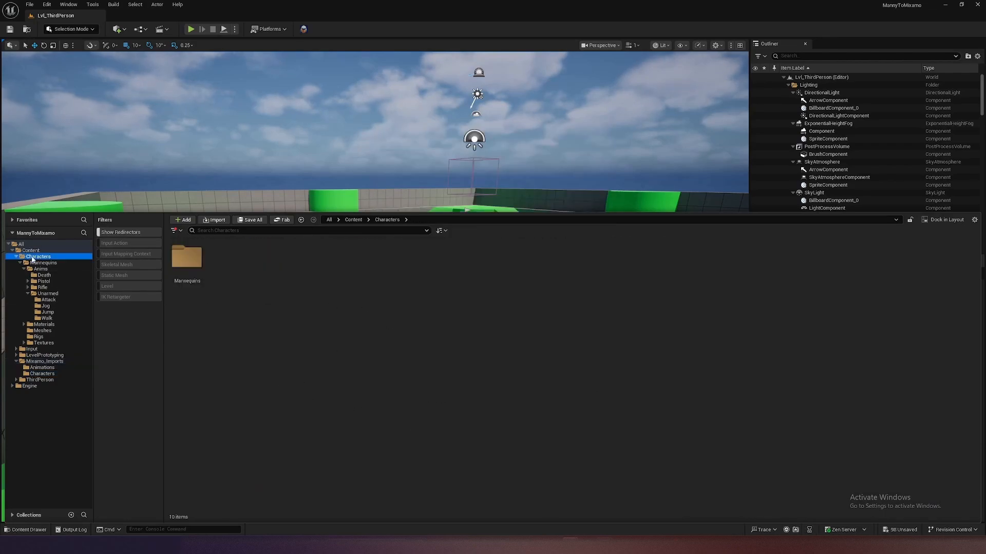
left_click(41, 263)
double_click(186, 259)
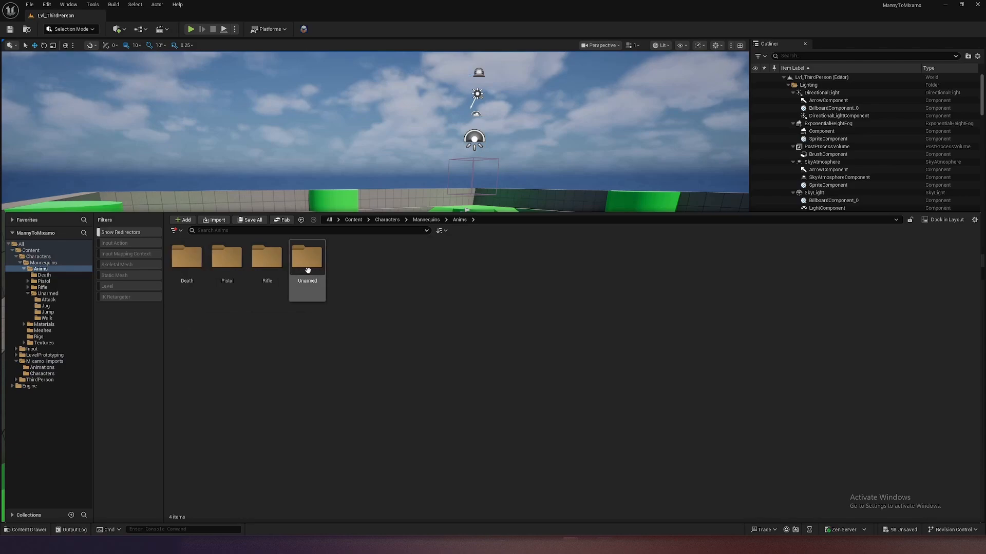
double_click(307, 258)
right_click(347, 265)
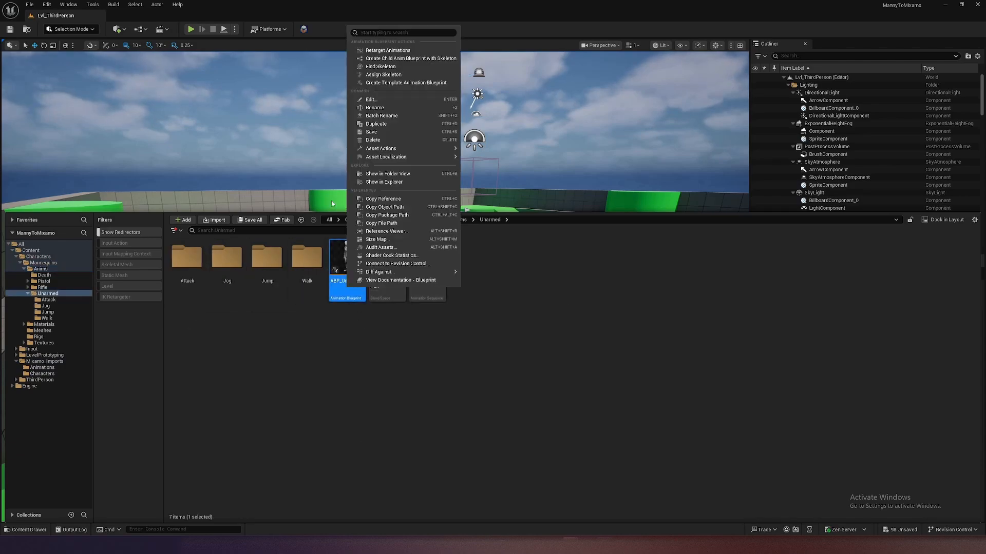
left_click(378, 52)
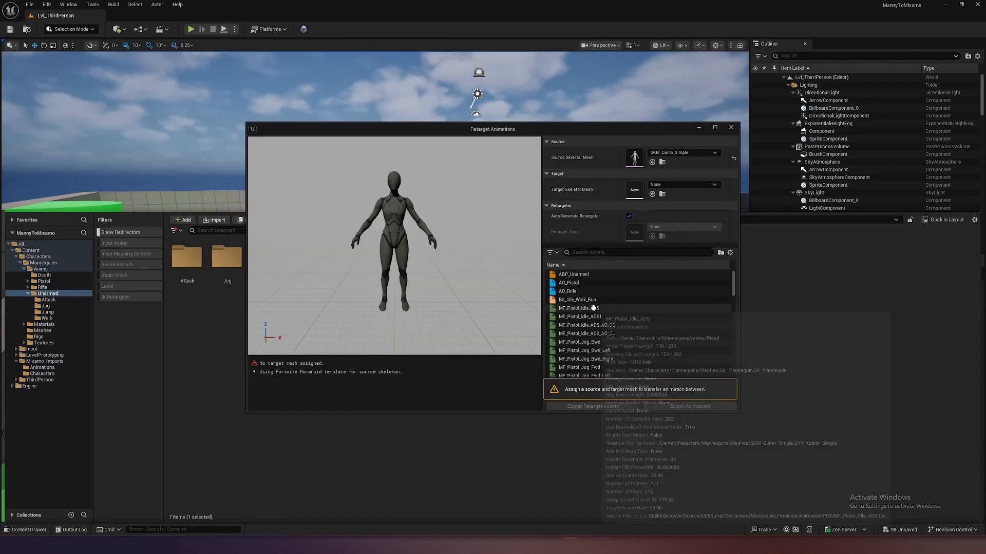
left_click(682, 184)
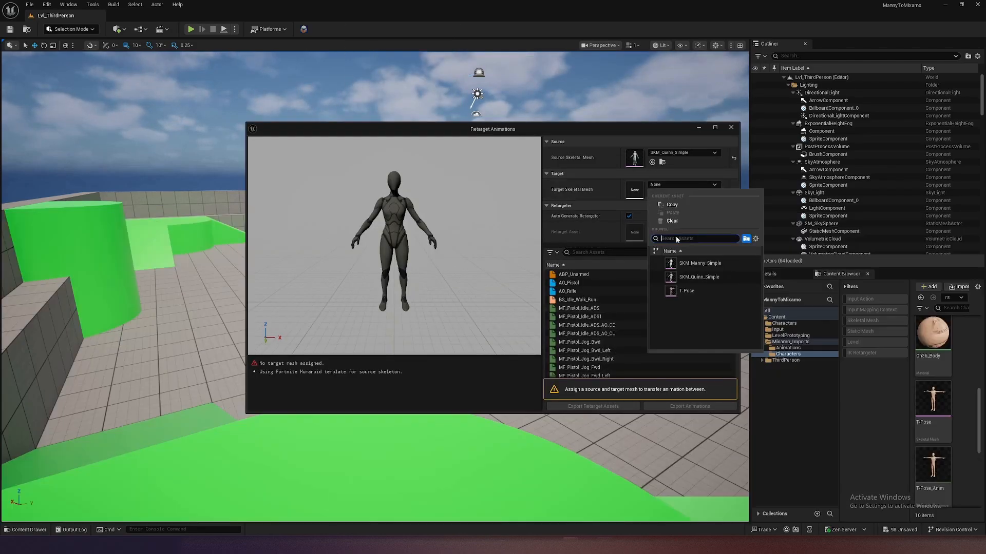
left_click(688, 291)
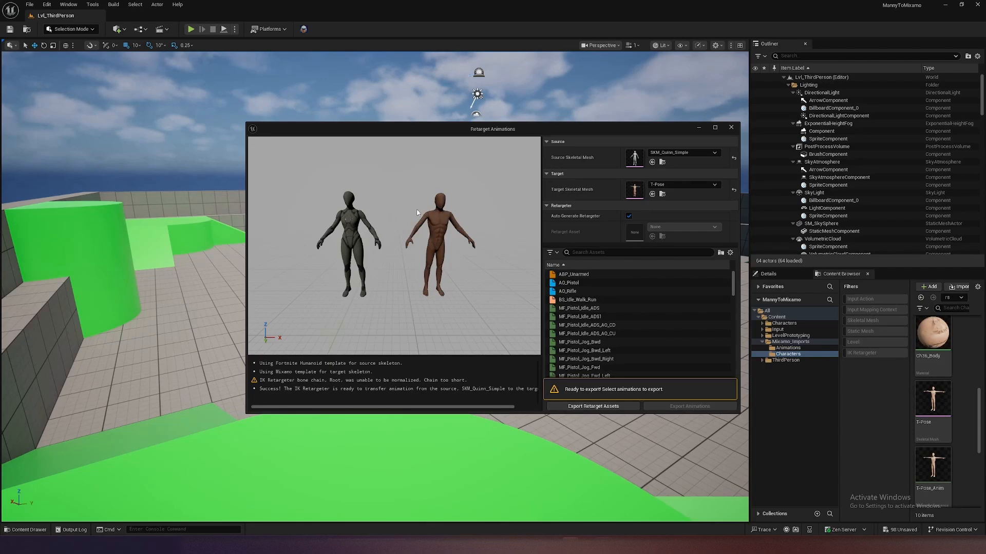
Export the retarget assets to the Mixamo_Imports/Characters folder
left_click(588, 407)
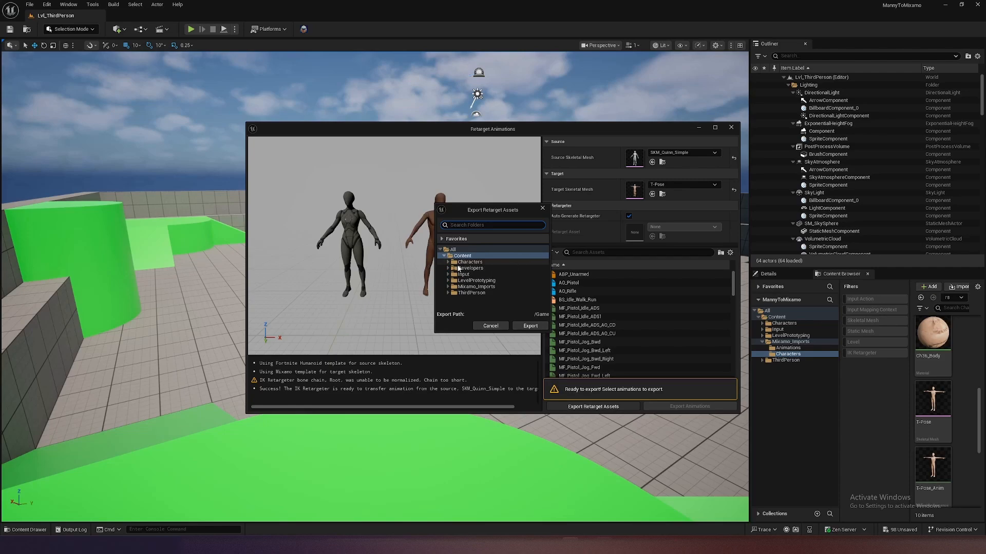
double_click(462, 287)
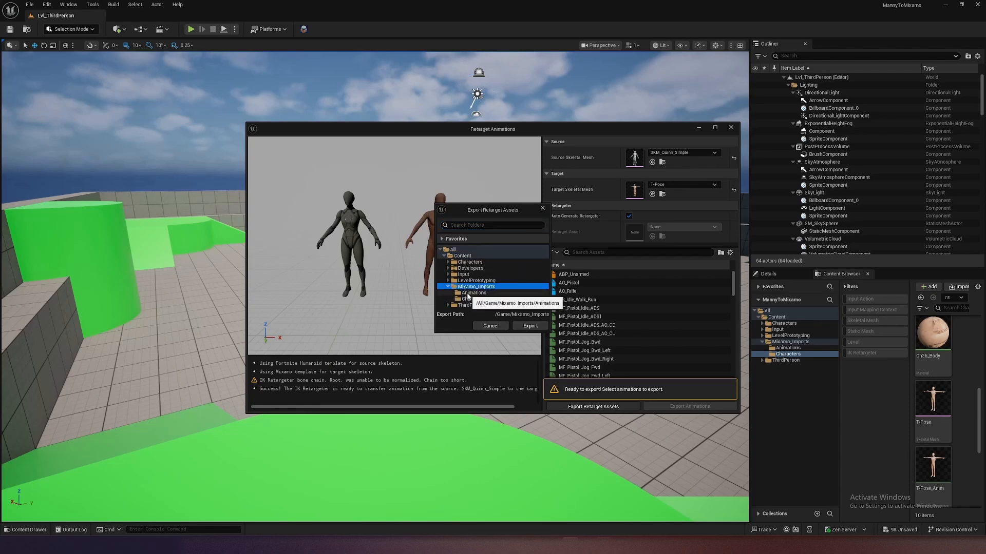
left_click(467, 299)
left_click(531, 326)
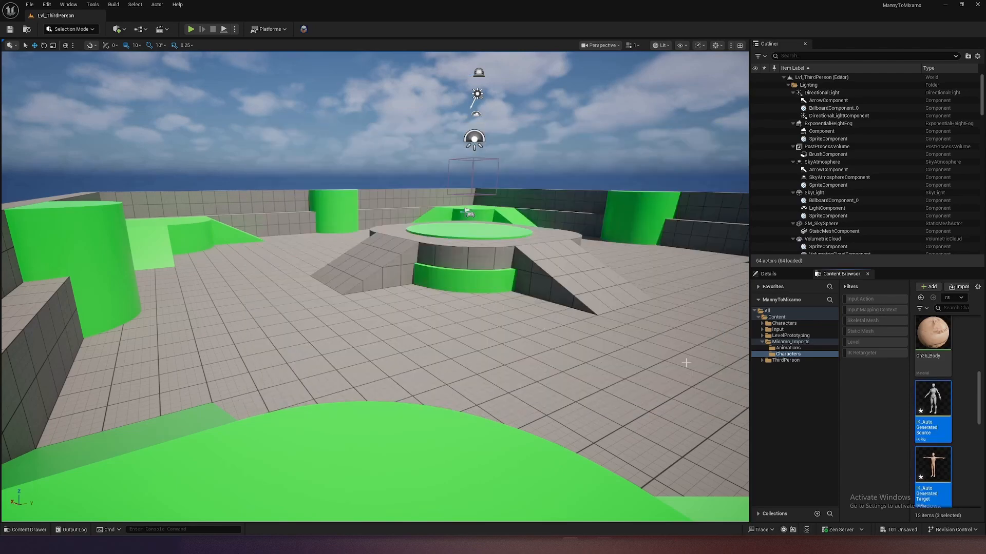
Open the newly exported RTG_AutoGenerated retargeter and check the Root Motion op's source and target root bones
left_click_drag(750, 359, 571, 357)
double_click(795, 403)
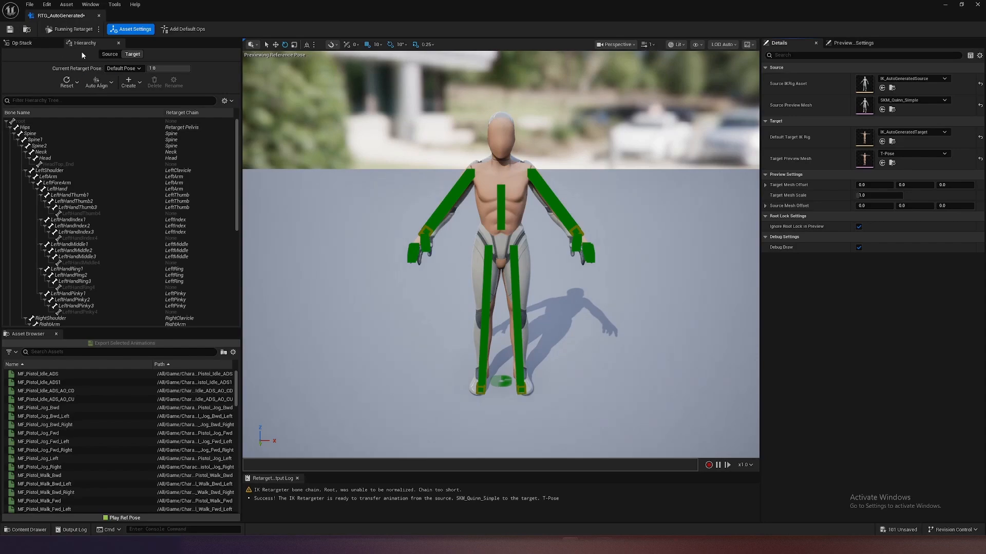
left_click(22, 42)
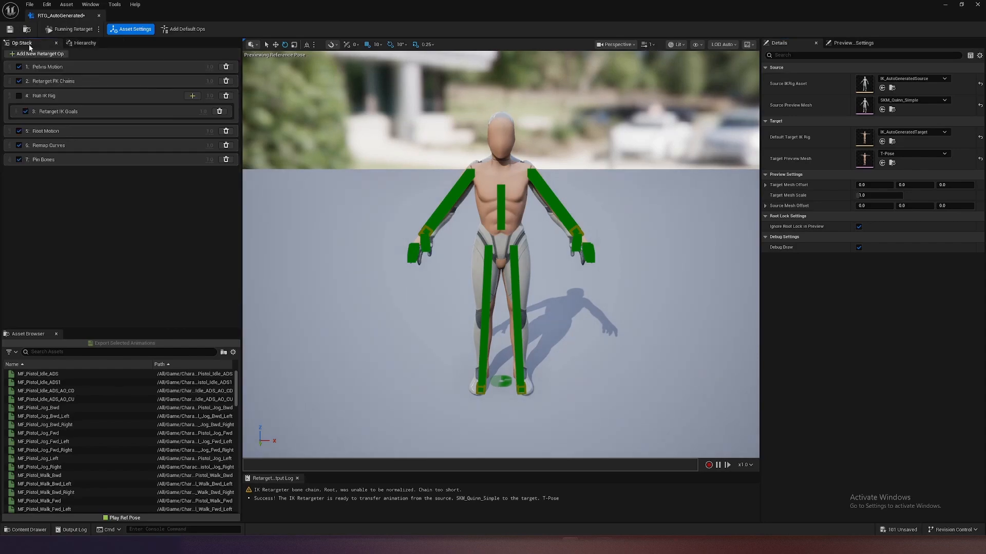
left_click(63, 132)
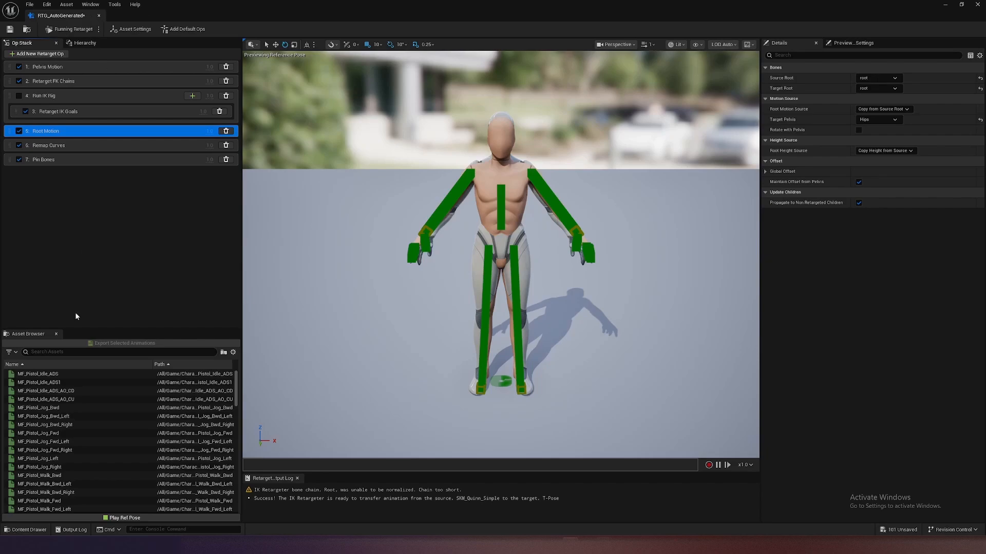
Enlarge the animation list and select everything from MF_Pistol_Idle_ADS to MM_WallJump, excluding MM_Pistol_Fire_Montage
left_click_drag(142, 329, 144, 215)
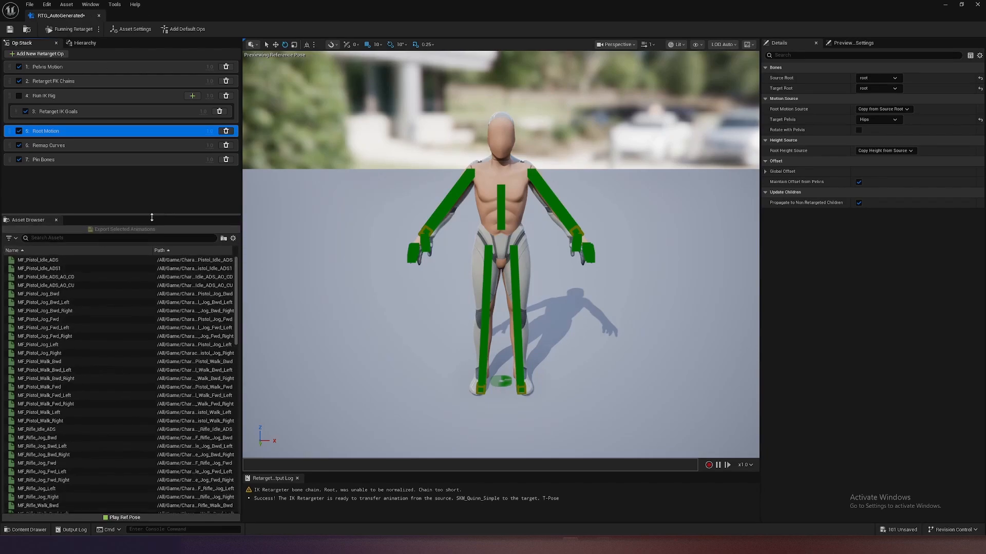
left_click(148, 268)
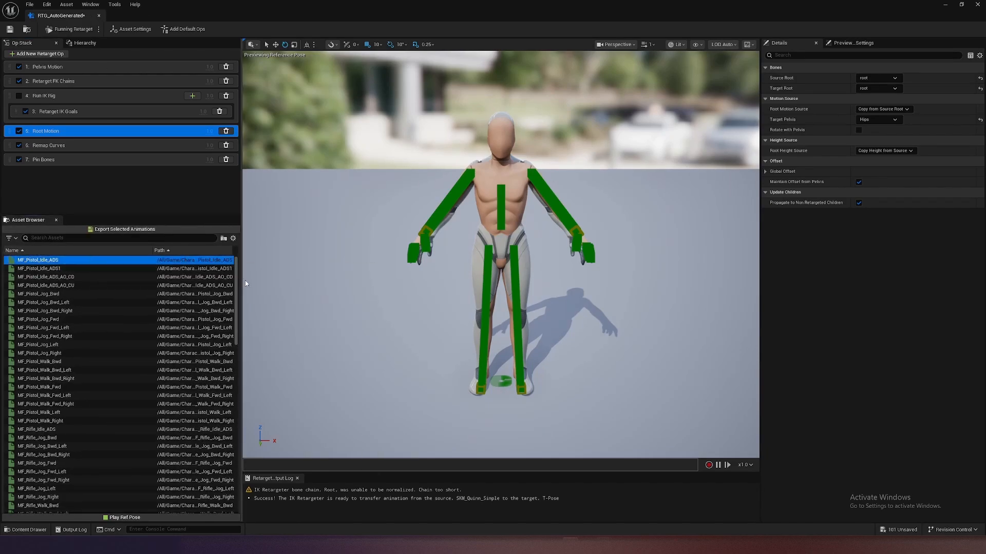
scroll(237, 347, "down", 5)
scroll(237, 347, "down", 10)
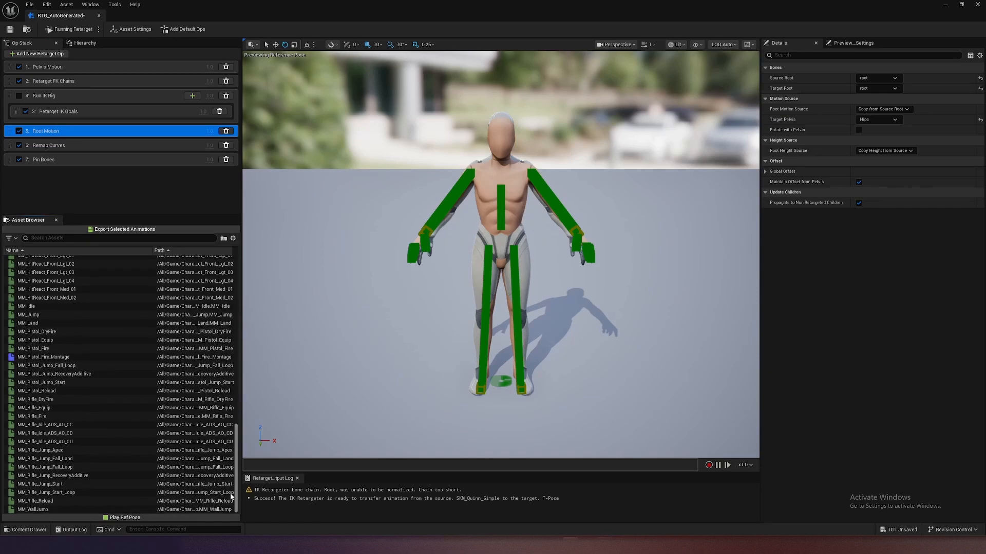
left_click(47, 509, "shift")
left_click(58, 358, "ctrl")
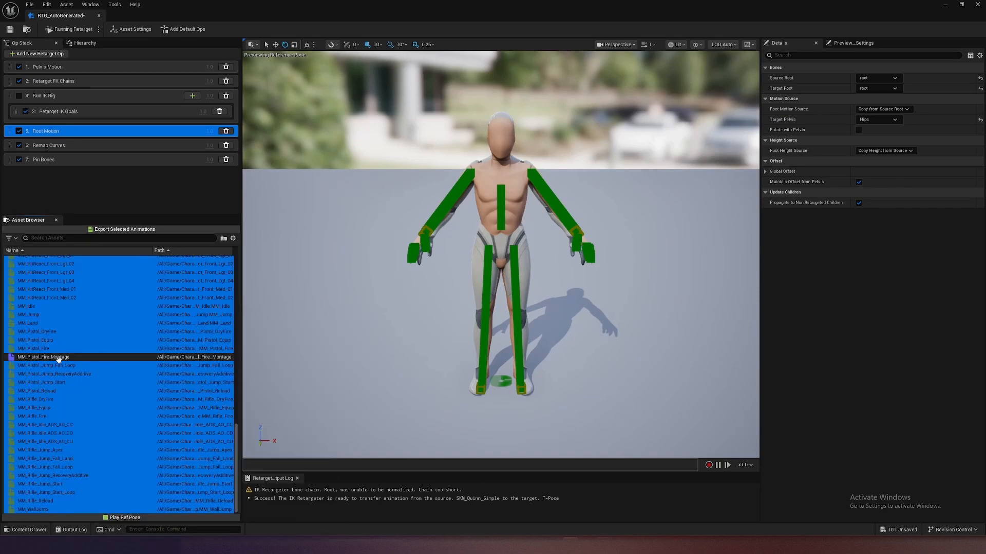
Set the selected animations to export into Mixamo_Imports/Animations with the suffix _Mixamo
left_click(107, 229)
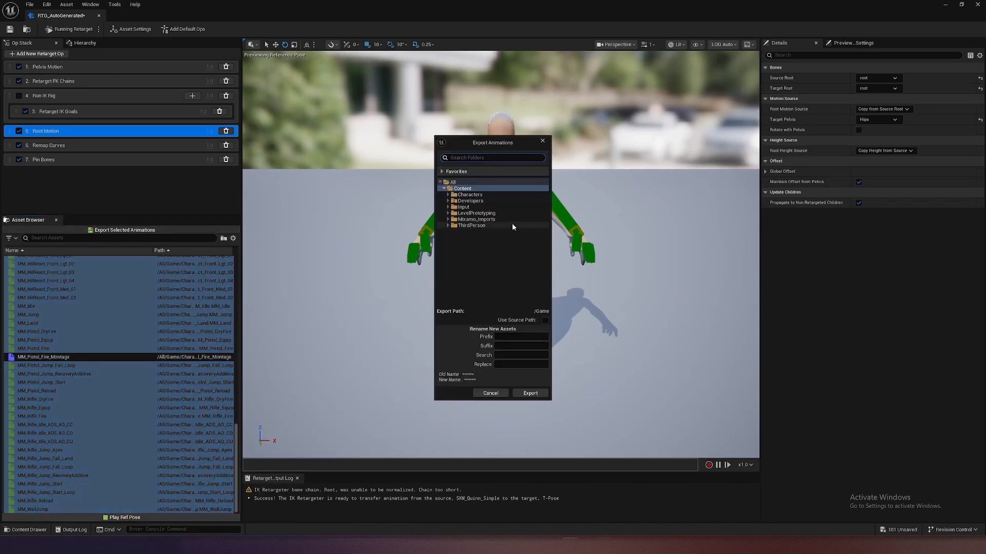
left_click(474, 220)
left_click(448, 219)
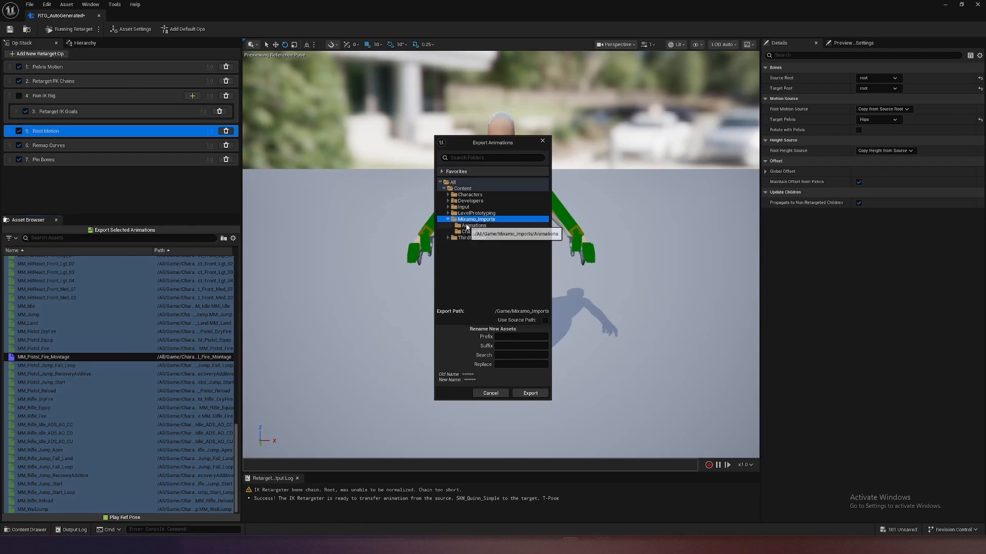
left_click(473, 226)
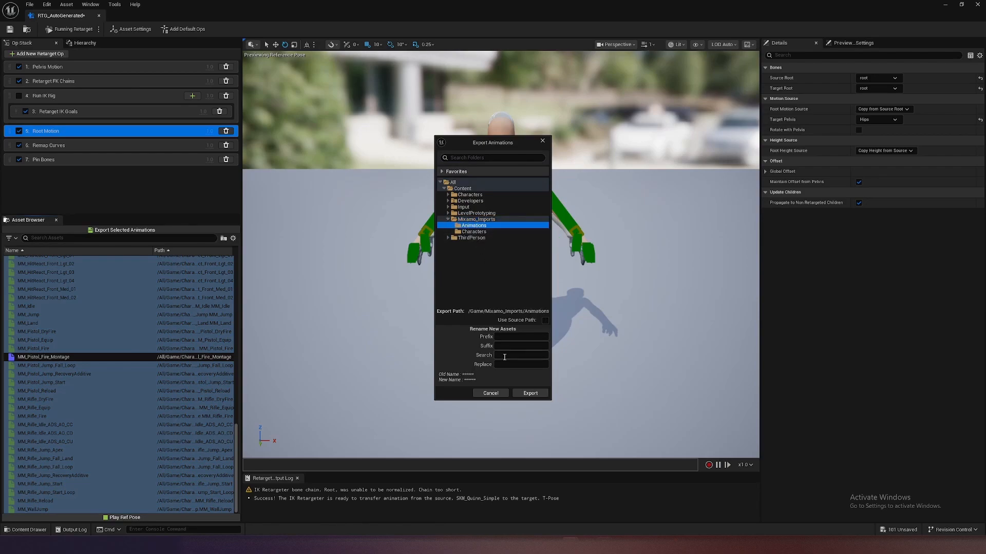
left_click(509, 347)
left_click(530, 393)
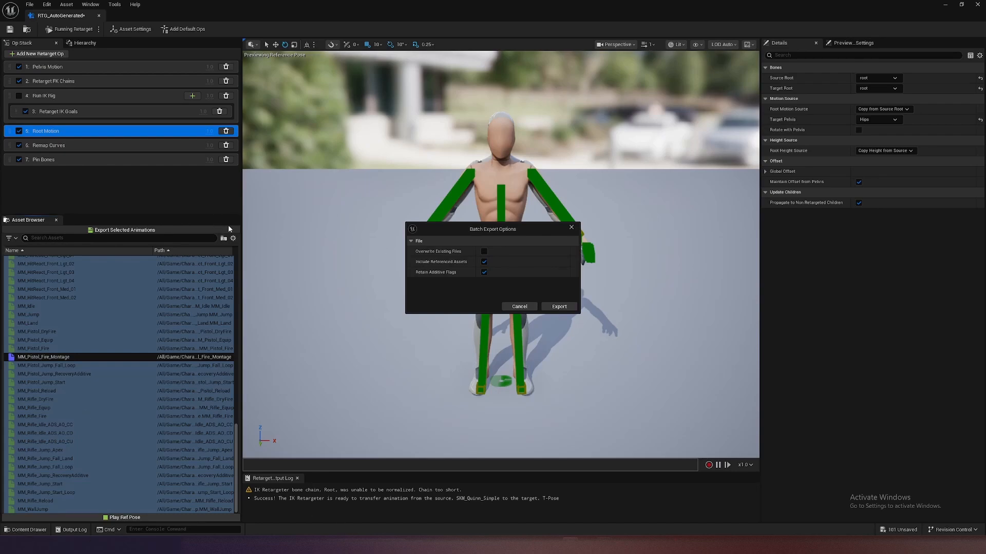
Enable Overwrite Existing Files in the batch export options and run the animation export
left_click(484, 251)
left_click(484, 251)
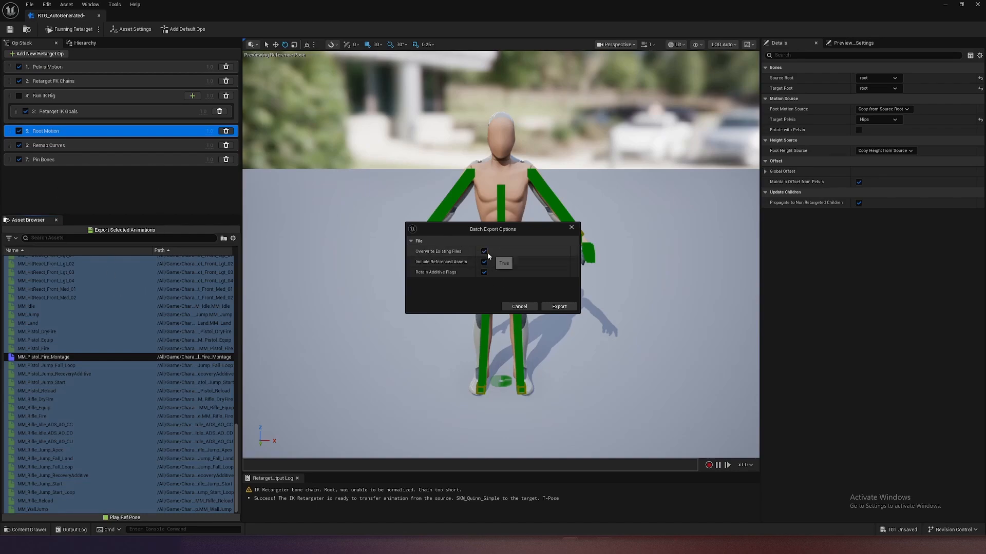
left_click(559, 307)
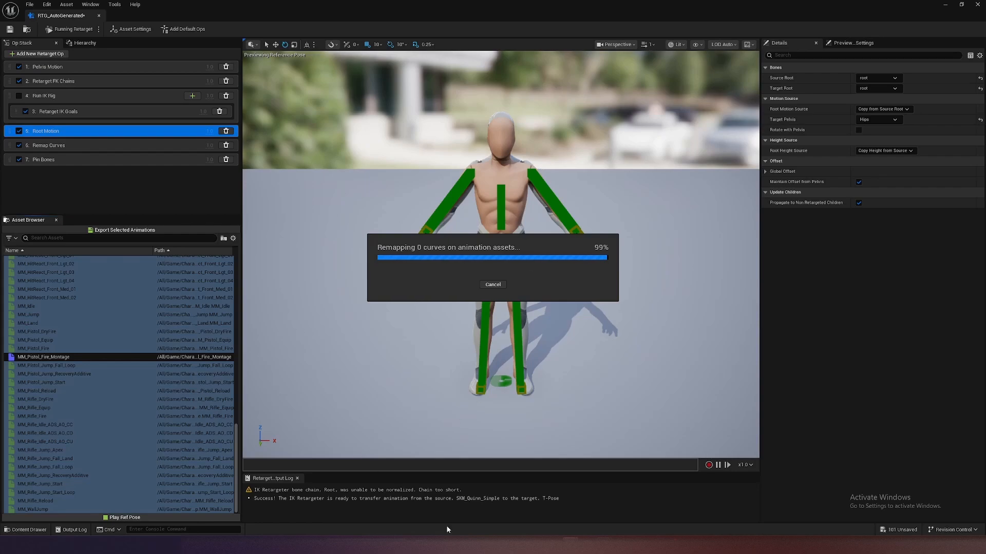
Switch to Blender and look at the Game Rig Tools add-on's options in the 3D viewport
key("super")
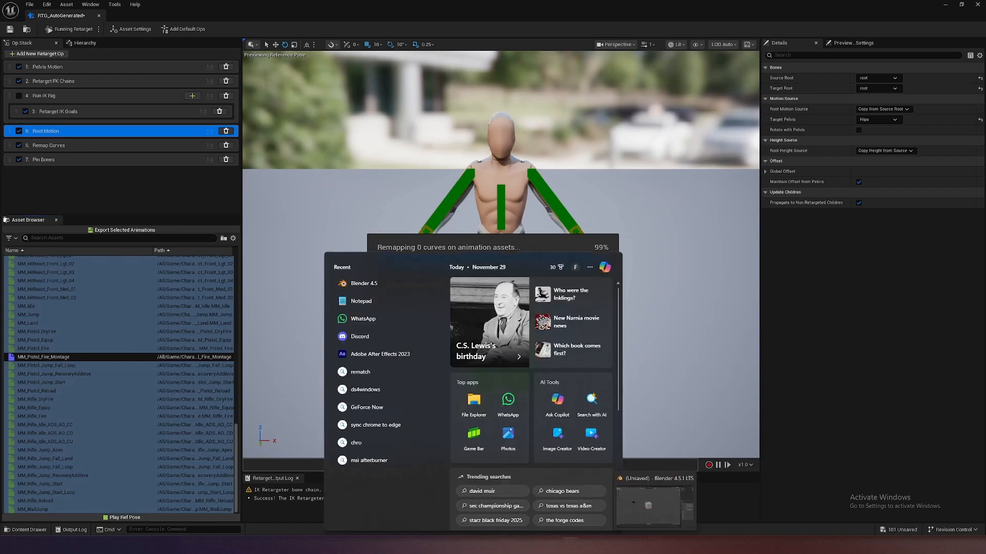
left_click(655, 545)
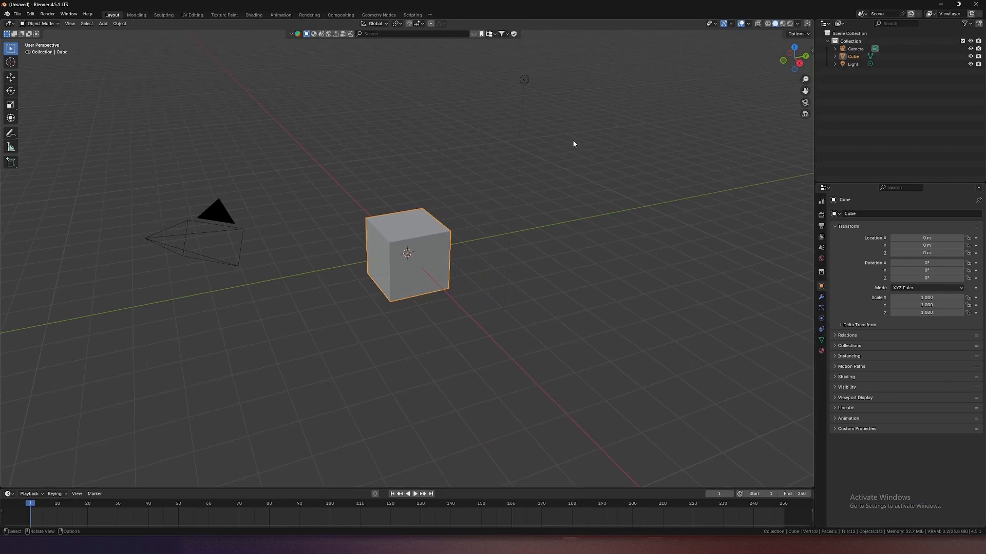
key("n")
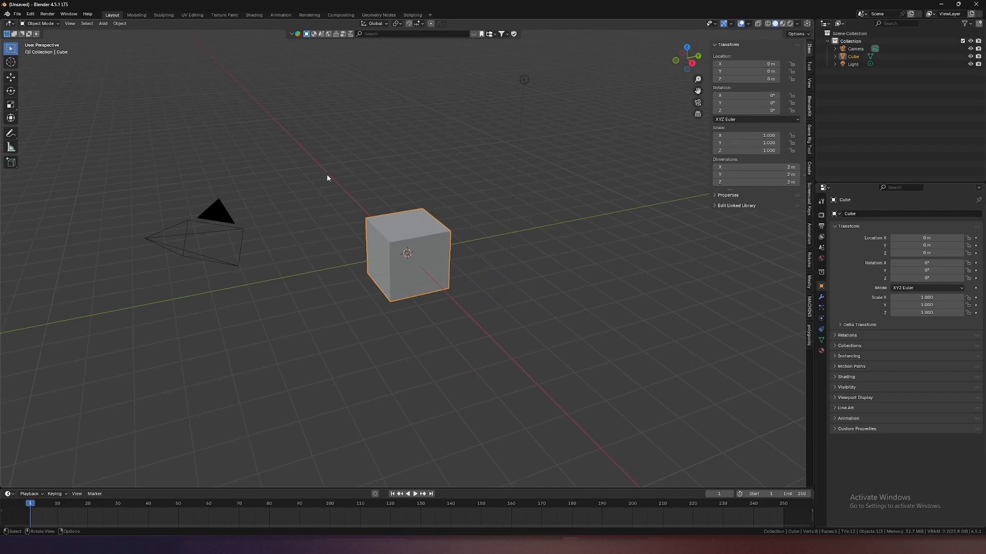
left_click(810, 138)
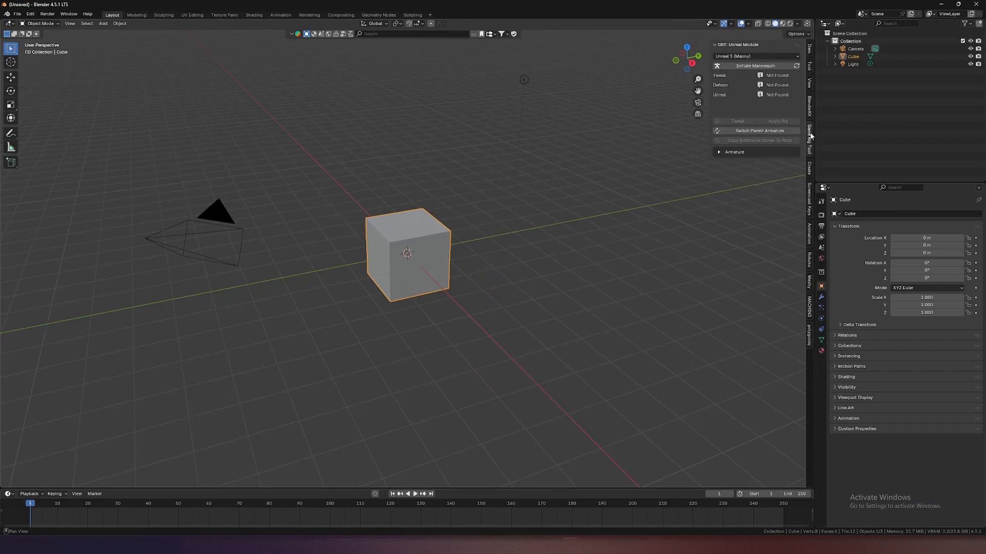
middle_click_drag(467, 190, 364, 159)
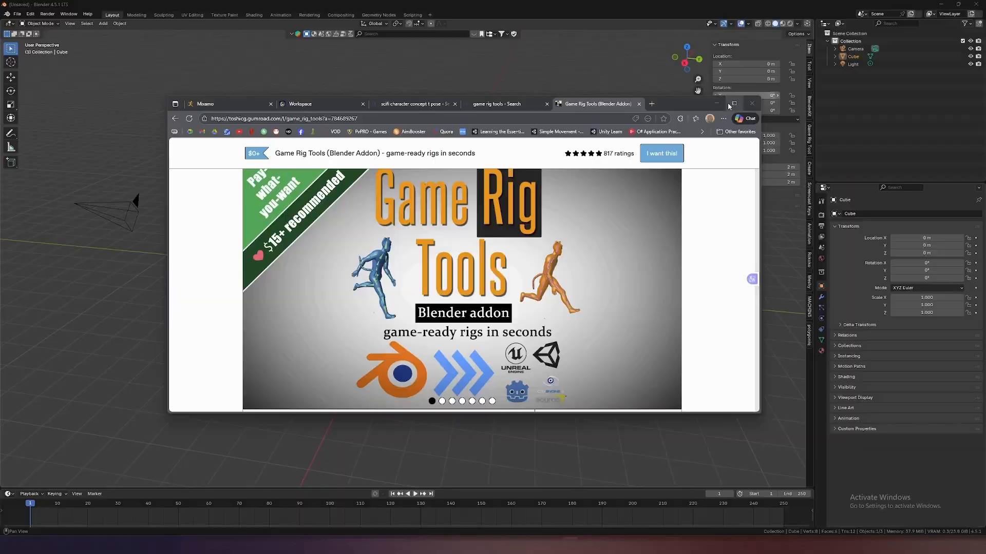
Look through the Game Rig Tools add-on's Gumroad page in the browser, then put the browser away
left_click(732, 103)
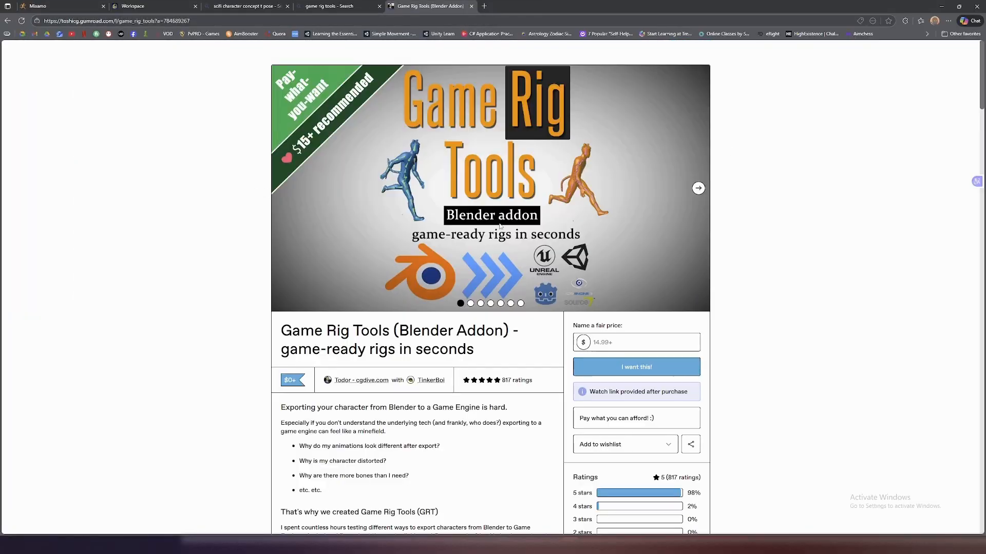
scroll(339, 231, "down", 6)
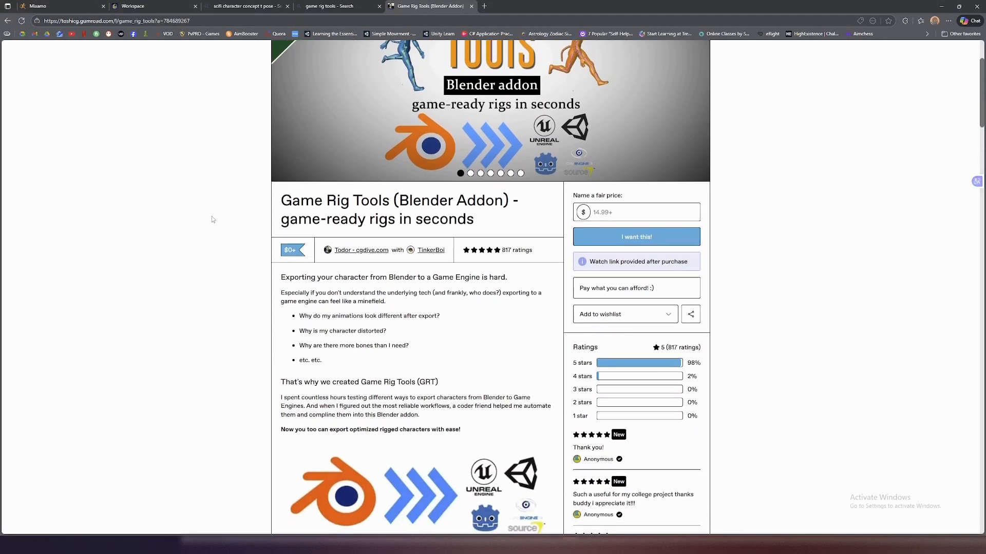
scroll(224, 263, "up", 4)
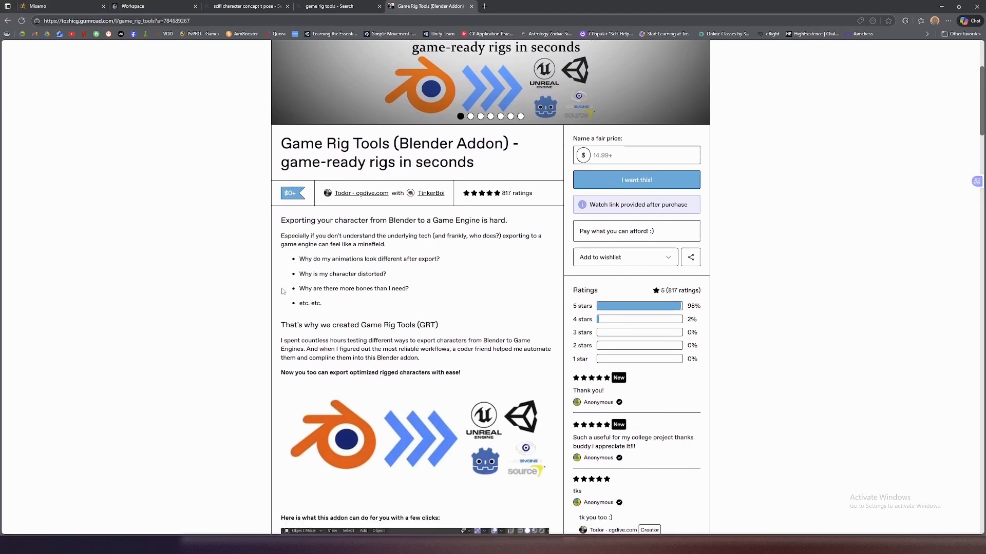
scroll(324, 269, "down", 8)
scroll(161, 371, "down", 4)
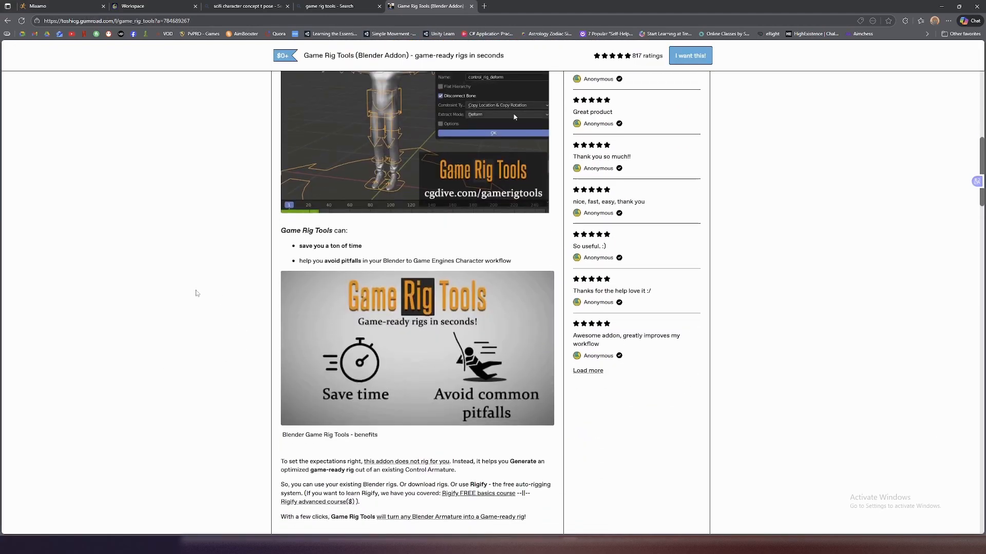
scroll(218, 266, "up", 6)
scroll(218, 265, "up", 10)
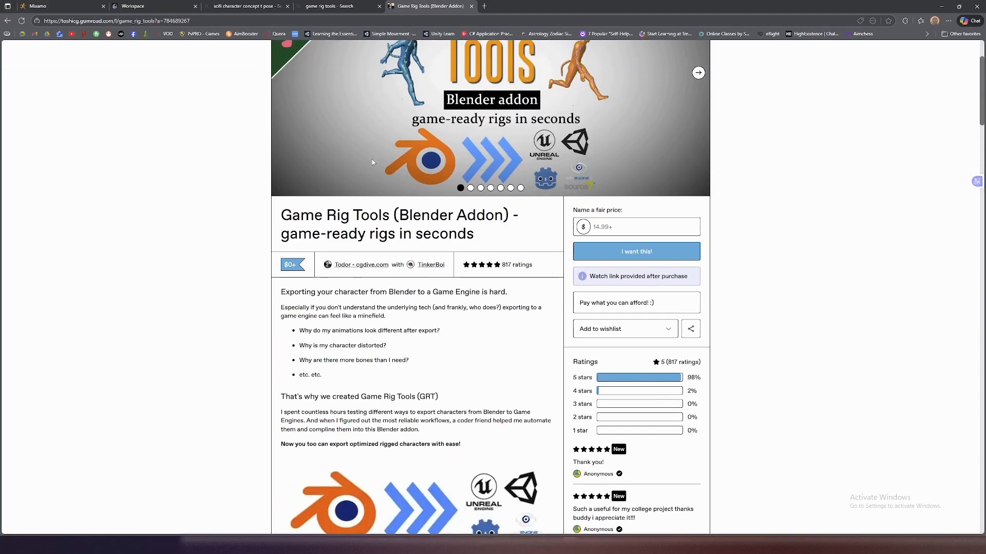
scroll(224, 64, "up", 2)
scroll(154, 181, "down", 10)
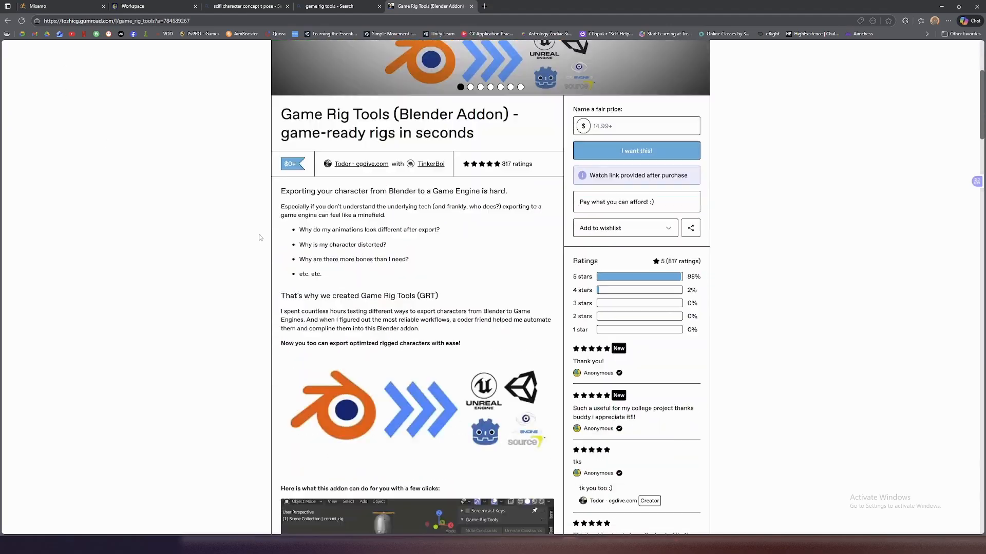
scroll(254, 231, "down", 10)
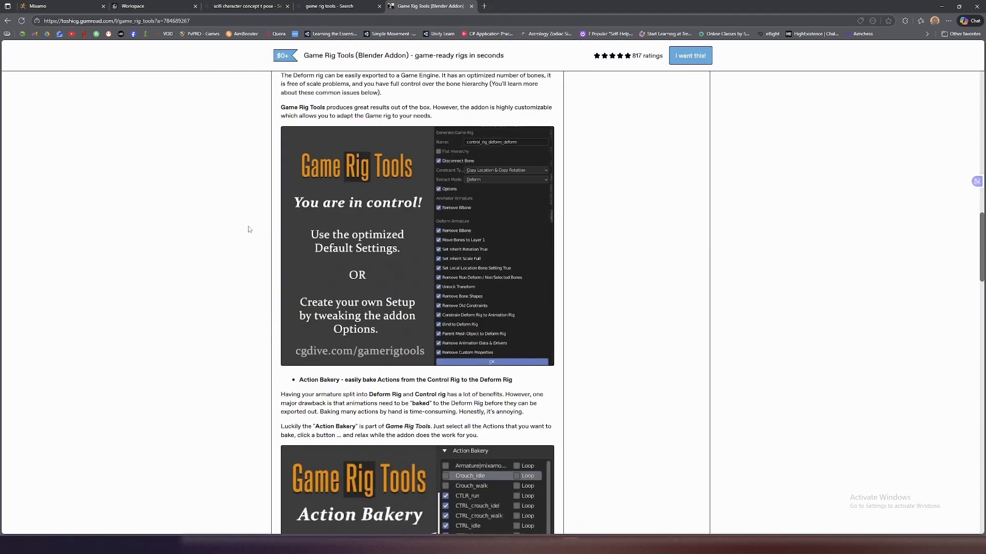
scroll(324, 173, "up", 20)
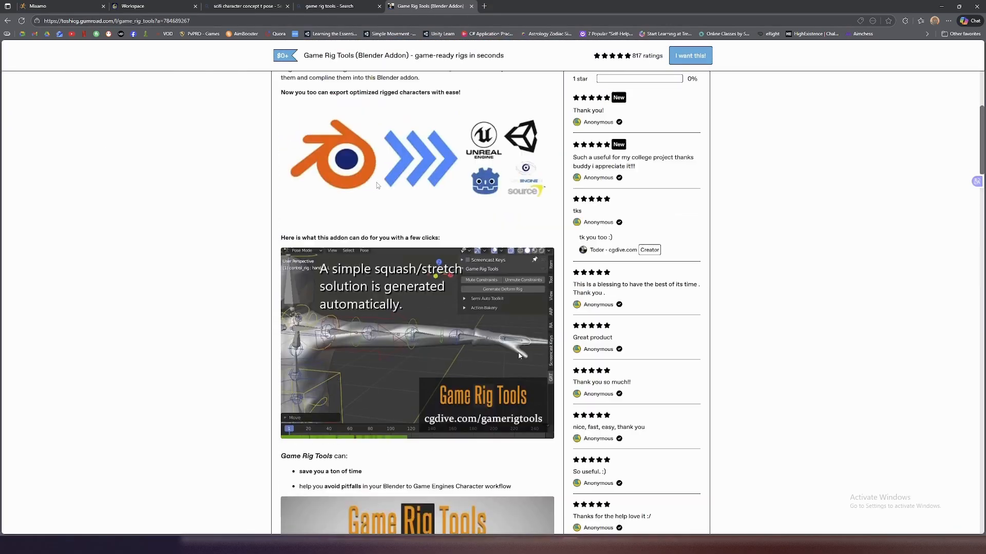
scroll(499, 300, "down", 3)
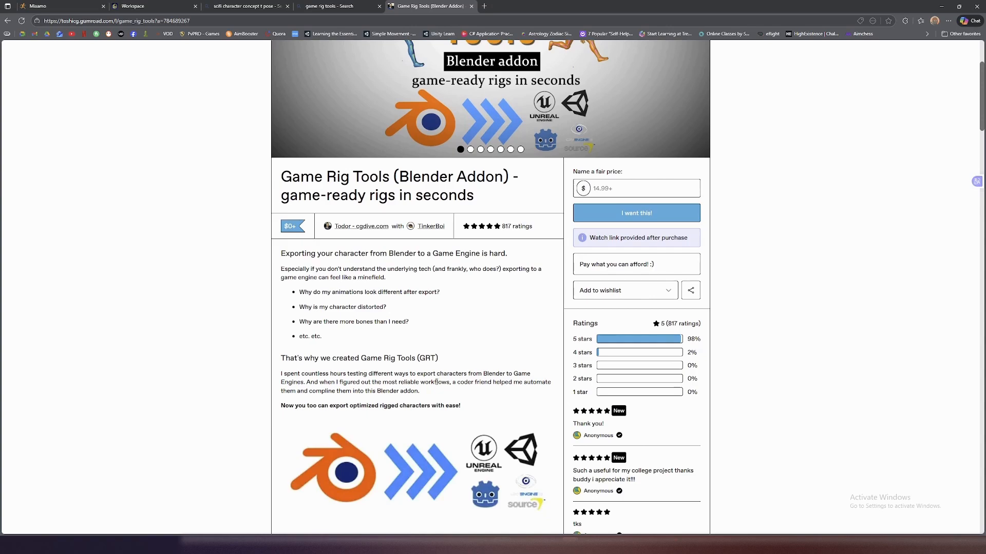
scroll(440, 173, "up", 3)
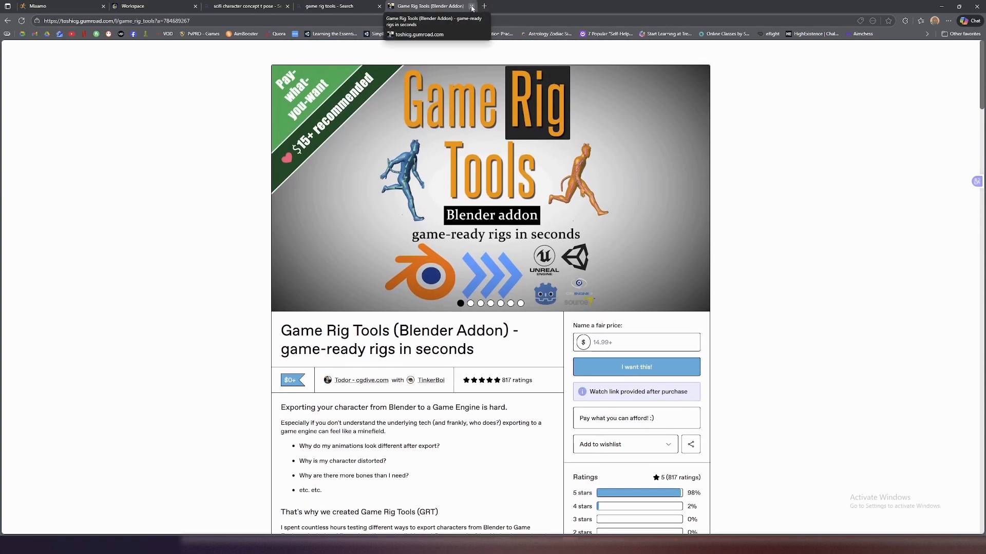
left_click(941, 6)
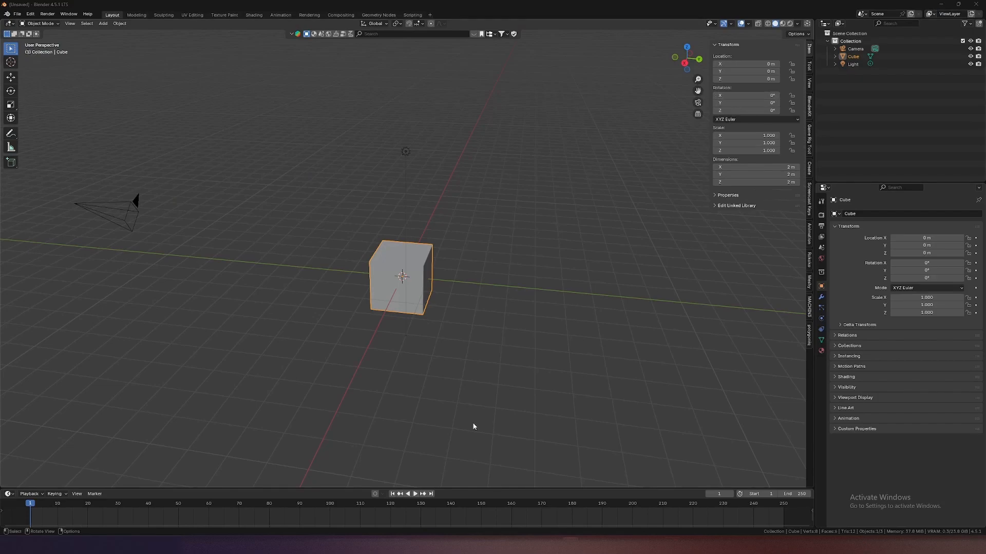
Switch back to Unreal Engine and close the RTG_AutoGenerated retargeter
mouse_move(604, 545)
left_click(685, 506)
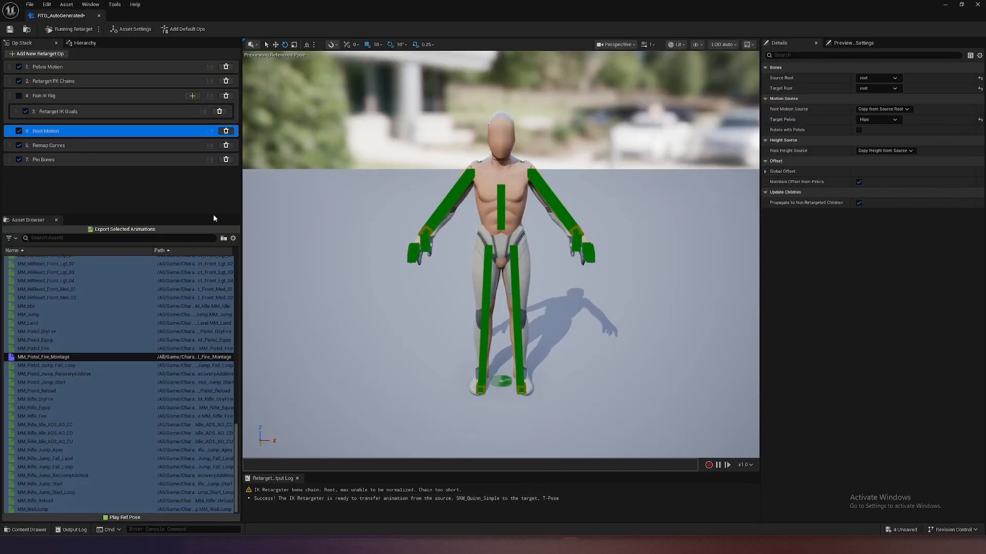
left_click(99, 16)
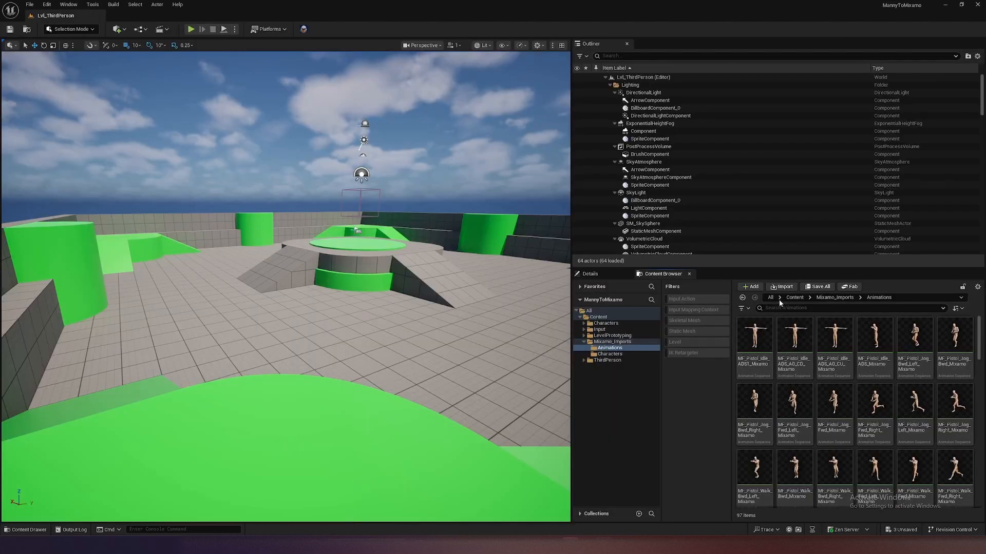
Open MM_Dash_Mixamo from the Mixamo_Imports/Animations folder and preview its root motion
left_click(828, 298)
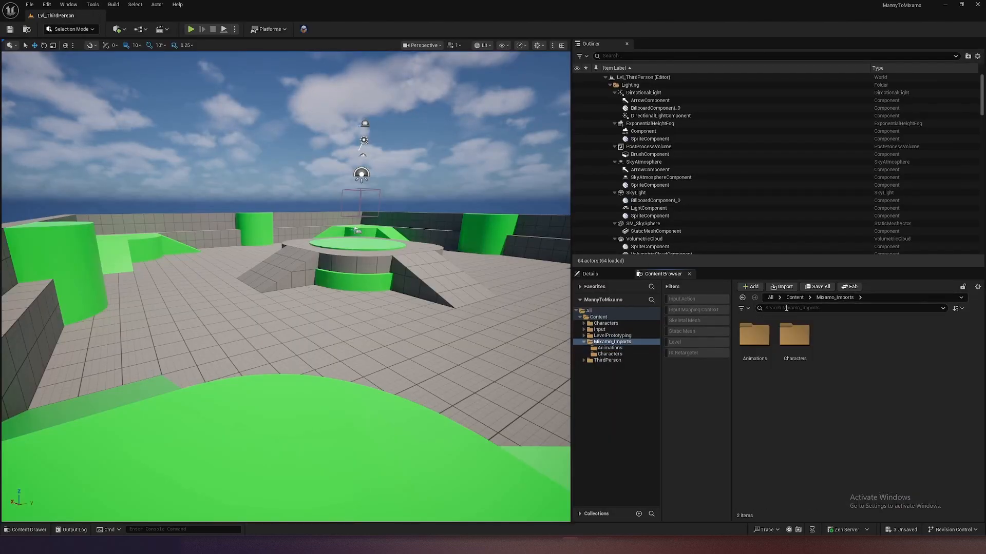
double_click(754, 335)
scroll(824, 384, "down", 3)
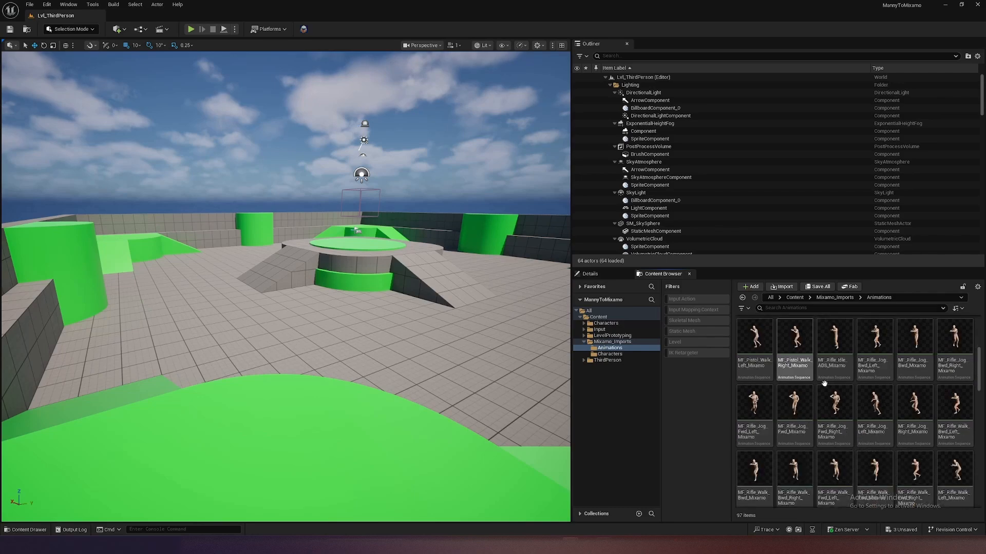
scroll(824, 384, "down", 5)
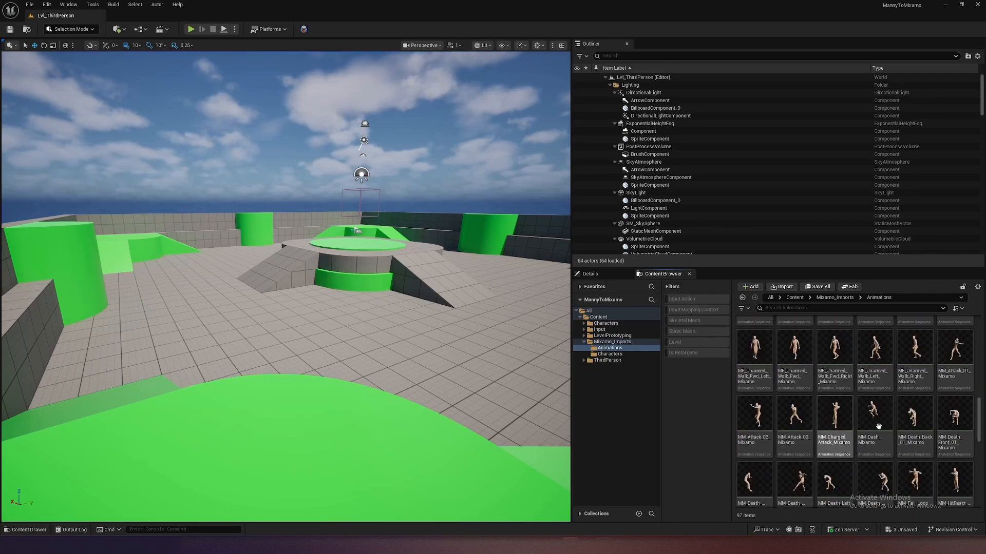
double_click(875, 414)
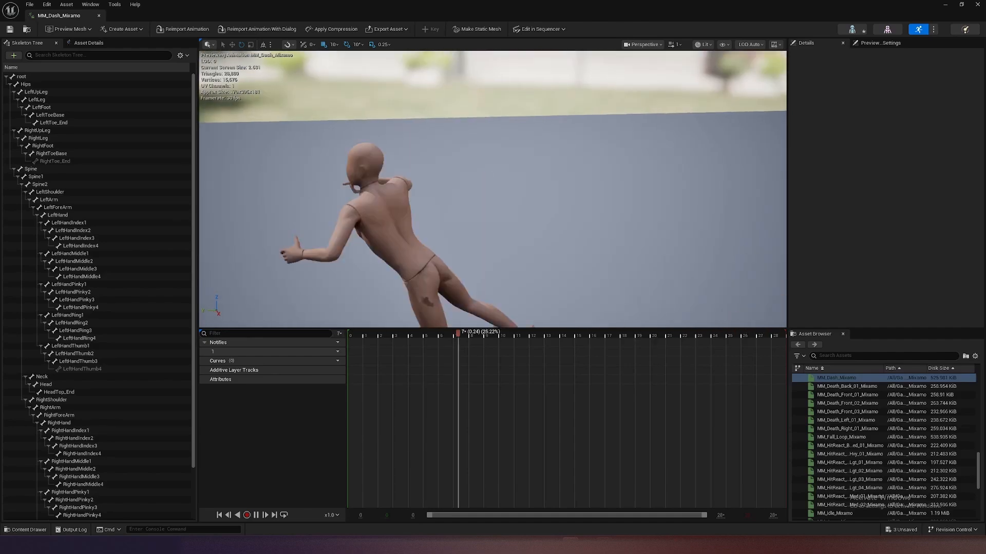
key("w")
mouse_move(507, 259)
right_mouse_down()
mouse_move(509, 280)
mouse_move(539, 287)
mouse_move(518, 302)
mouse_move(507, 258)
right_mouse_up()
Find MM_Jump_Mixamo among the exported animations and preview it
scroll(880, 422, "down", 3)
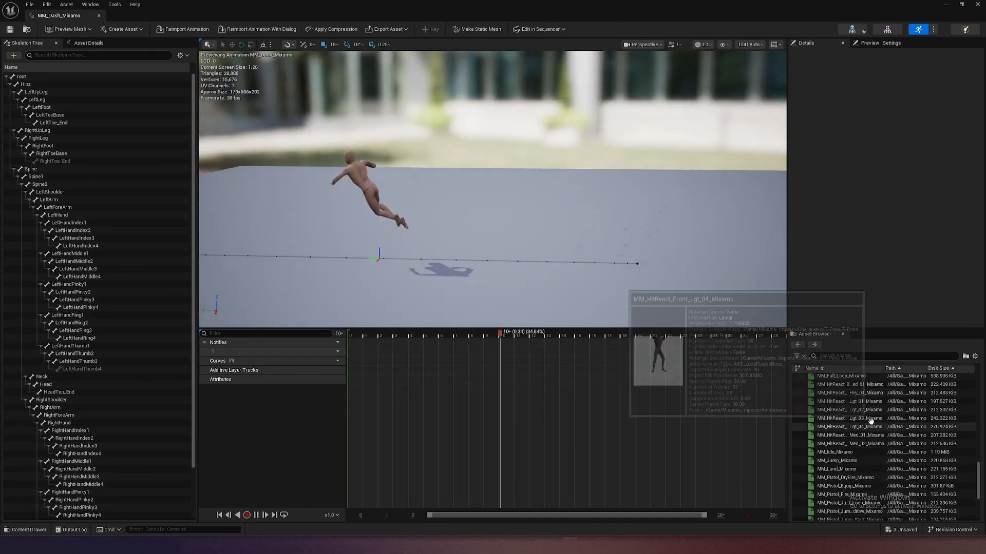
scroll(880, 423, "down", 3)
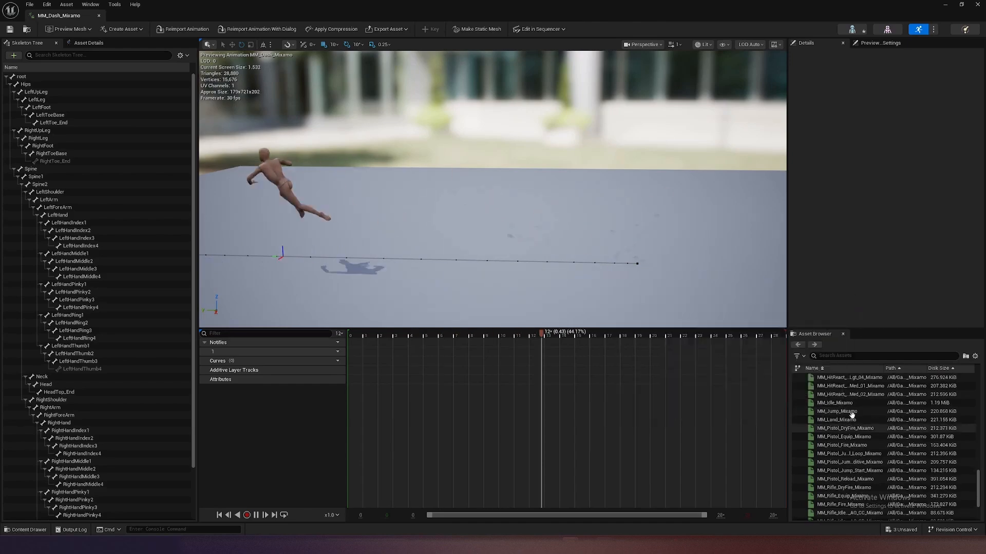
left_click(840, 414)
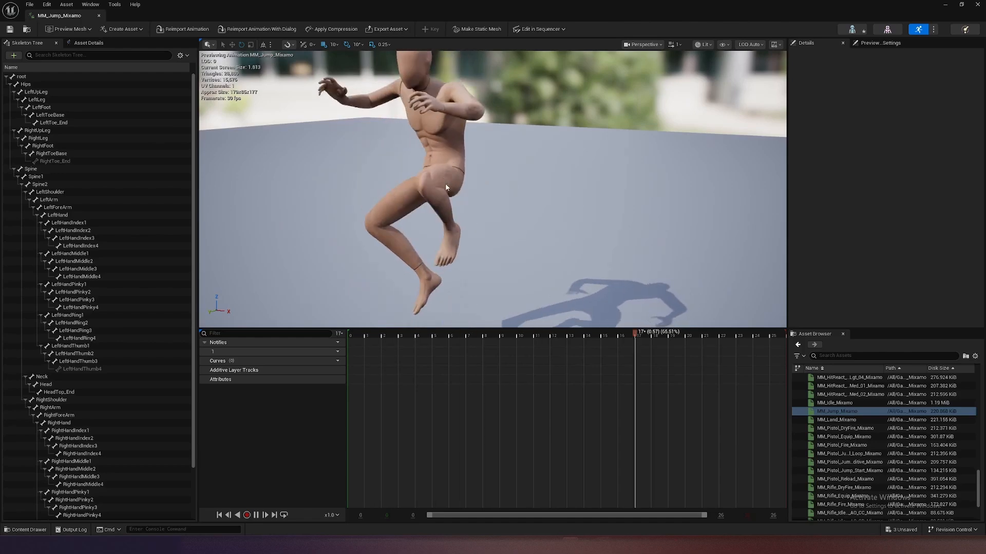
Return to the start of the animation list and widen the Asset Browser so full animation names are readable
scroll(848, 449, "up", 15)
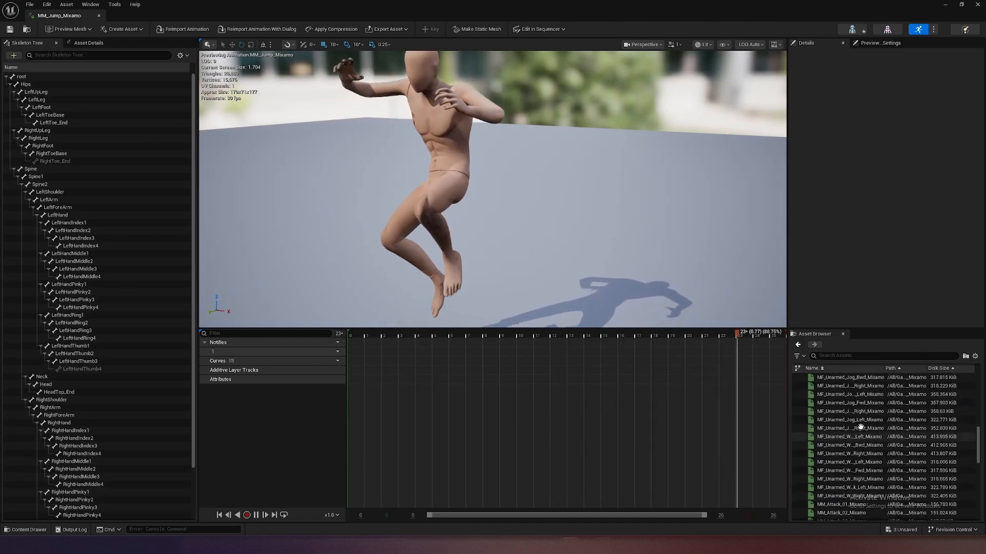
scroll(851, 411, "up", 5)
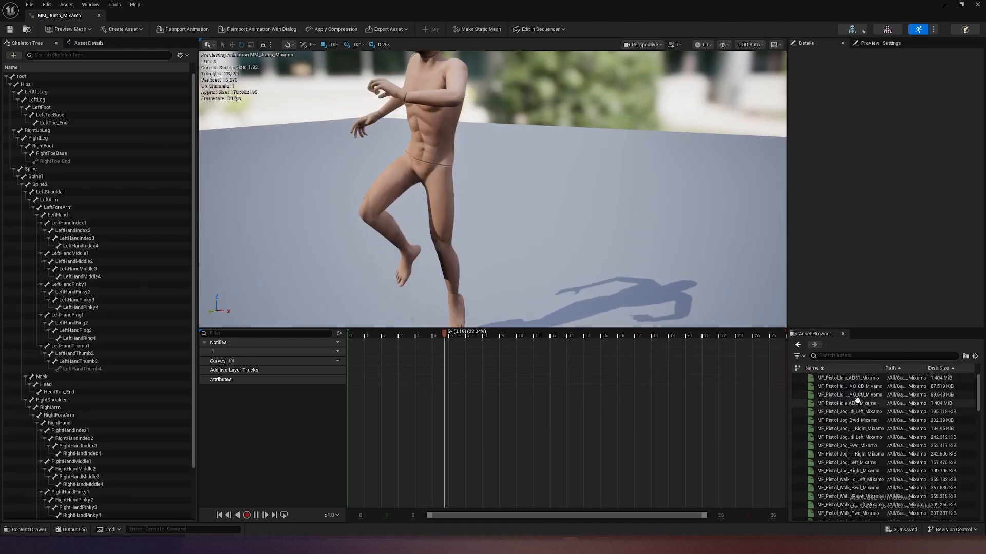
scroll(821, 405, "up", 5)
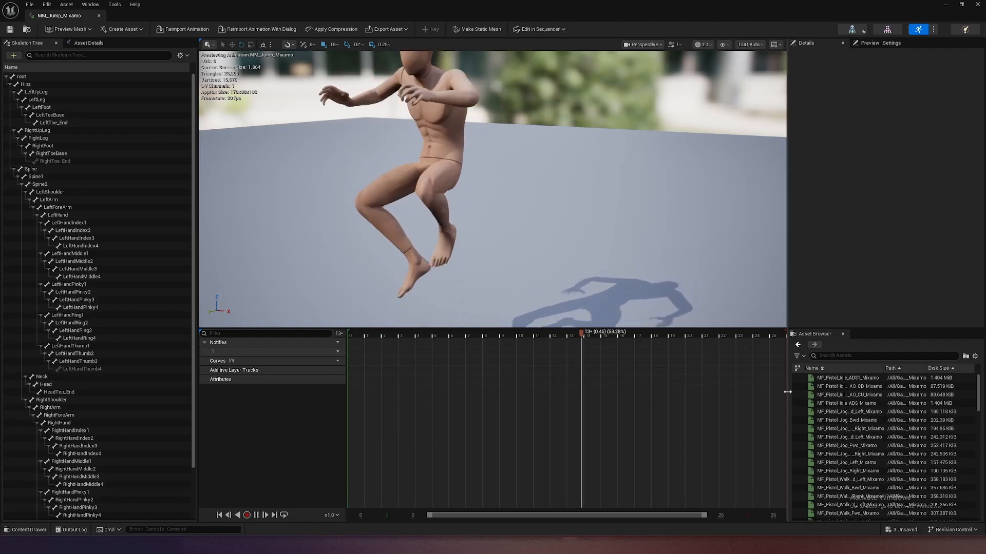
left_click_drag(788, 410, 699, 416)
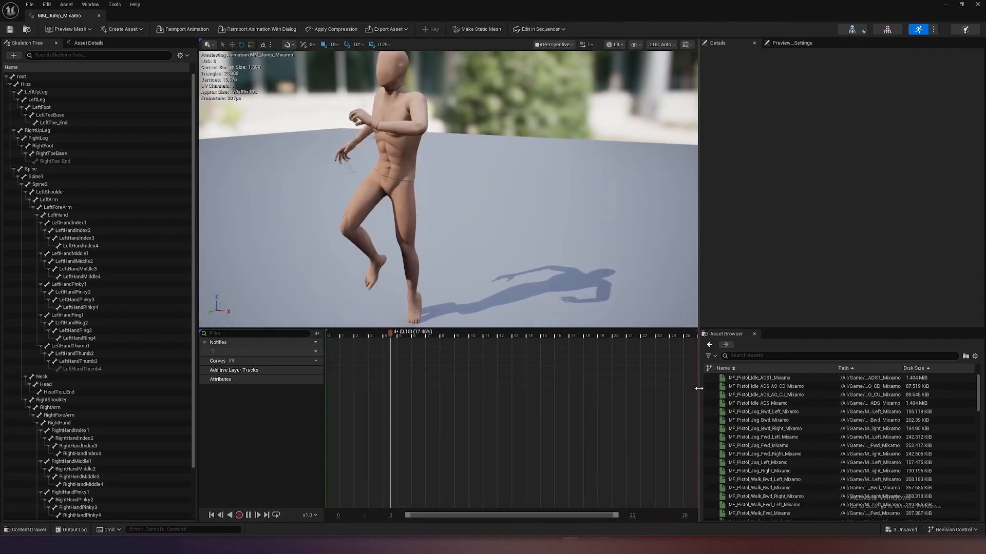
Preview MF_Pistol_Jog_Fwd_Left_Mixamo, then close the animation editor and look through the retargeted clips in the Animations folder
double_click(772, 437)
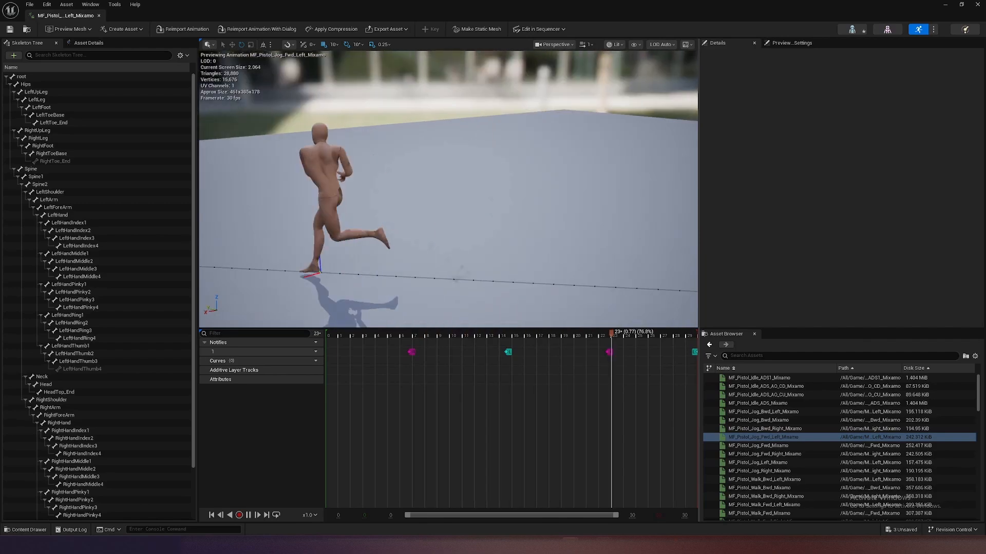
left_click(99, 16)
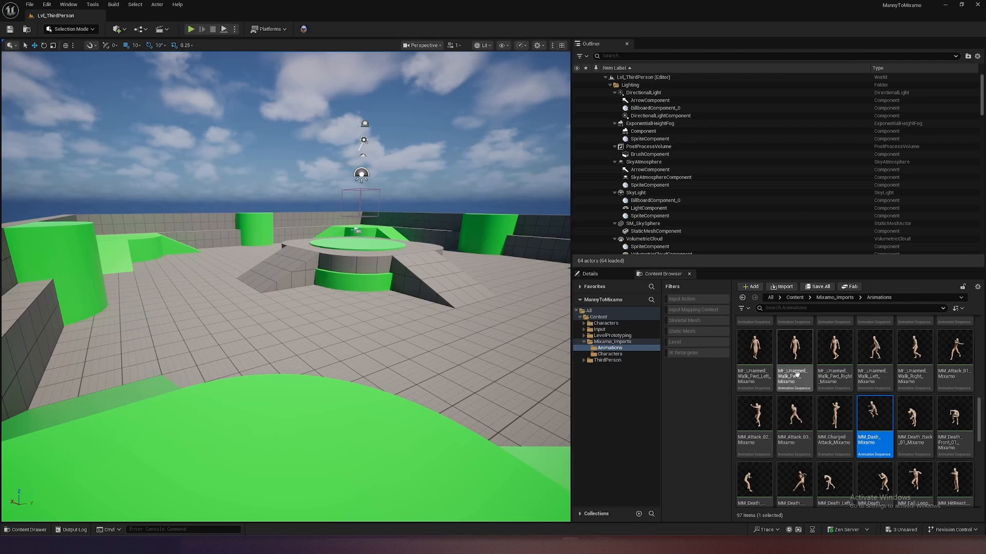
scroll(886, 404, "down", 10)
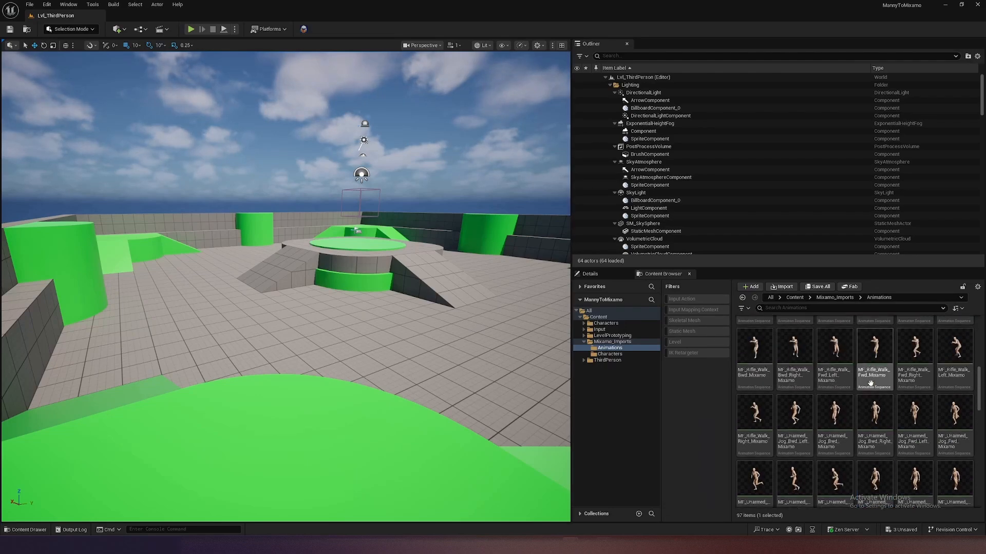
scroll(873, 397, "up", 3)
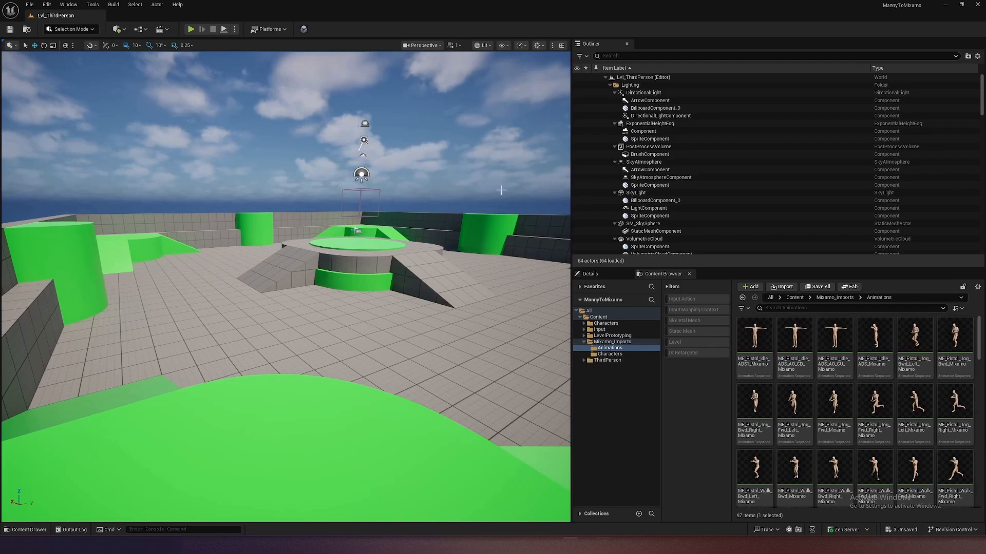
right_click_drag(287, 277, 432, 220)
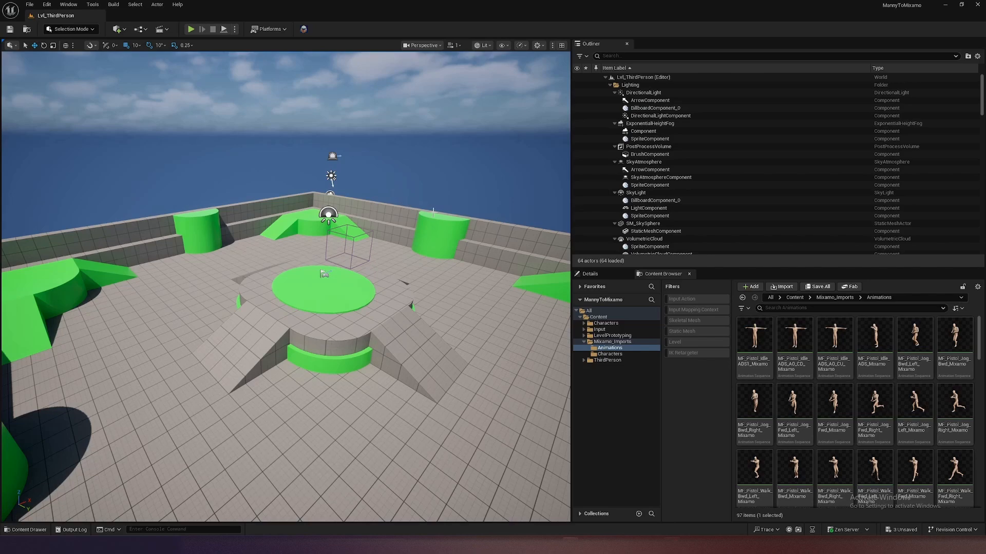
mouse_move(293, 197)
right_mouse_down()
mouse_move(302, 186)
mouse_move(292, 186)
right_mouse_up()
key("w")
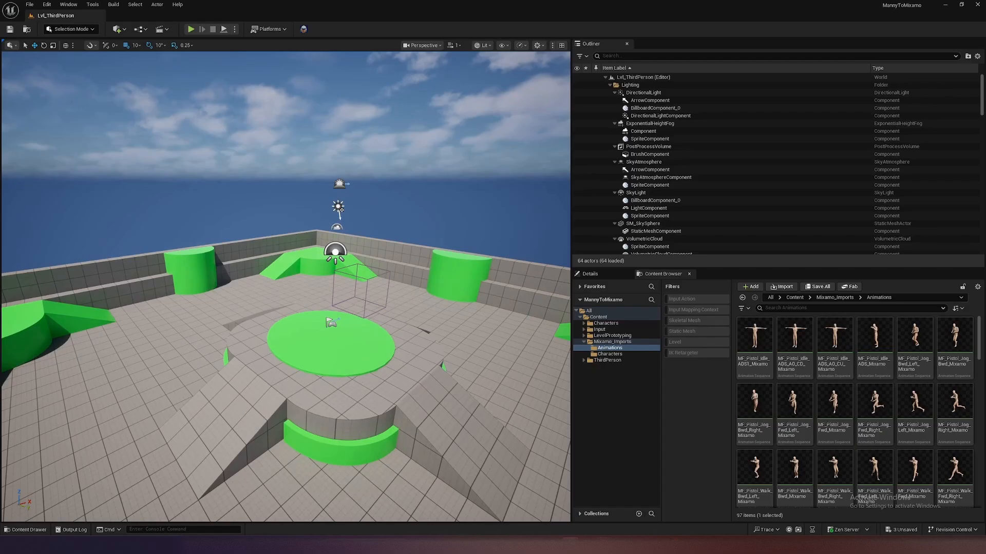
Switch to Mixamo in the browser, search the animations for "running" and try Running and Standing Jump Running on the character
key("alt+Tab")
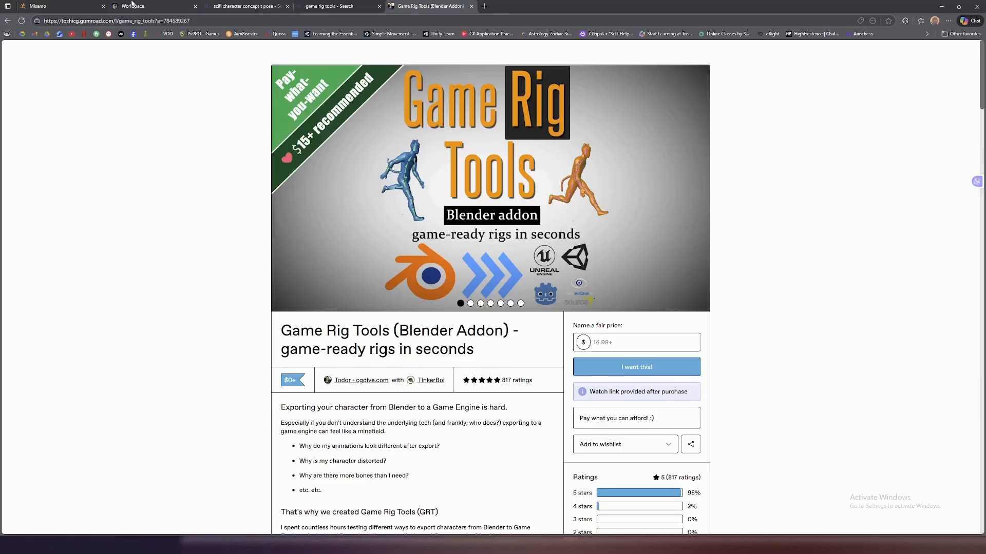
left_click(63, 4)
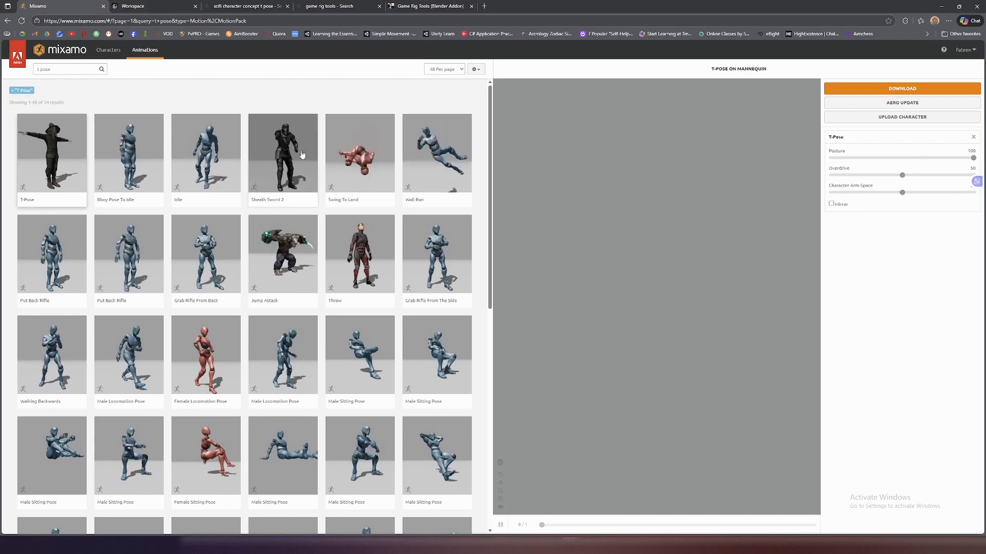
triple_click(69, 69)
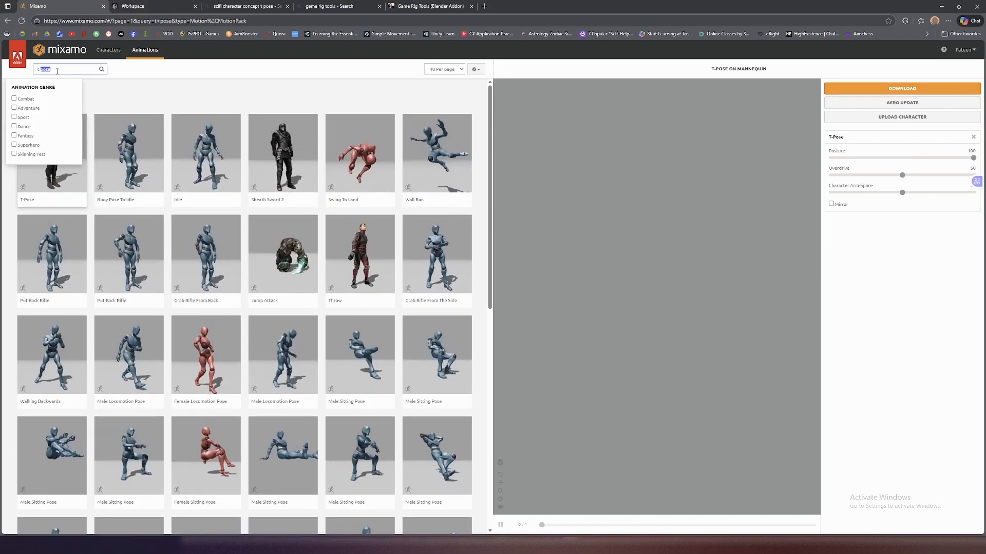
type("running")
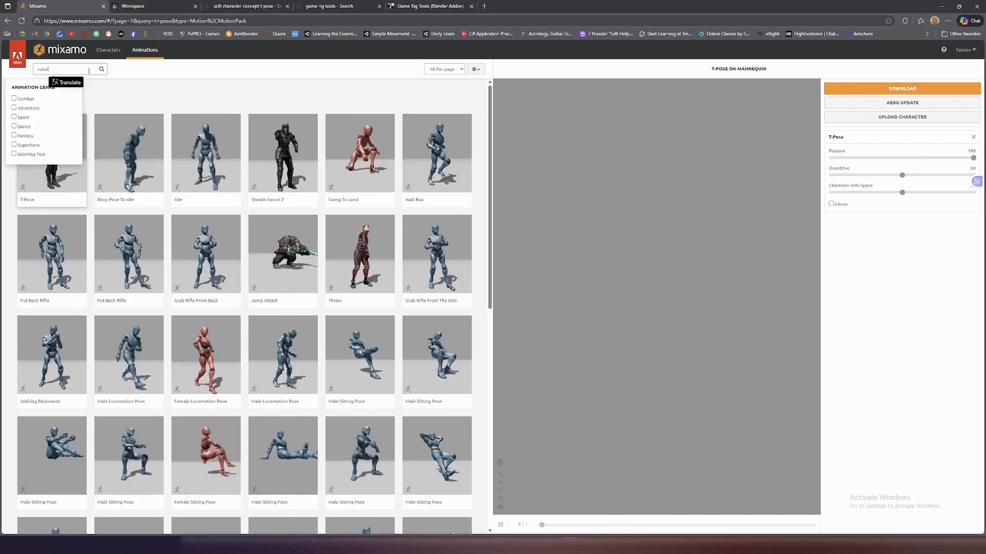
key("Return")
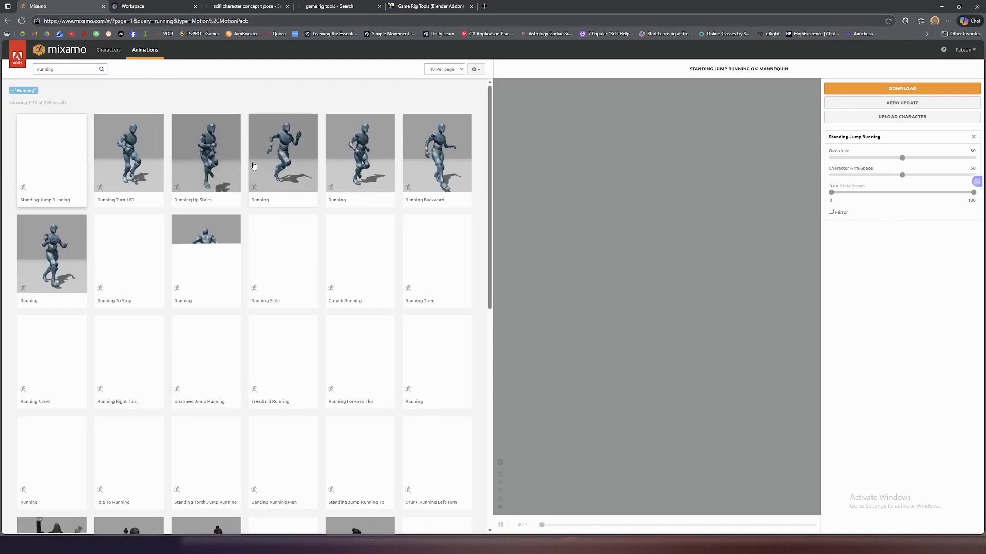
left_click(253, 165)
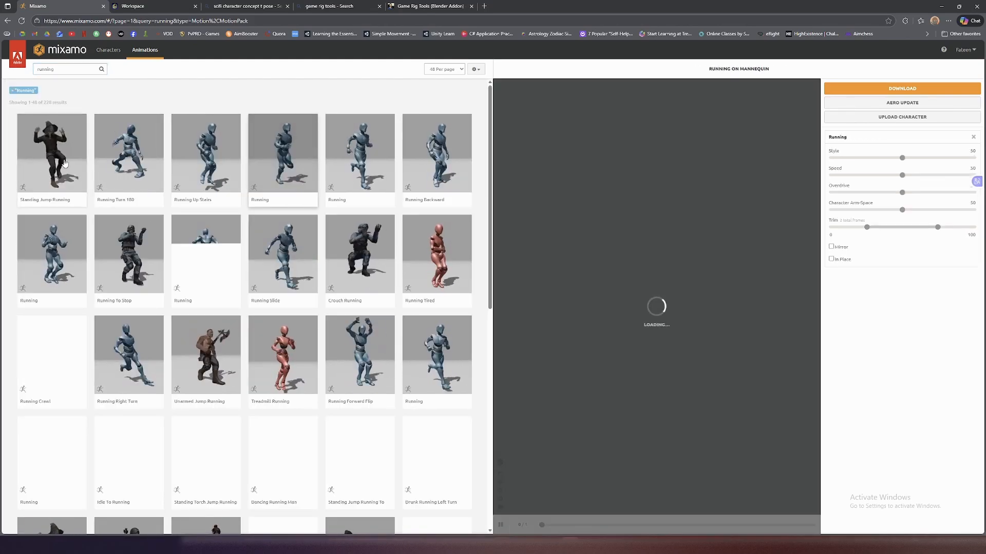
left_click(65, 163)
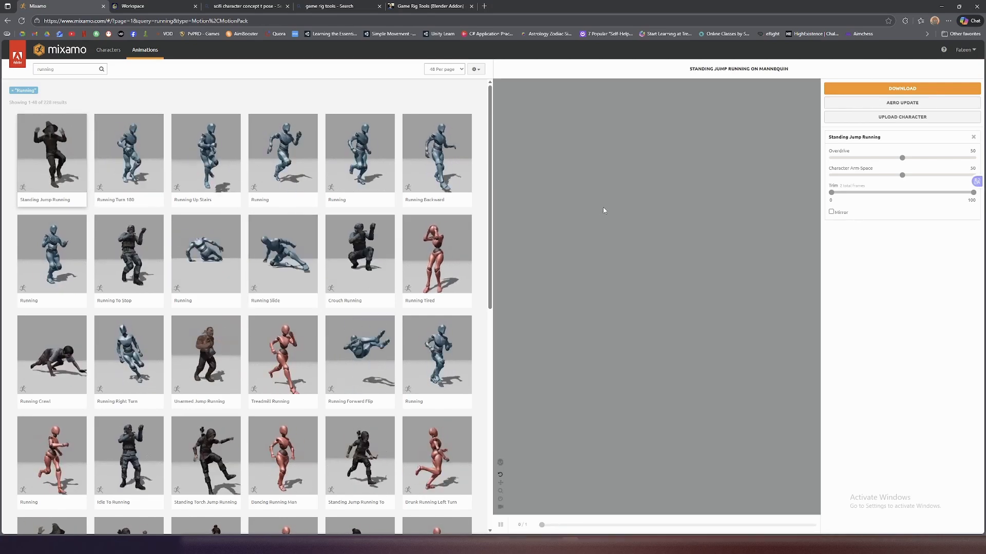
Search Mixamo's characters for "mann" and use the Mannequin as the current character
left_click(113, 53)
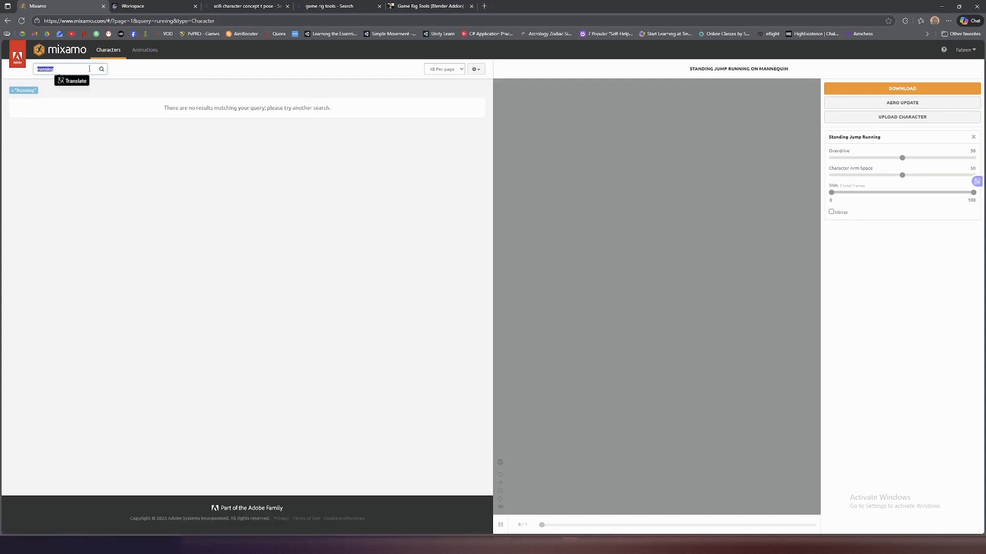
key("Return")
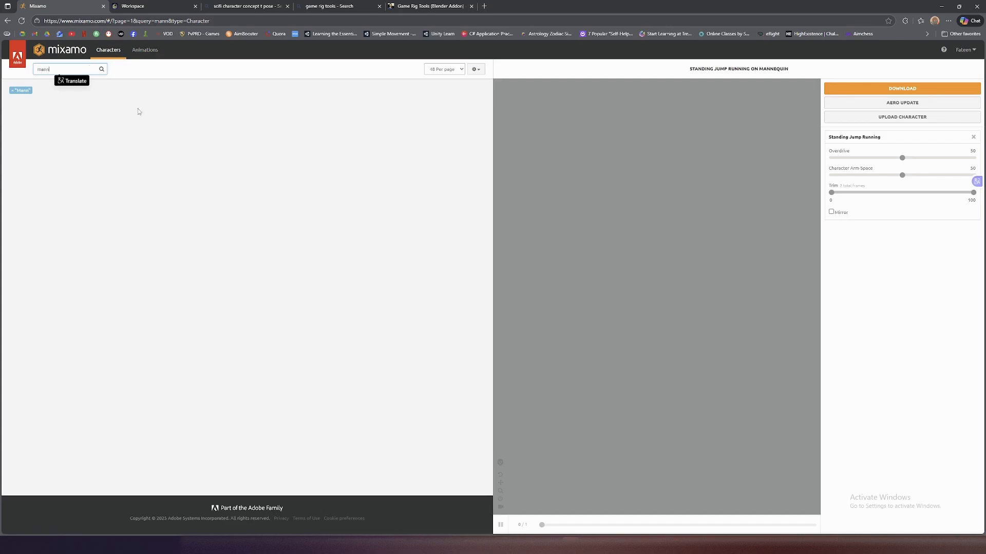
left_click(48, 164)
left_click(48, 165)
left_click(48, 165)
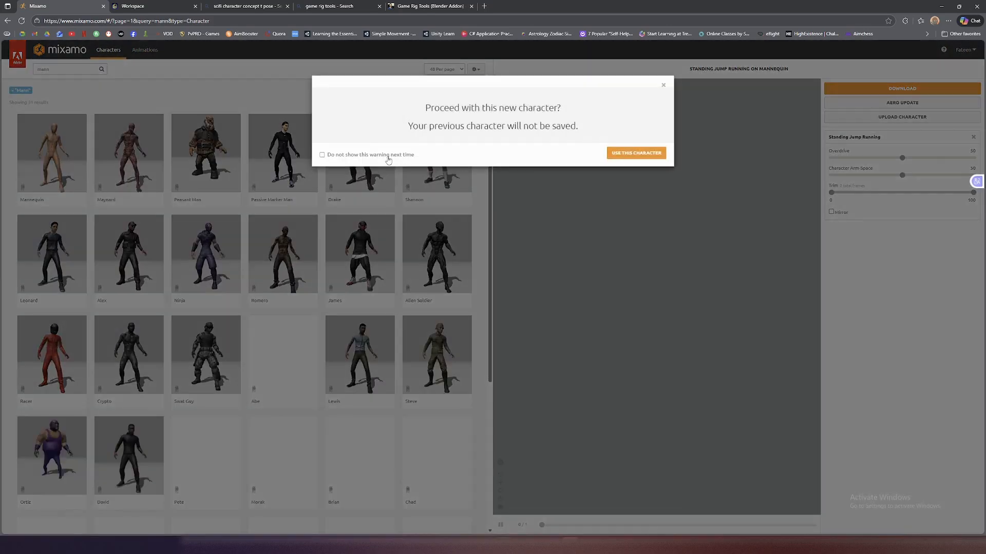
left_click(631, 156)
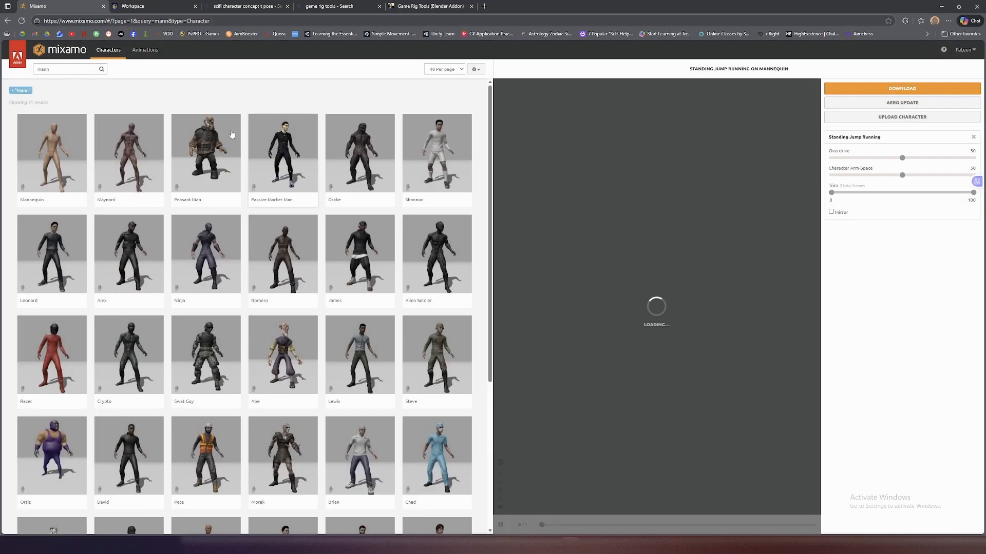
Apply the Dancing Running Man animation to the mannequin and download it as FBX Binary with skin at 30 frames per second
left_click(145, 49)
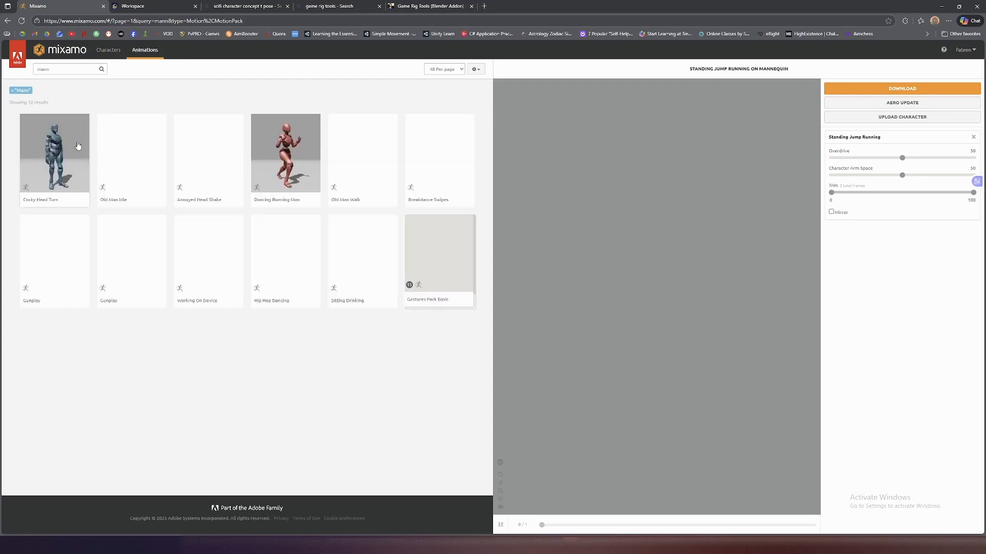
left_click(308, 158)
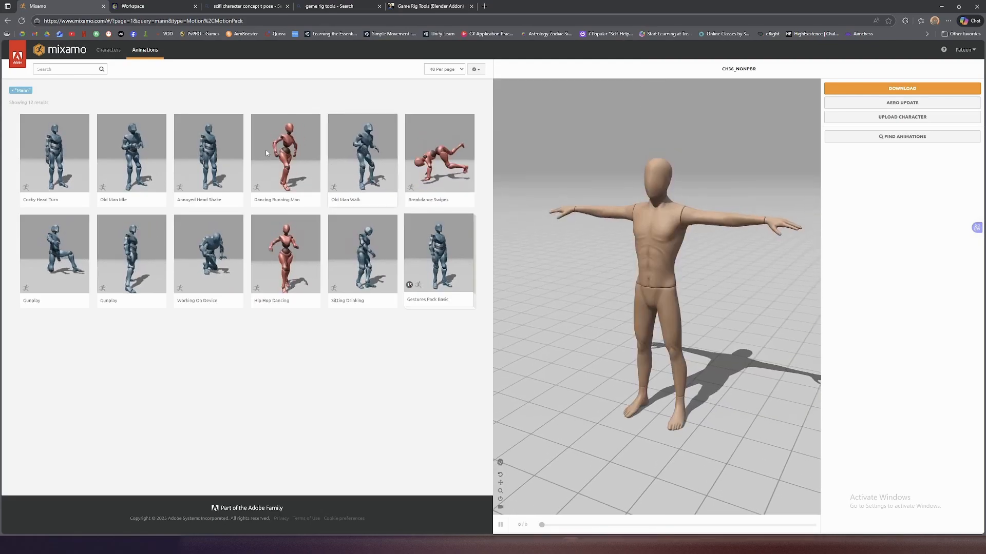
left_click(291, 150)
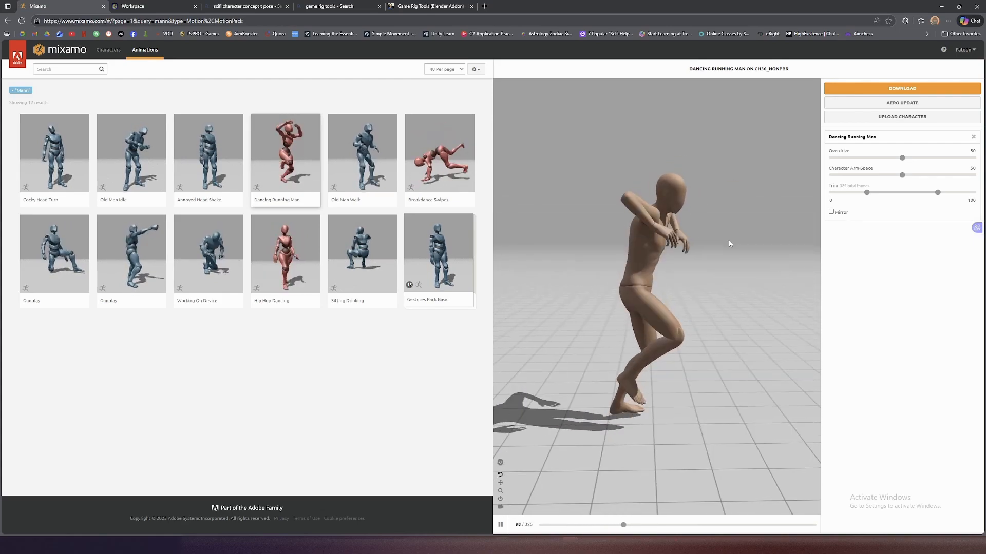
left_click(868, 89)
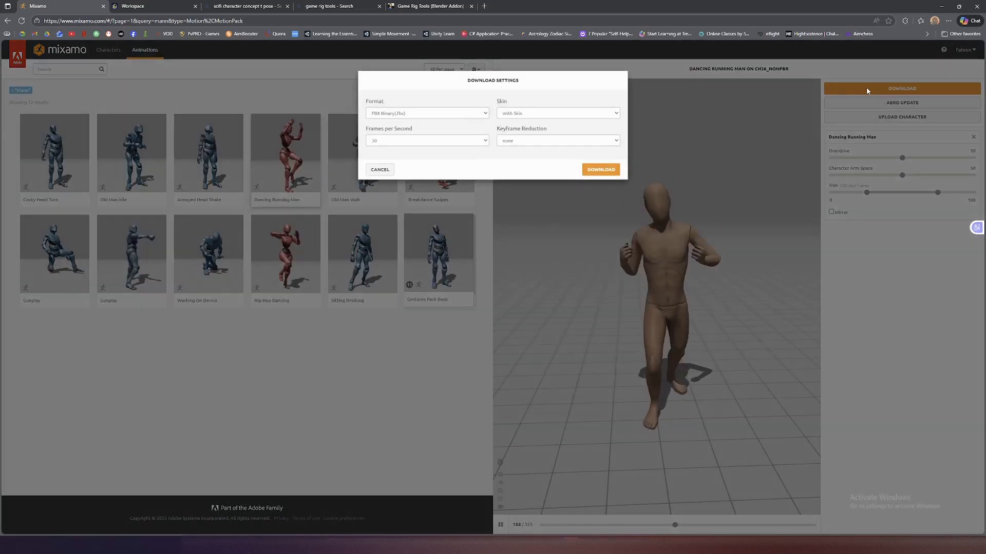
left_click(600, 177)
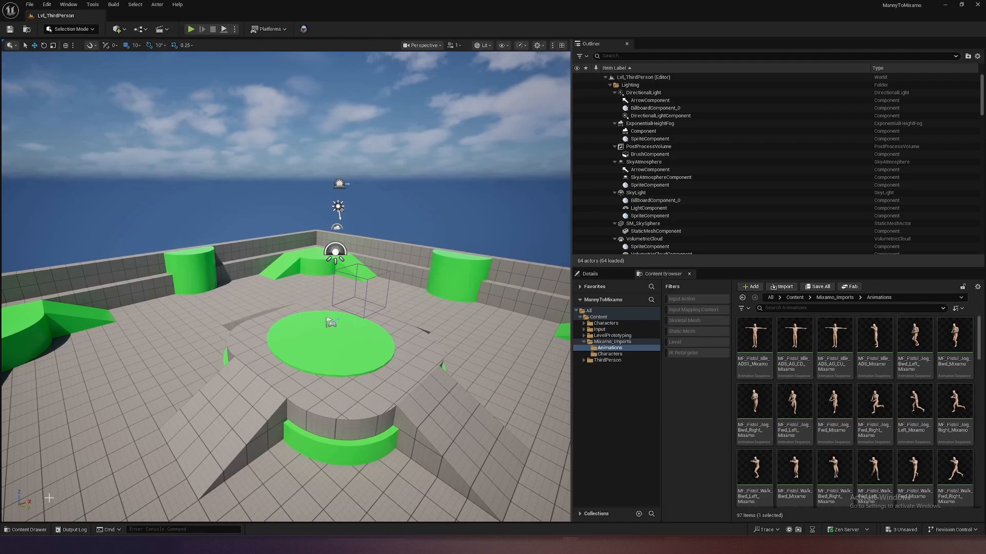
Switch back to Unreal Engine and browse to the Mixamo_Imports folder in the Content Drawer
left_click(26, 530)
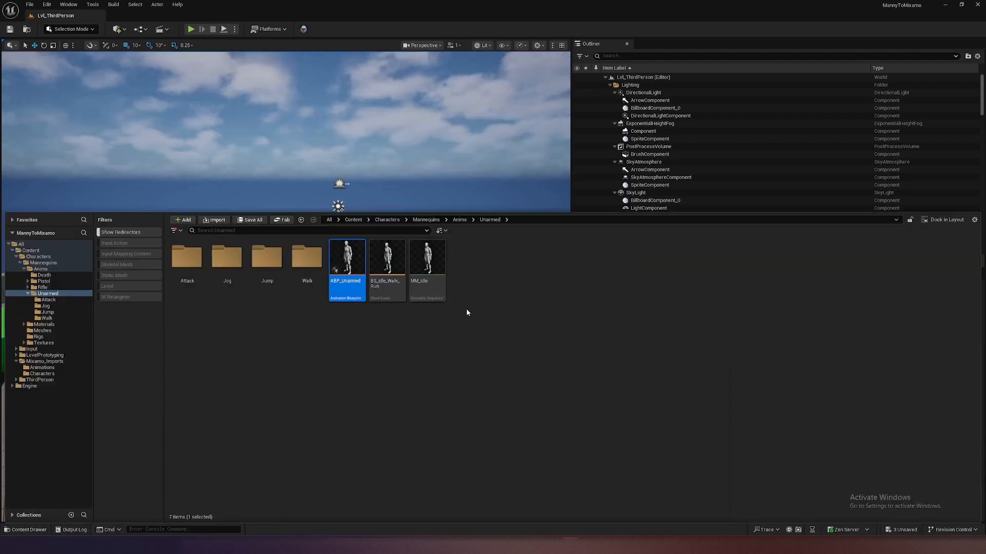
left_click(426, 220)
left_click(387, 220)
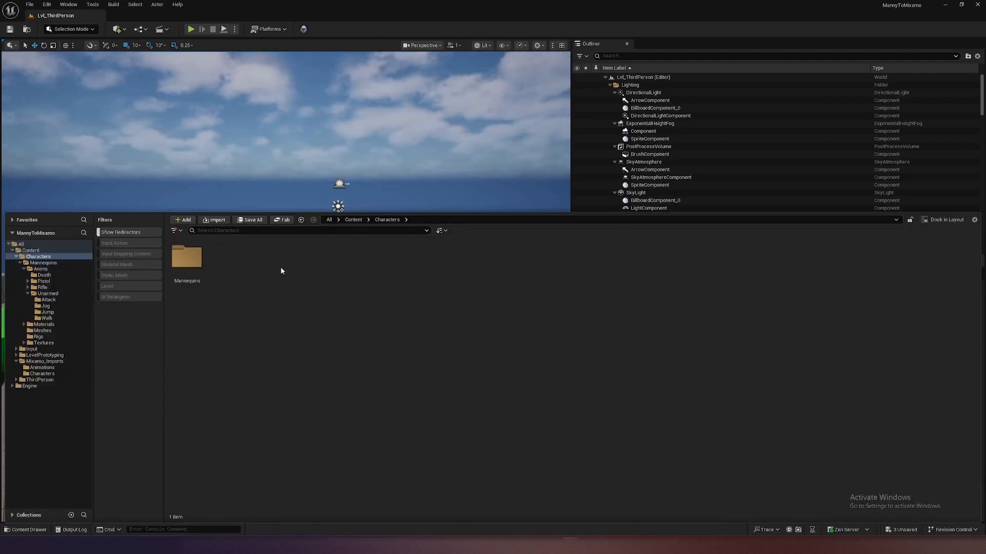
left_click(353, 220)
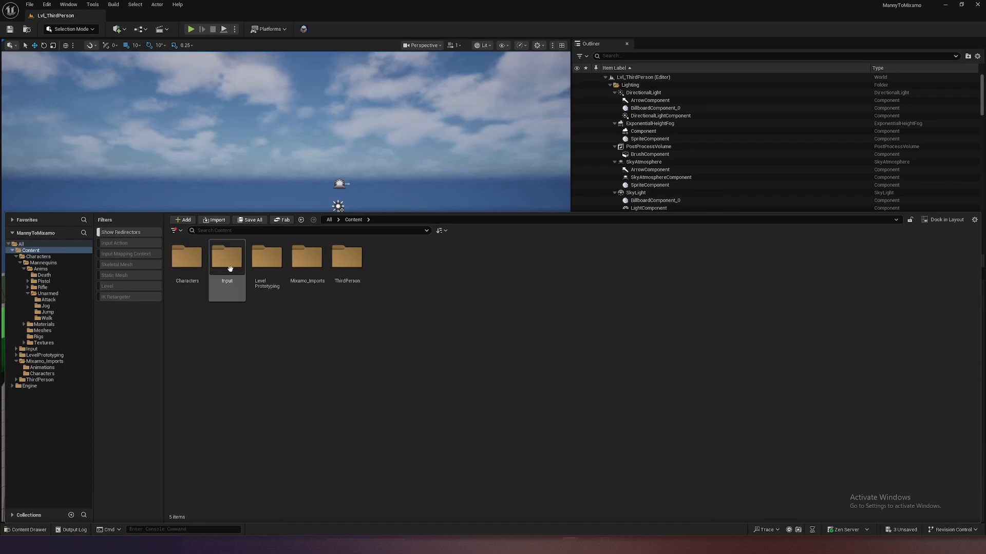
double_click(295, 254)
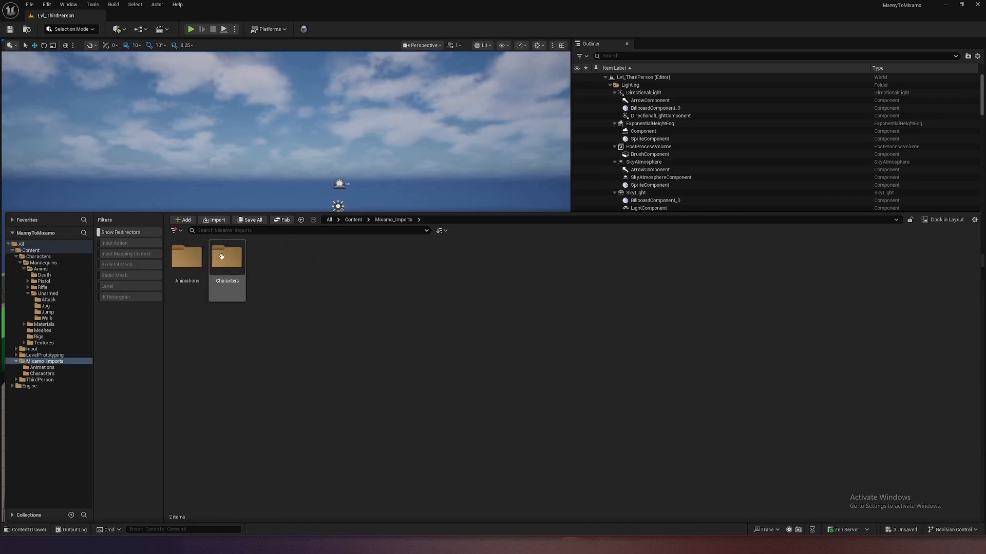
double_click(224, 257)
left_click(393, 219)
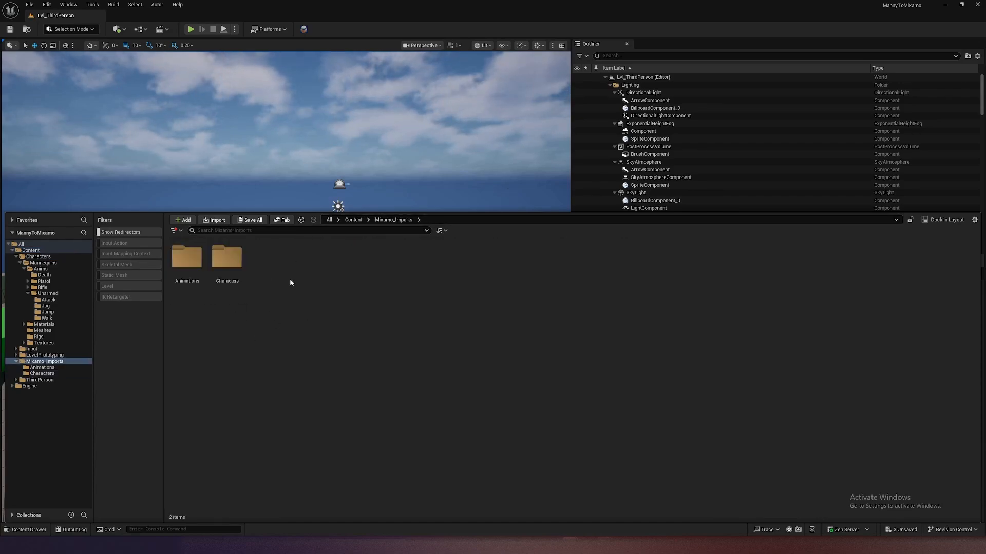
Create a folder named Character_2 inside Mixamo_Imports
right_click(276, 262)
left_click(308, 279)
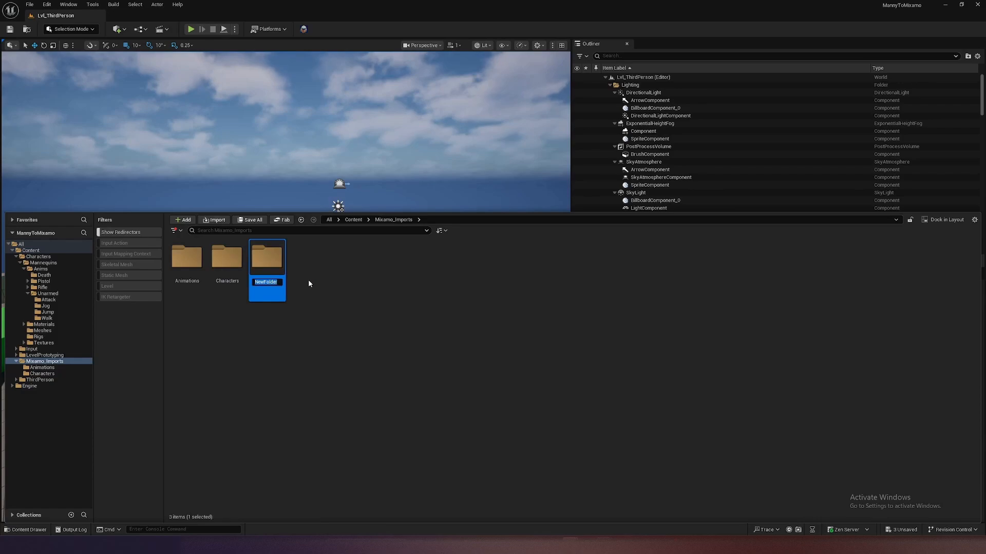
type("Characte")
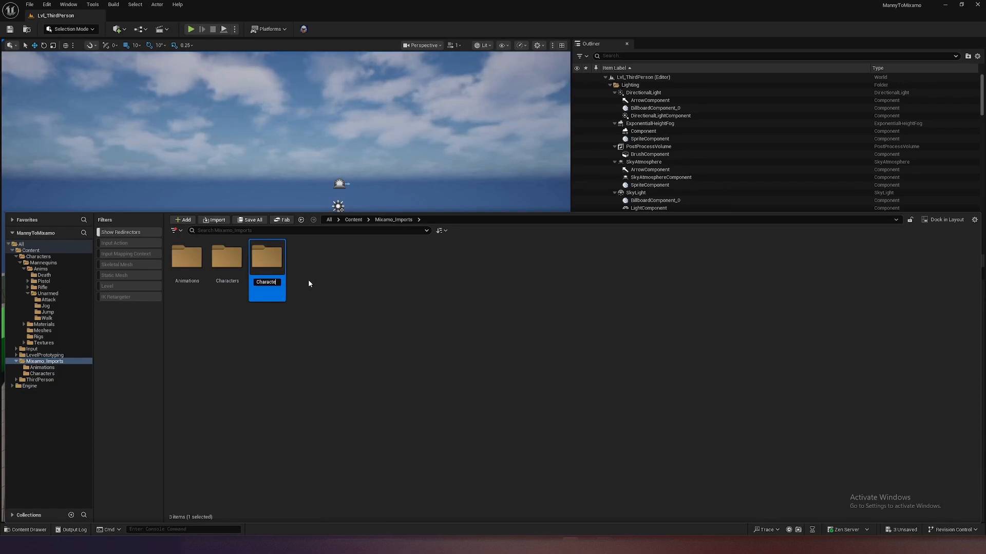
type("r_2")
key("Return")
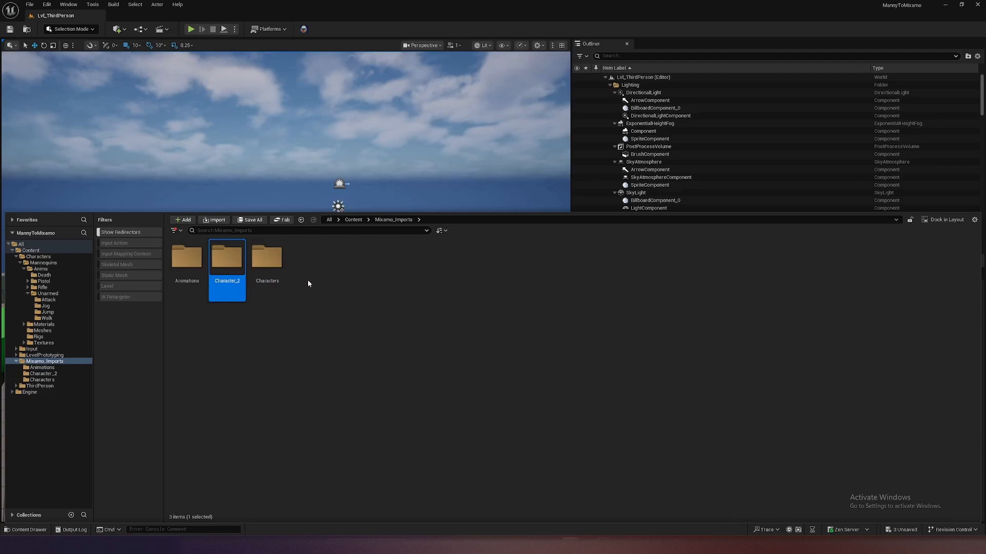
Import Dancing Running Man.fbx into the Character_2 folder with the default asset pipeline settings
double_click(234, 268)
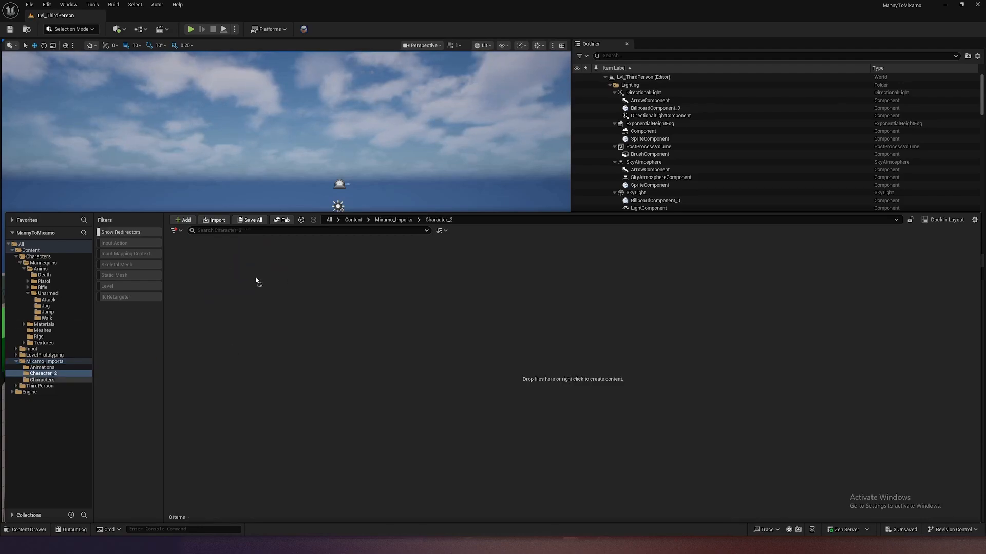
left_click_drag(256, 281, 511, 277)
scroll(407, 286, "down", 5)
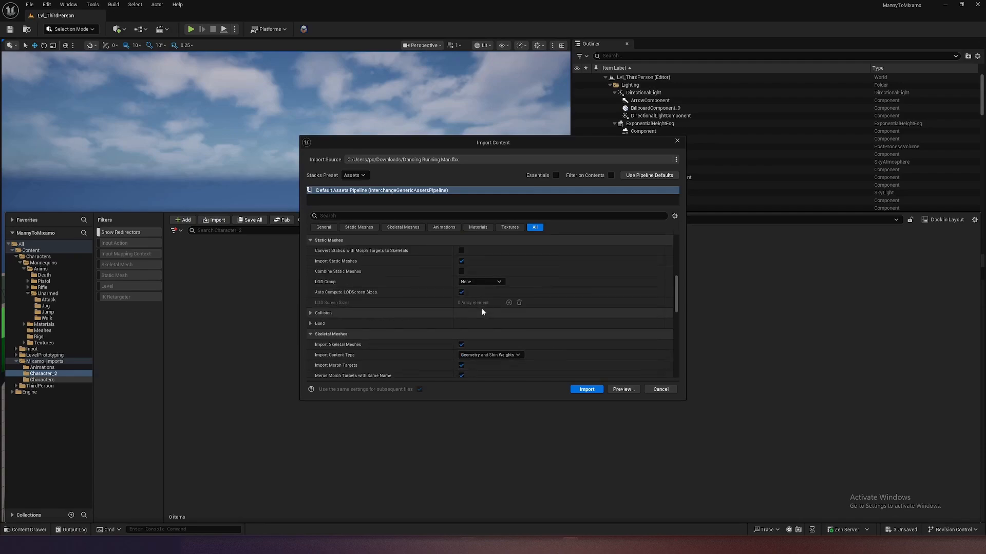
scroll(436, 306, "down", 5)
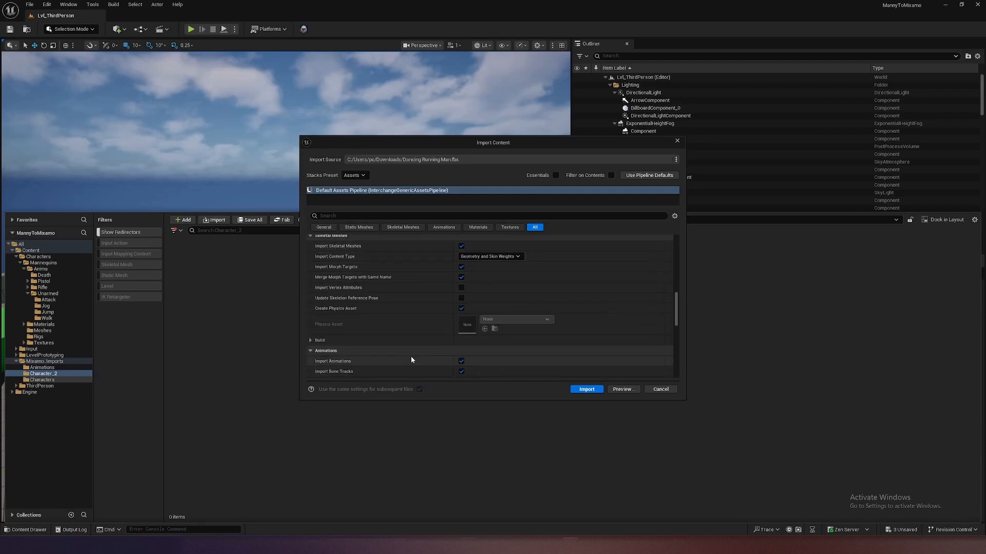
left_click(585, 389)
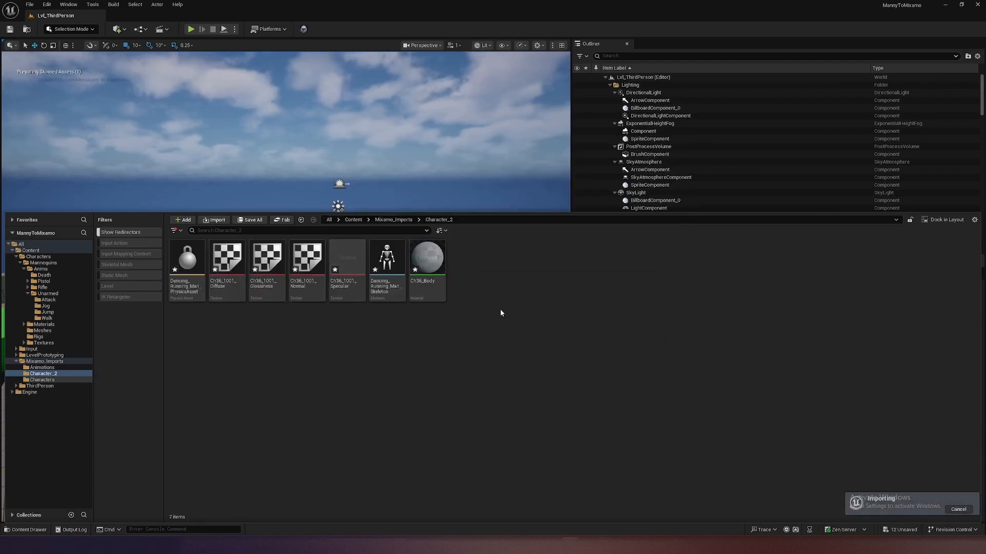
left_click(439, 351)
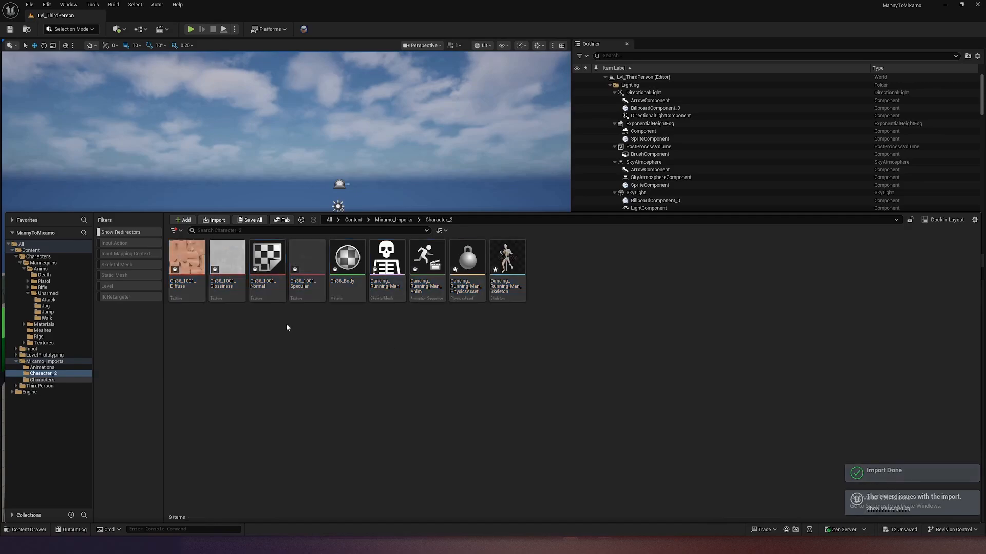
Preview the imported Dancing_Running_Man_Anim animation in its editor and return to the Character_2 folder
double_click(426, 262)
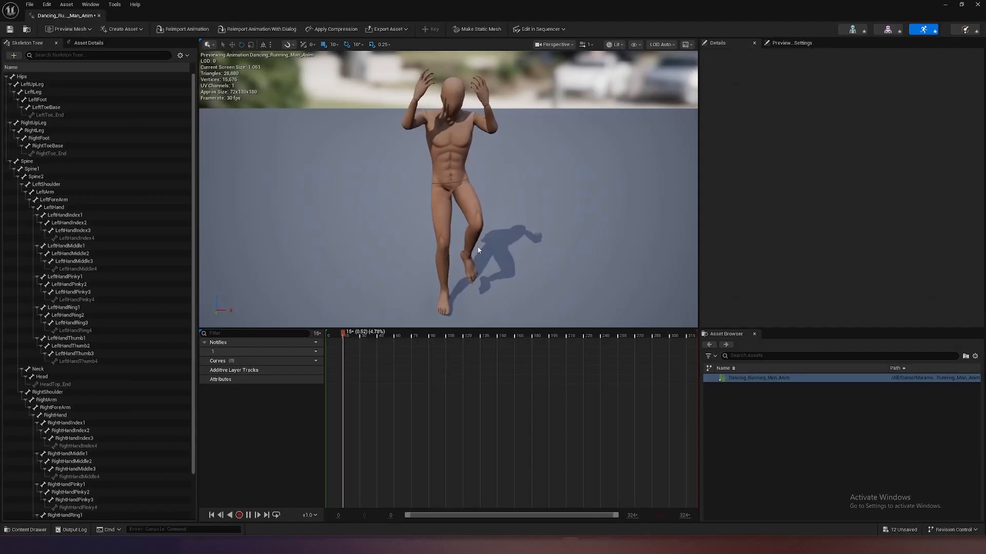
left_click(99, 16)
key("ctrl+space")
Set up a retarget of Dancing_Running_Man_Anim, previewing it on SKM_Manny_Simple before setting SKM_Quinn_Simple as the target skeletal mesh
right_click(426, 288)
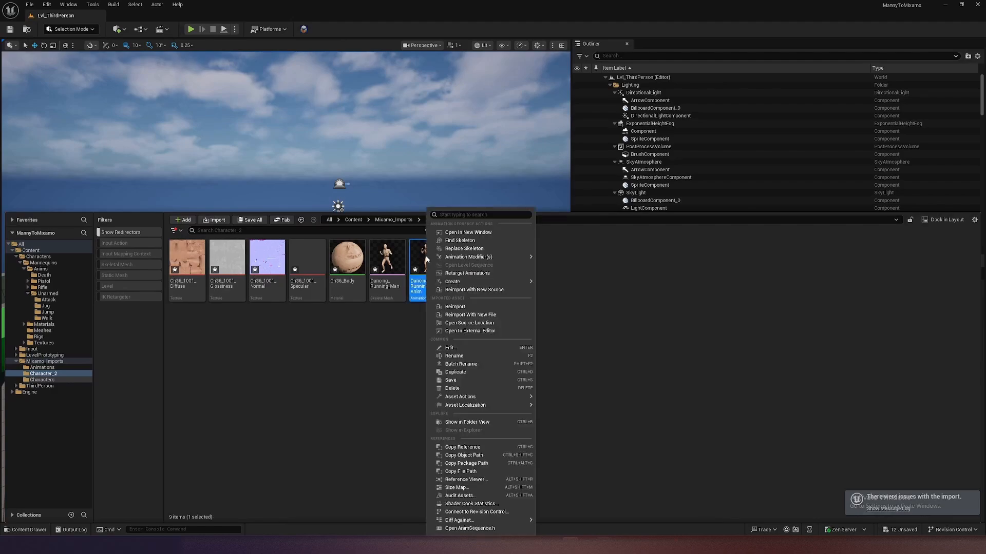
left_click(467, 273)
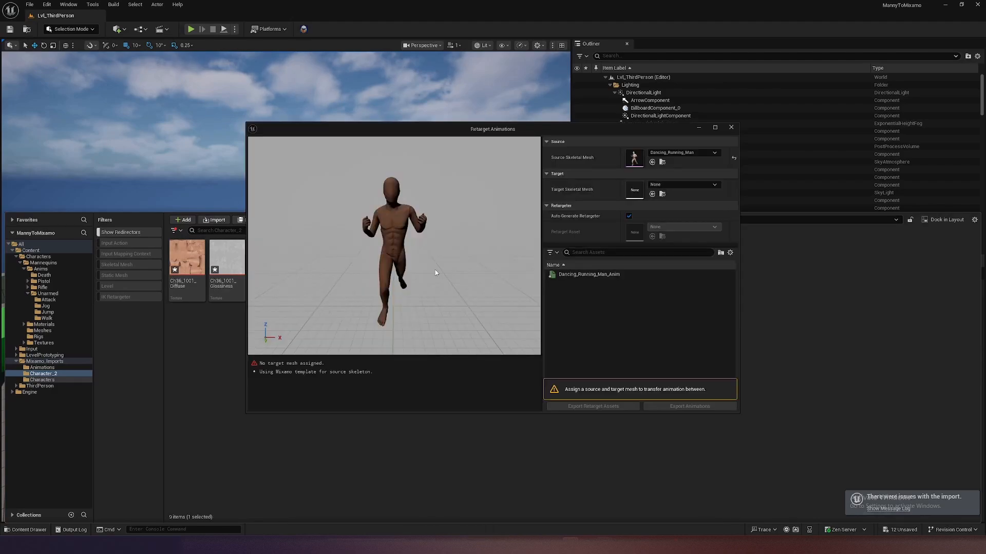
left_click(680, 185)
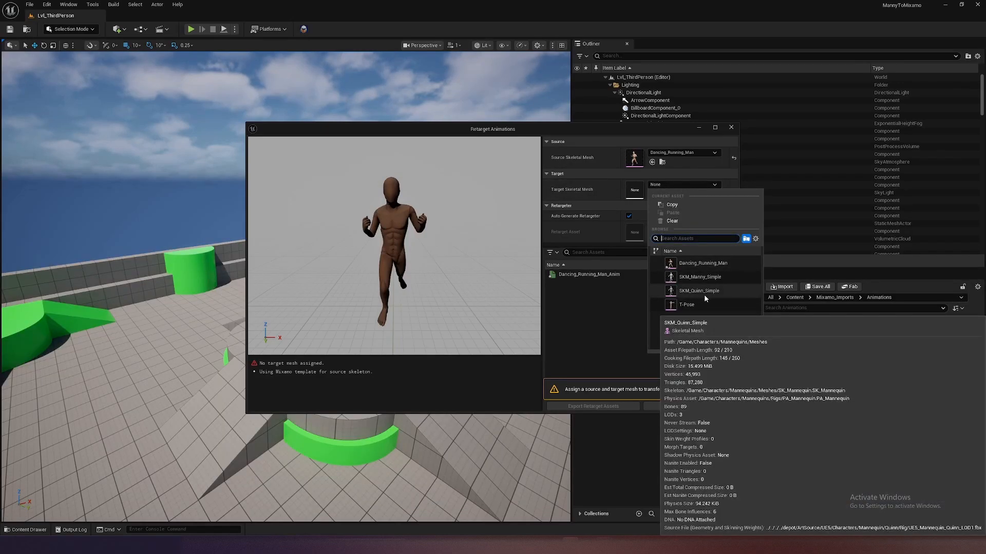
left_click(704, 277)
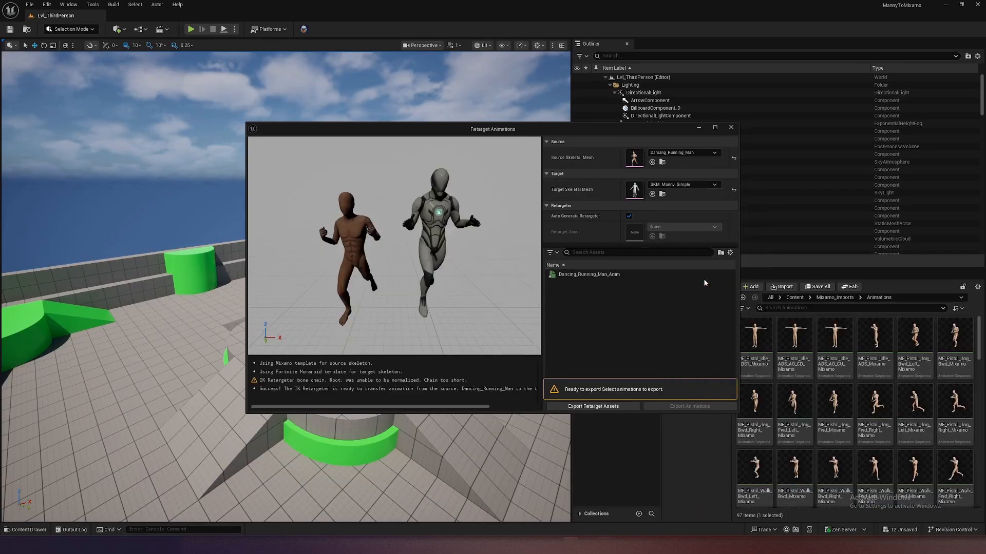
left_click(568, 275)
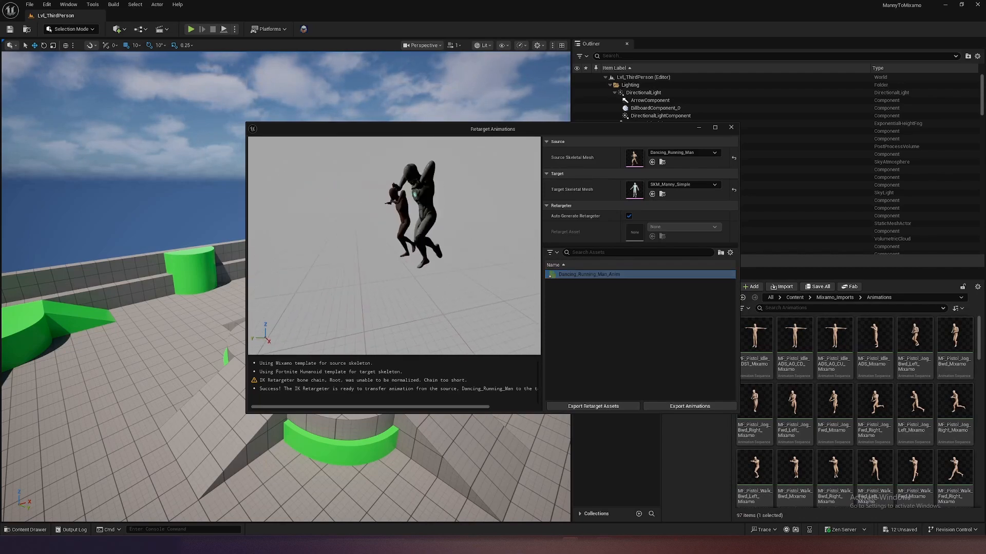
left_click(669, 186)
left_click(681, 300)
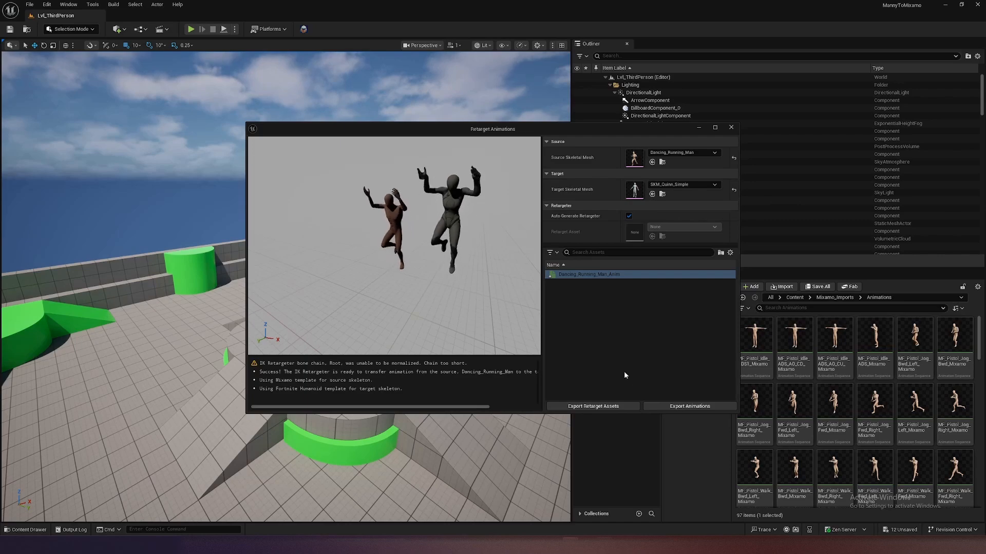
Export the retargeted animation to a new folder named New_Mixamo_Anim inside Mannequins/Anims with the default batch export options
left_click(680, 406)
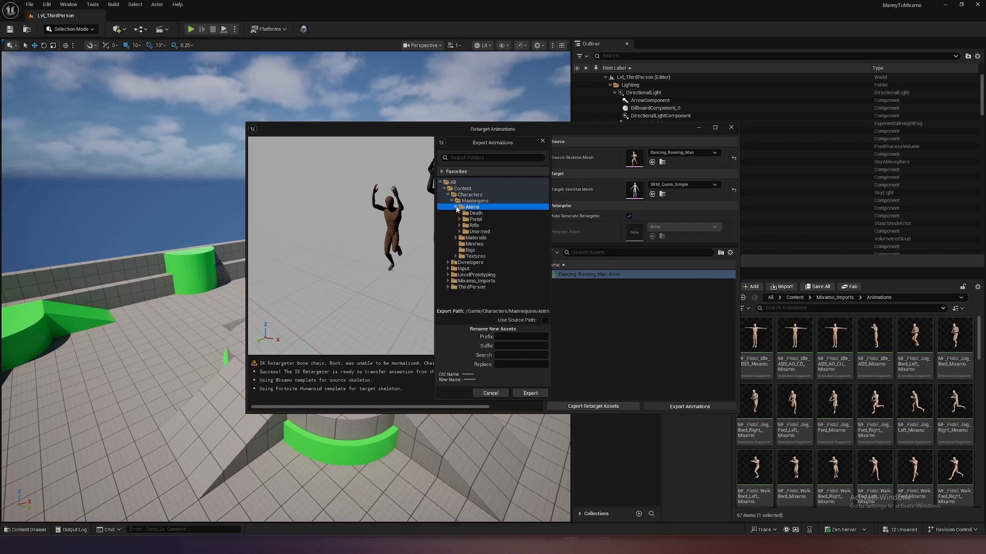
left_click(501, 215)
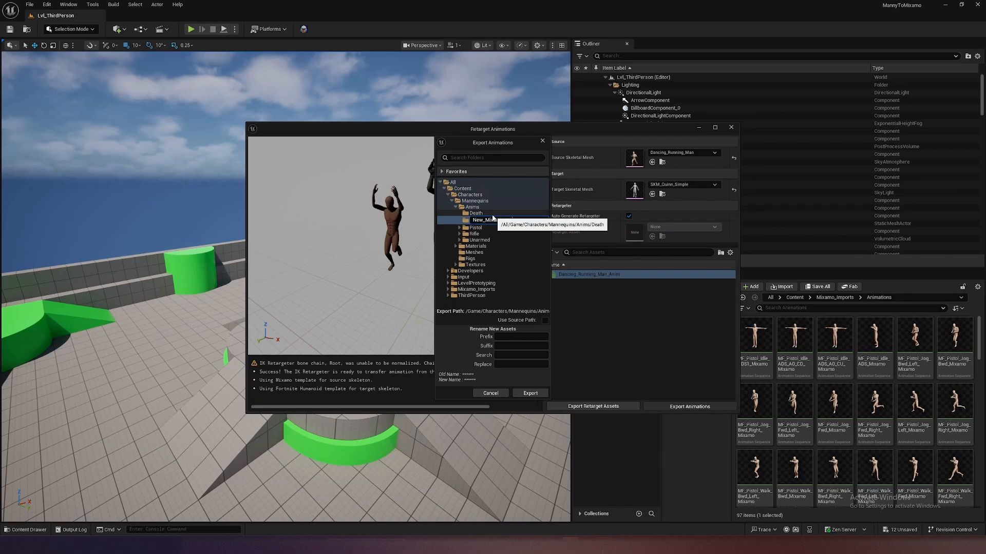
left_click(530, 394)
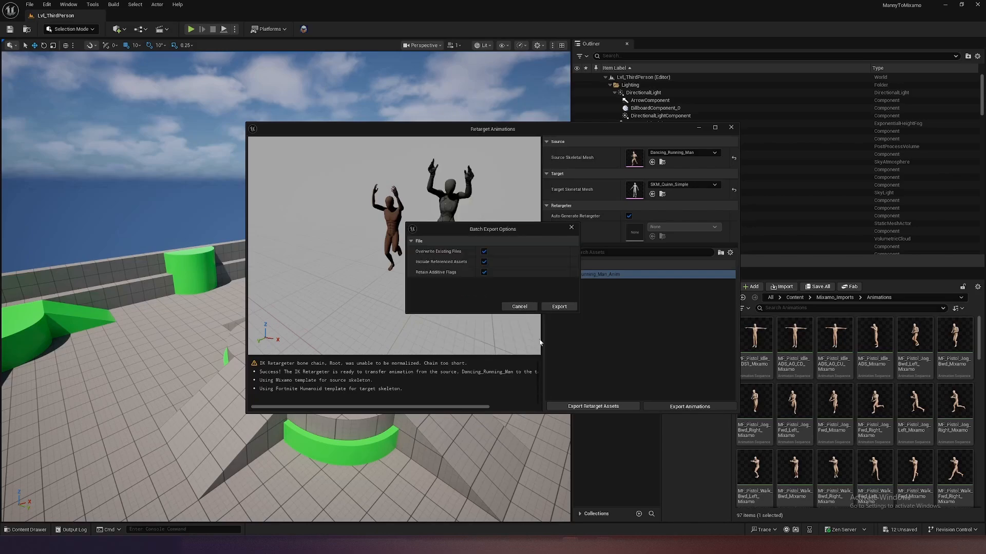
left_click(558, 308)
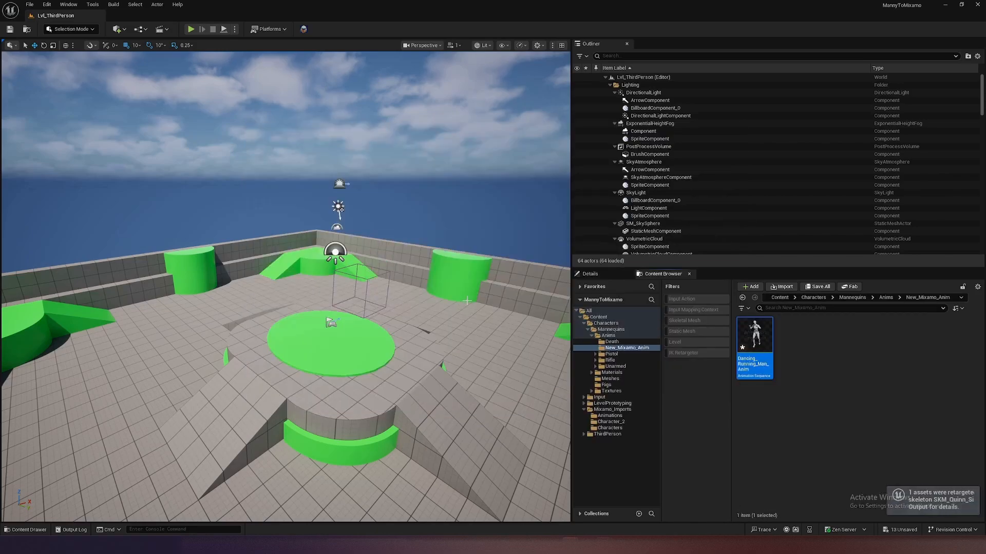
Open the retargeted Dancing_Running_Man_Anim from New_Mixamo_Anim and inspect its playback on the Quinn mannequin from several distances
double_click(769, 332)
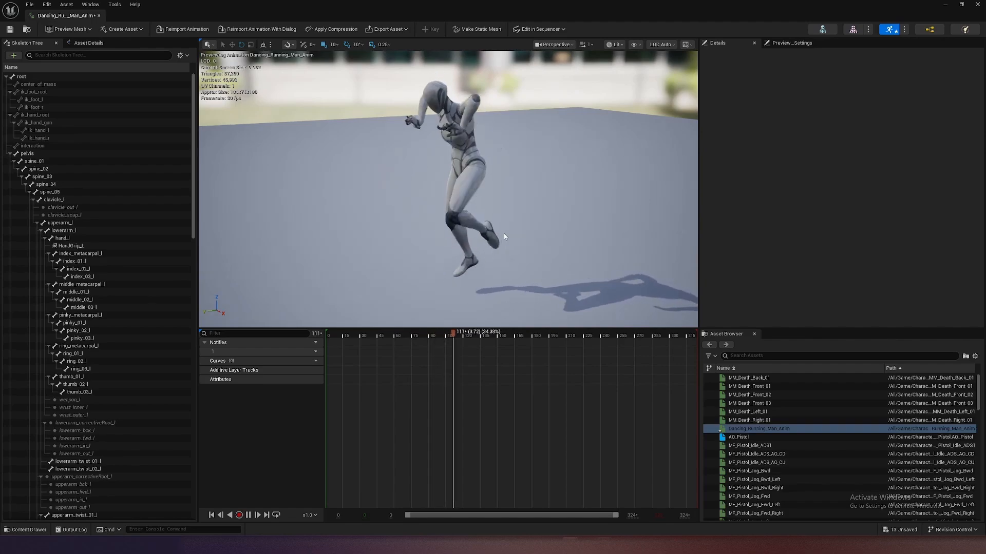
key("s")
right_click_drag(435, 240, 454, 231)
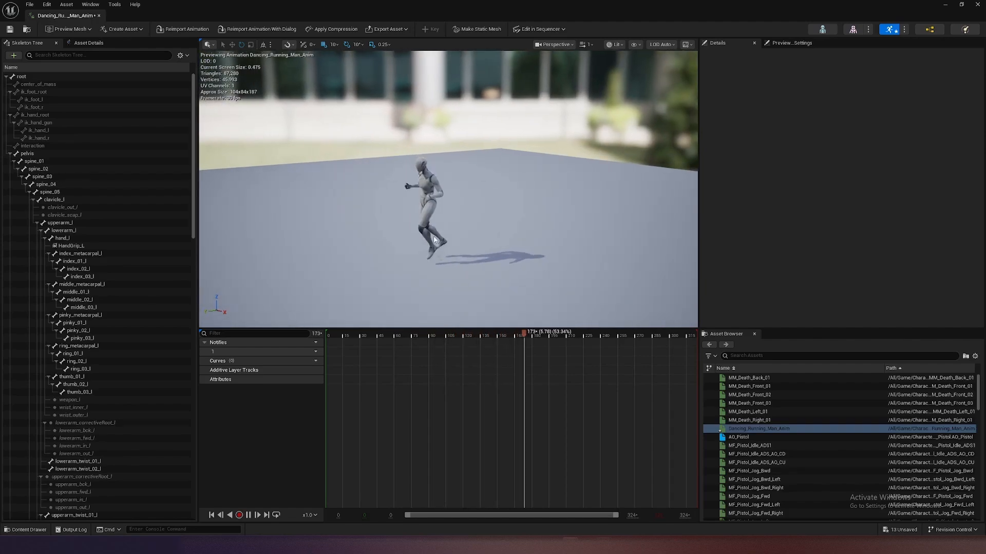
key("w")
mouse_move(426, 189)
right_mouse_down()
mouse_move(420, 178)
mouse_move(429, 193)
right_mouse_up()
key("s")
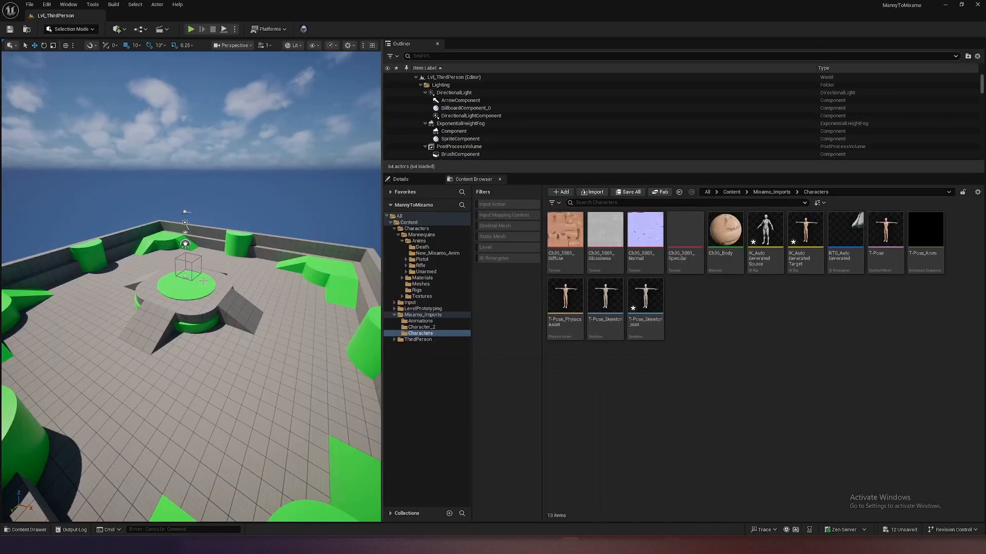
right_click_drag(204, 281, 296, 234)
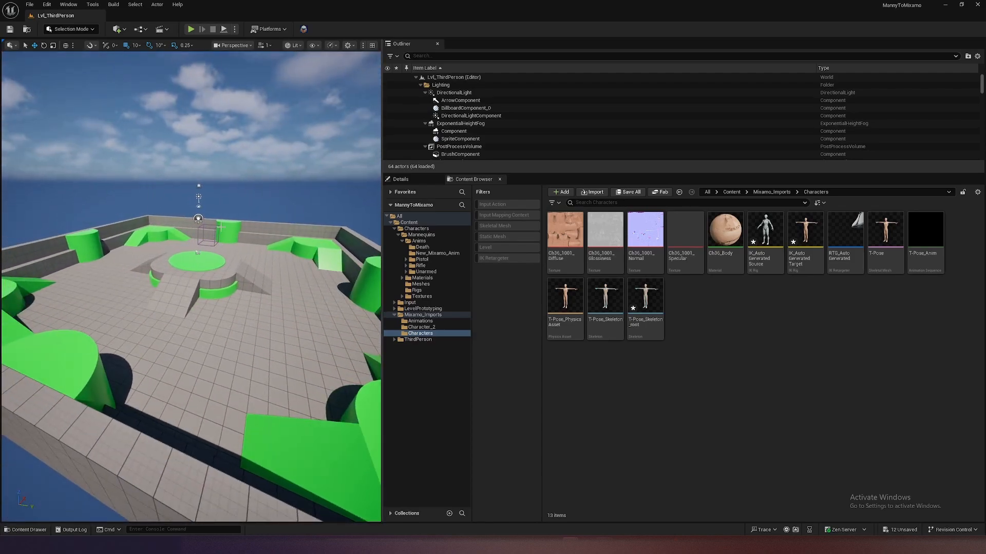
mouse_move(206, 247)
right_mouse_down()
mouse_move(231, 238)
mouse_move(212, 243)
right_mouse_up()
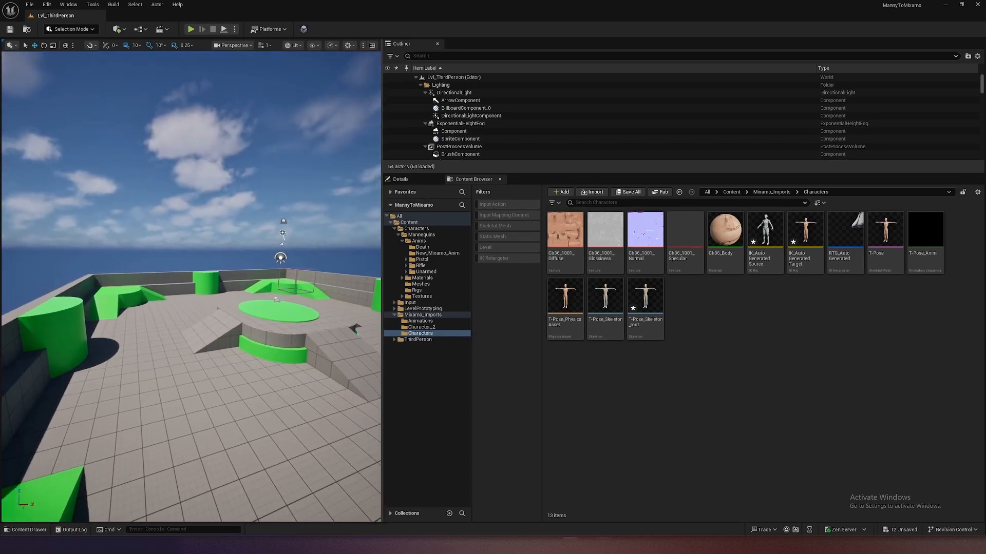